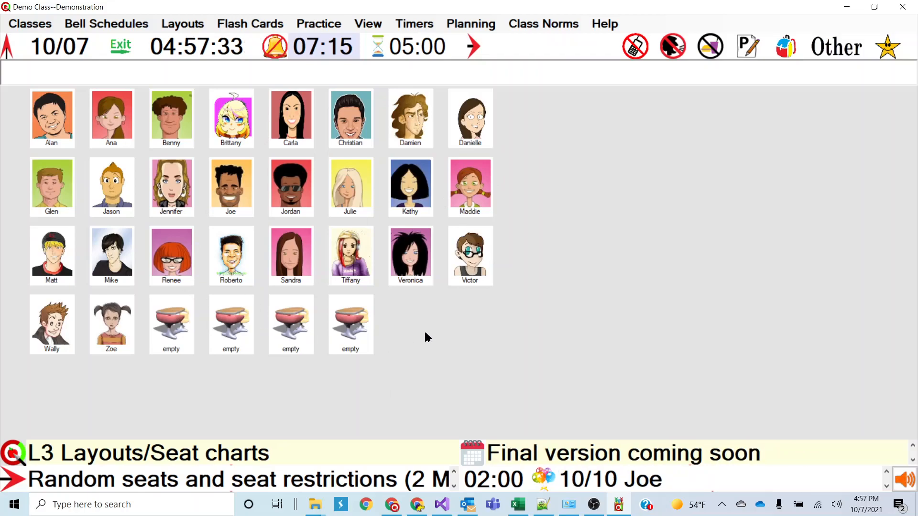
Review the full list of activities in the L3 Layouts/Seat charts agenda.
left_click(144, 478)
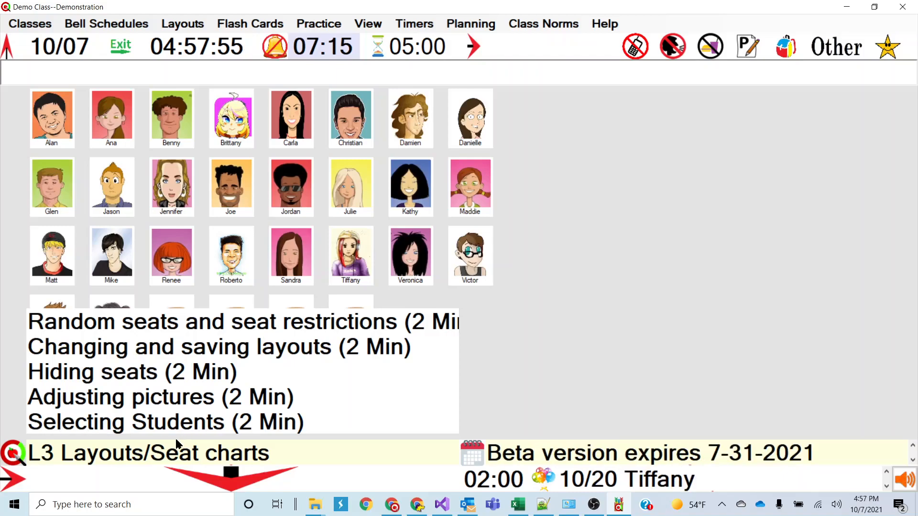
left_click(222, 483)
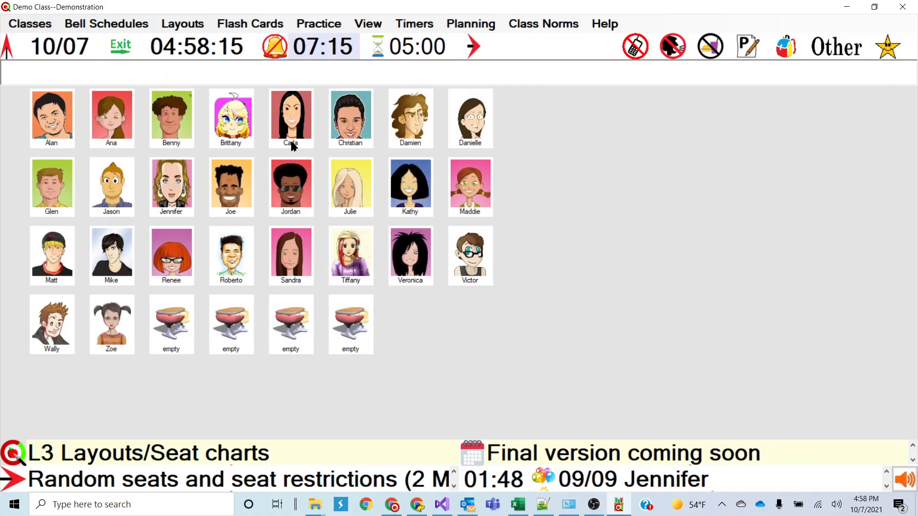
Apply a random seat arrangement to the class and undo the layout change.
left_click(189, 27)
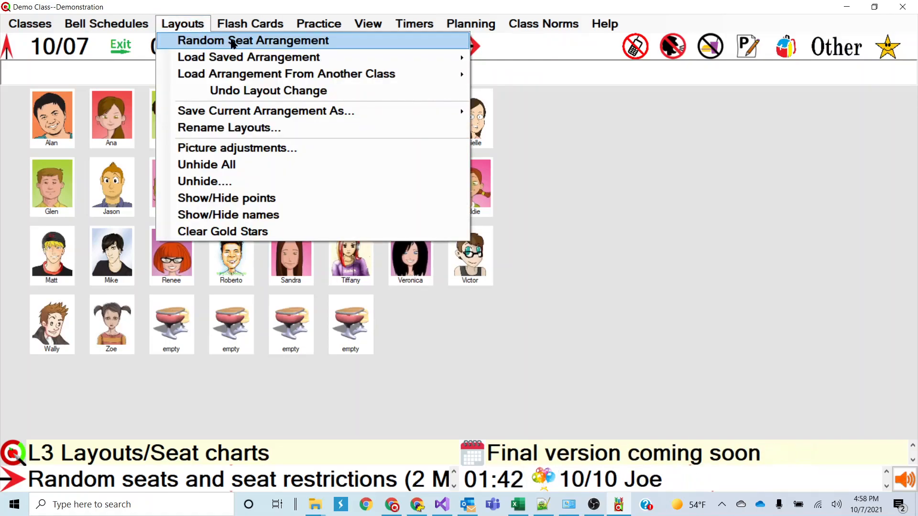
left_click(232, 42)
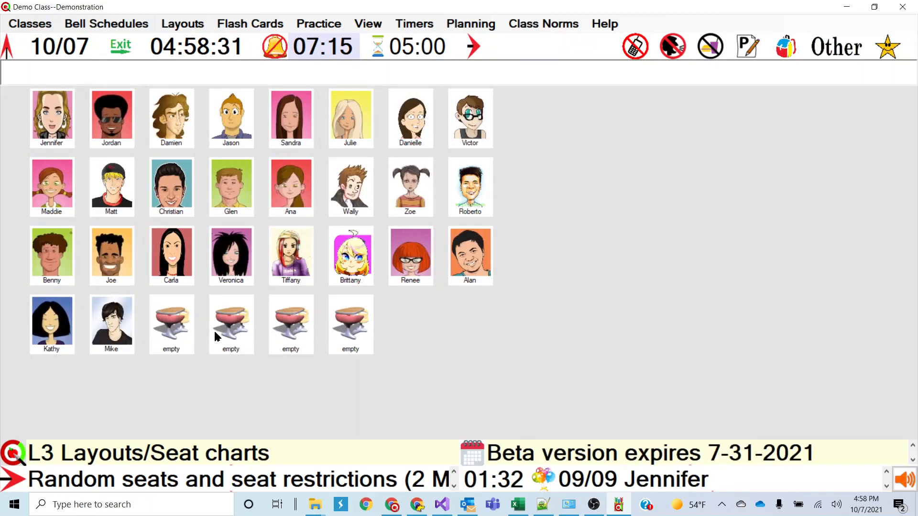
left_click(193, 24)
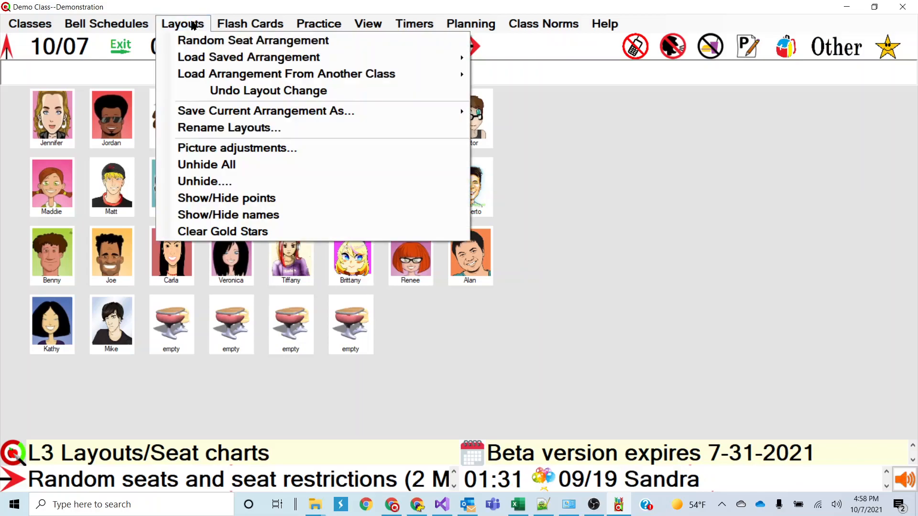
left_click(262, 92)
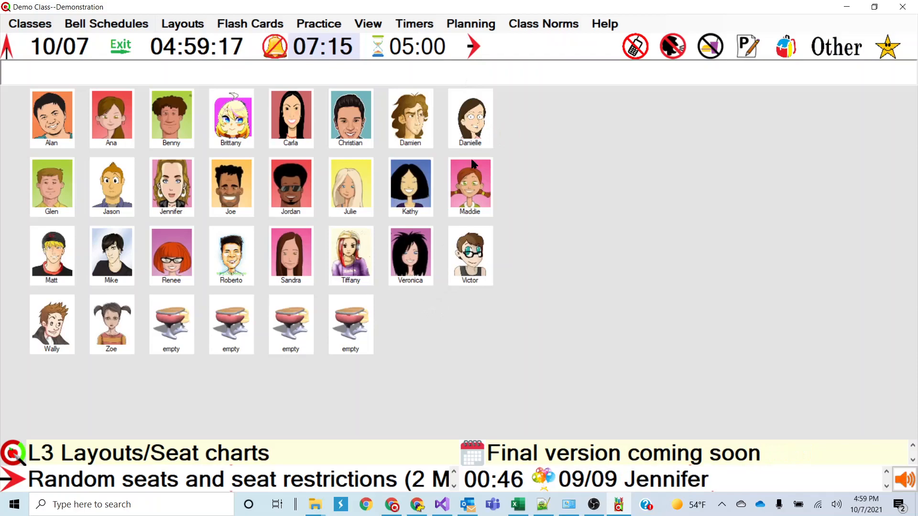
Assign the student in the last seat of the first row to that seat and randomize the seat arrangement.
right_click(472, 128)
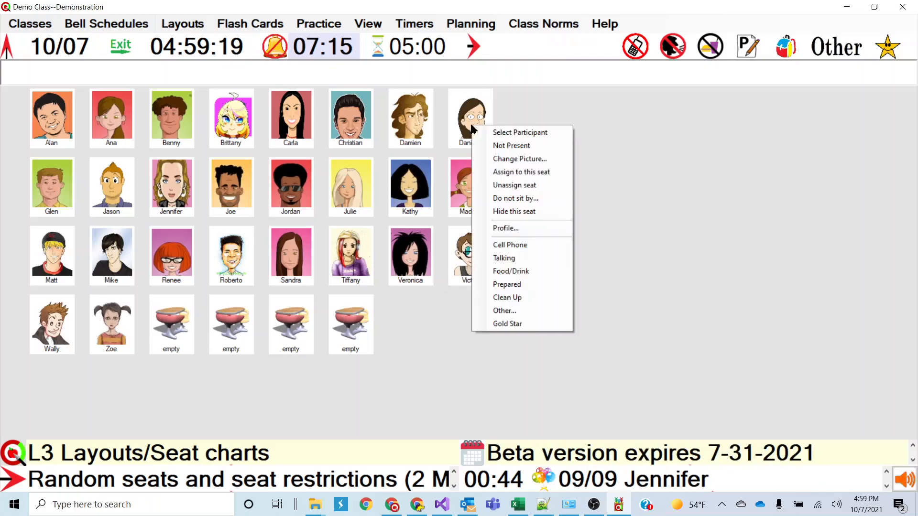
left_click(521, 173)
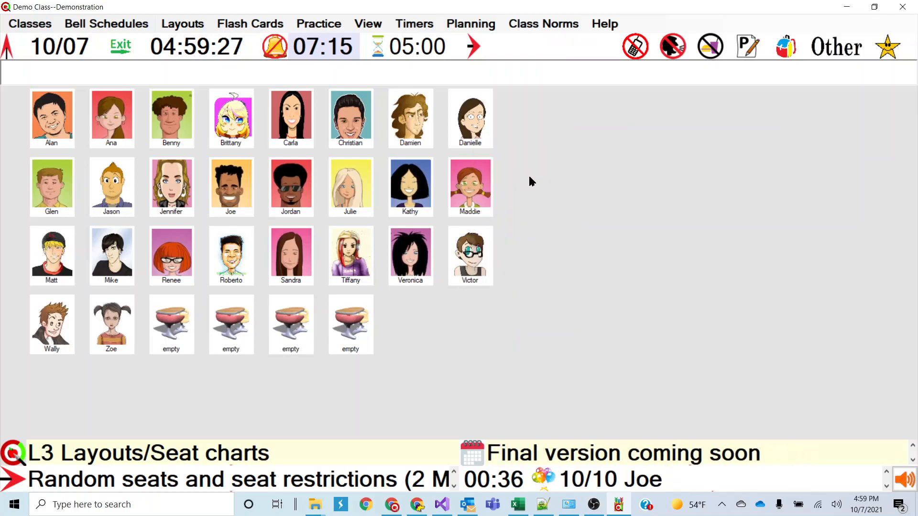
left_click(183, 24)
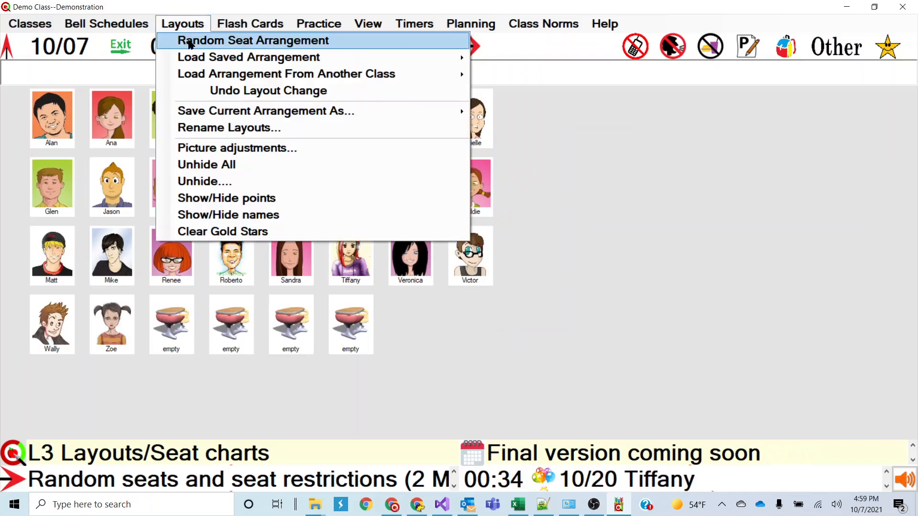
left_click(254, 39)
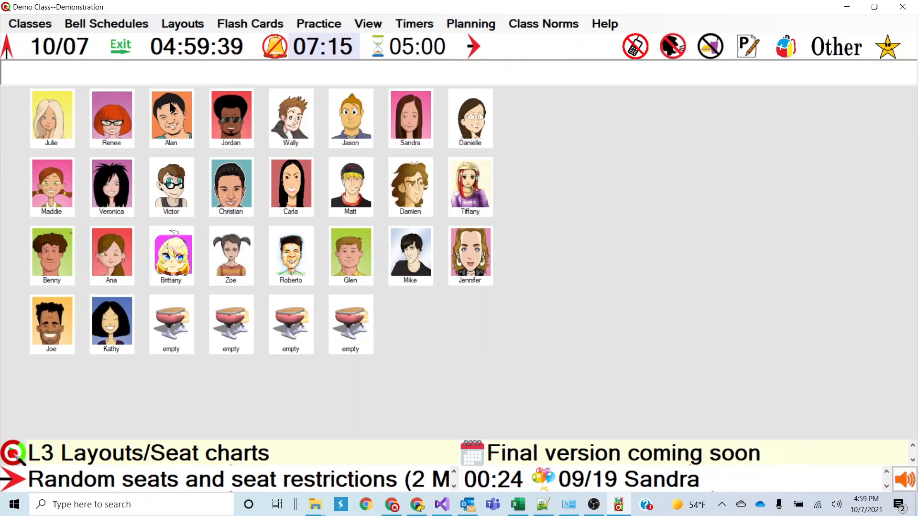
Restrict the student in the first seat of the first row from sitting by the second-seat student, and randomize the seat arrangement.
right_click(59, 112)
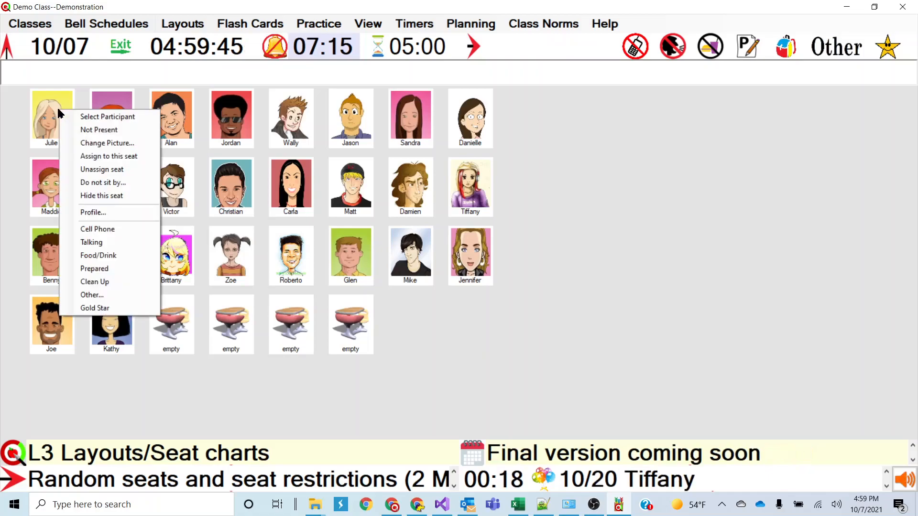
left_click(115, 183)
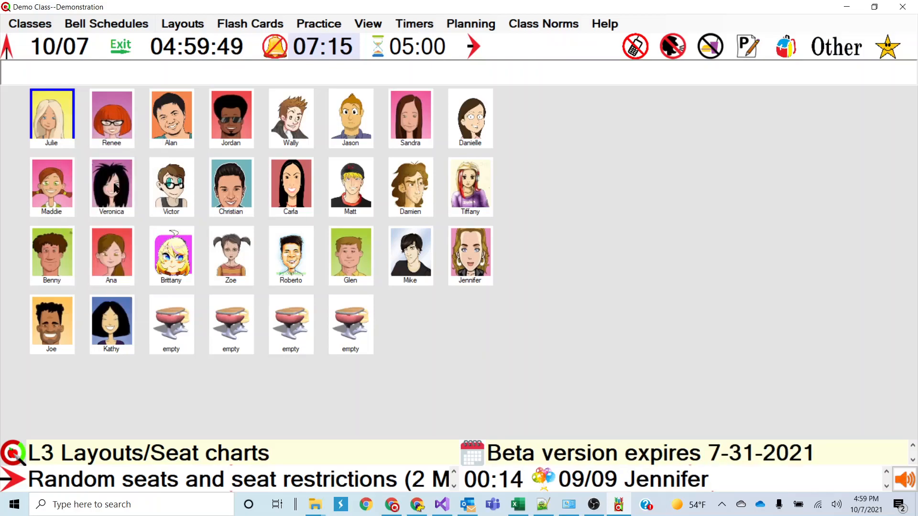
left_click(112, 118)
left_click_drag(442, 232, 394, 231)
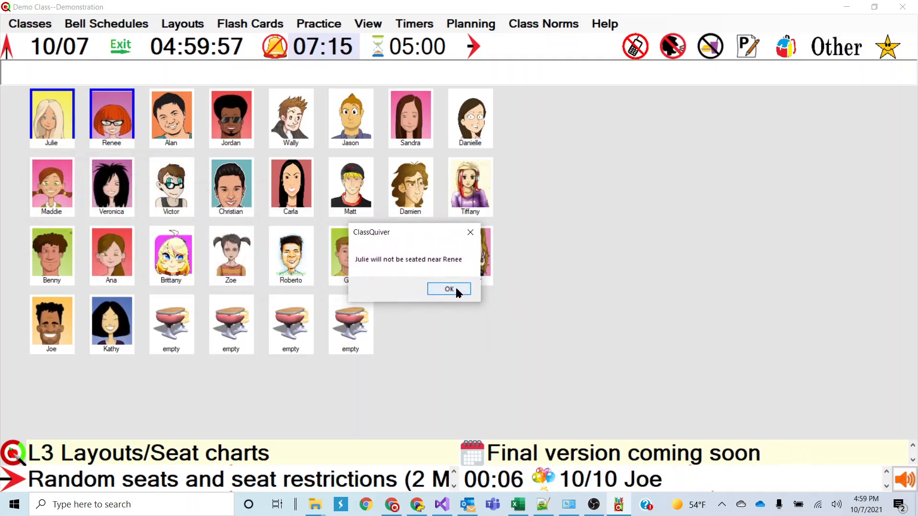
left_click(449, 289)
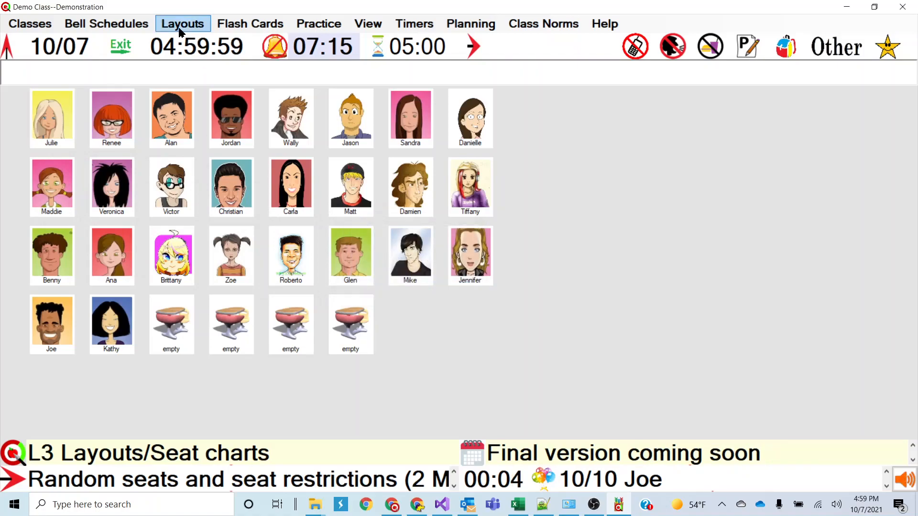
left_click(180, 26)
left_click(206, 39)
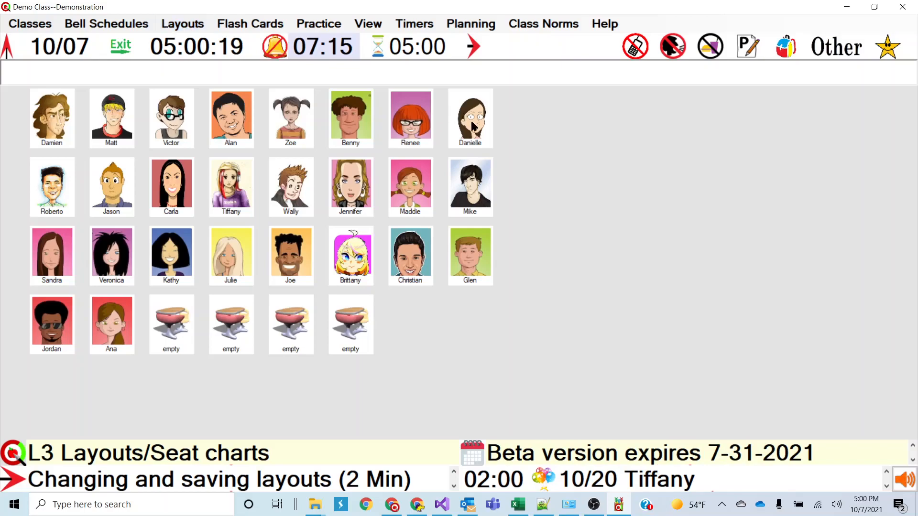
Check the "Will not be seated near" field in the student profiles of the two students in the seating restriction.
left_click(414, 126)
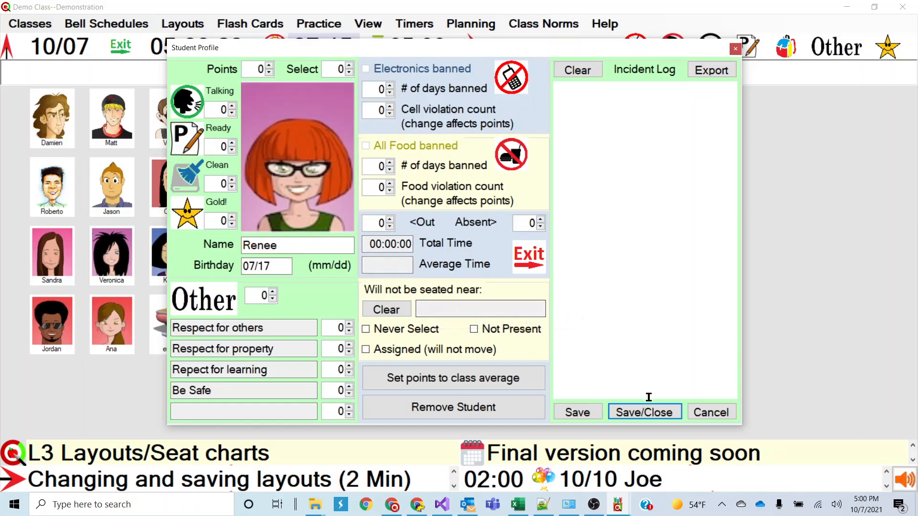
left_click(705, 418)
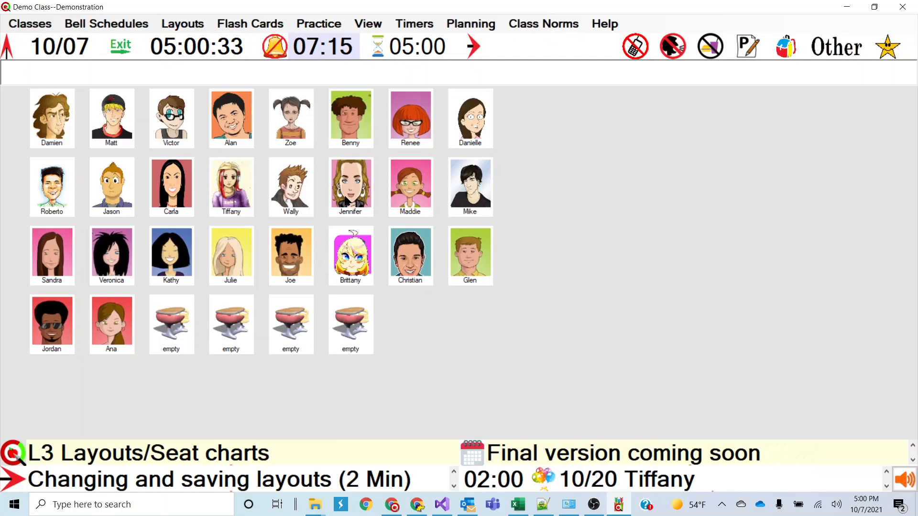
double_click(234, 257)
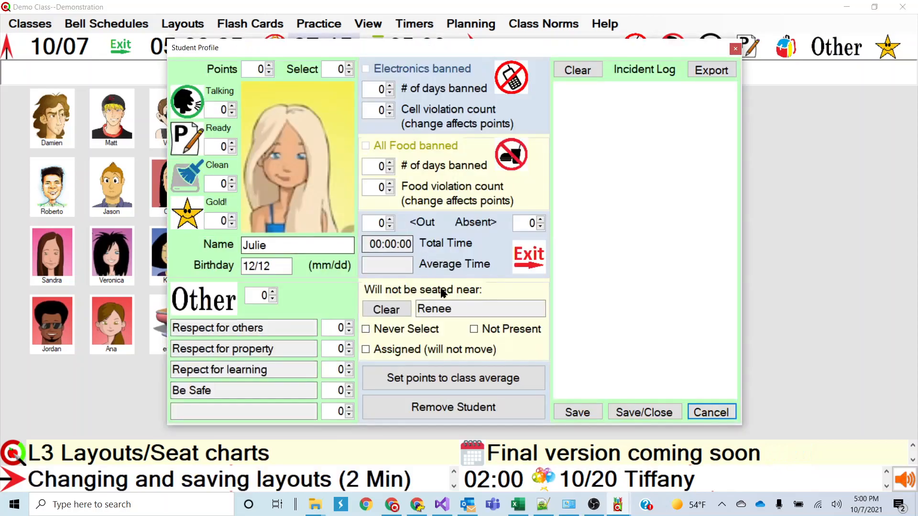
left_click_drag(454, 310, 412, 309)
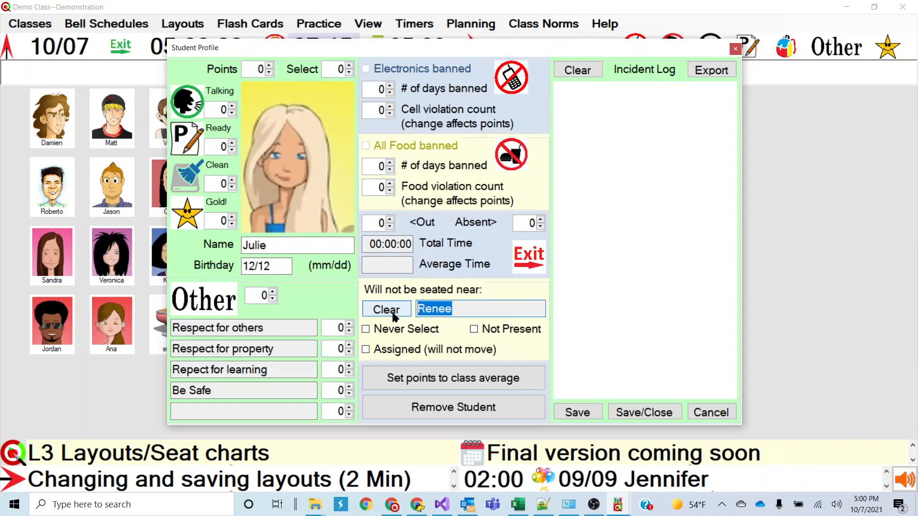
left_click(461, 311)
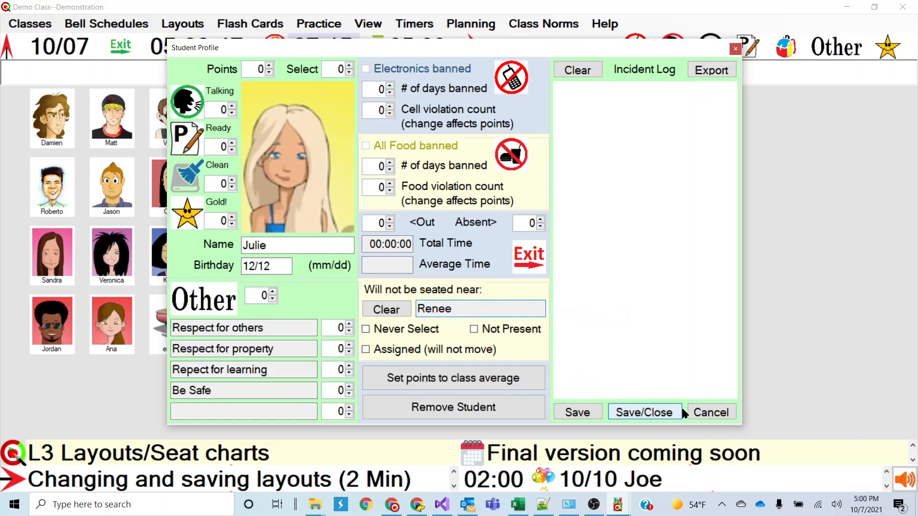
left_click(666, 414)
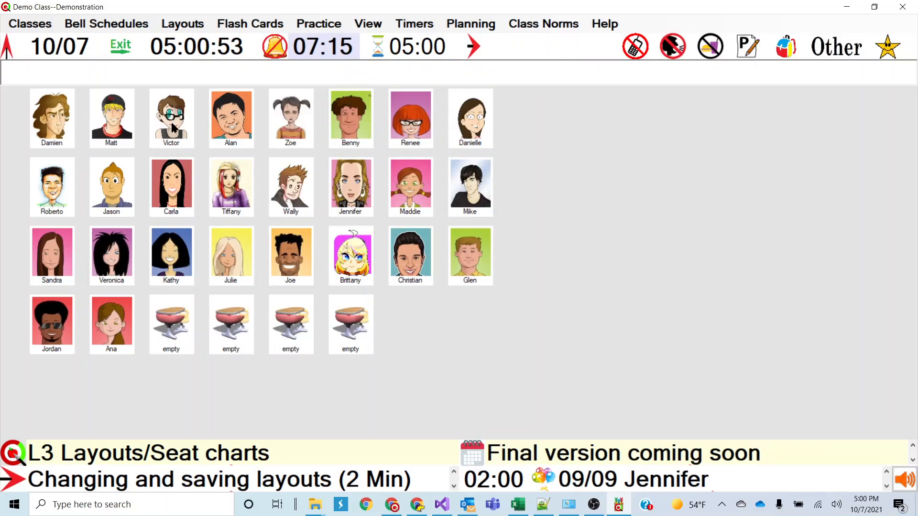
Hide the first seat of the first row and unhide all seats.
right_click(53, 126)
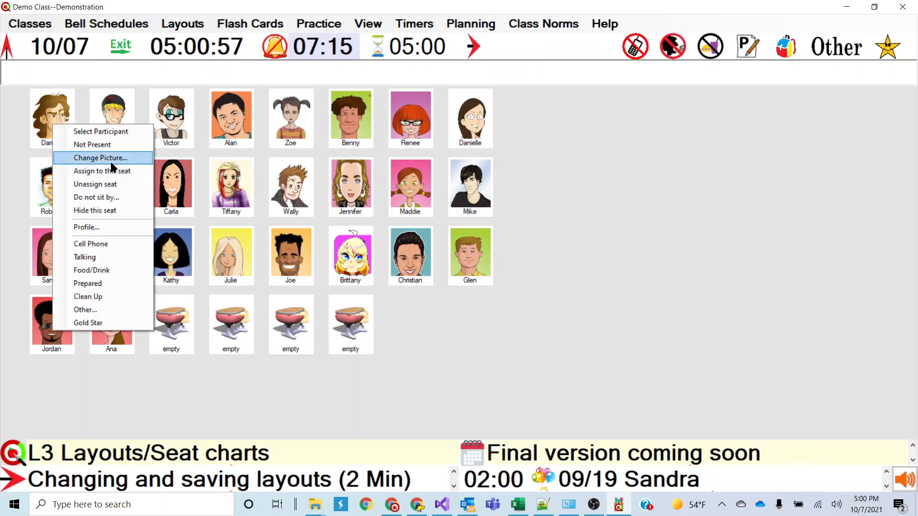
left_click(113, 209)
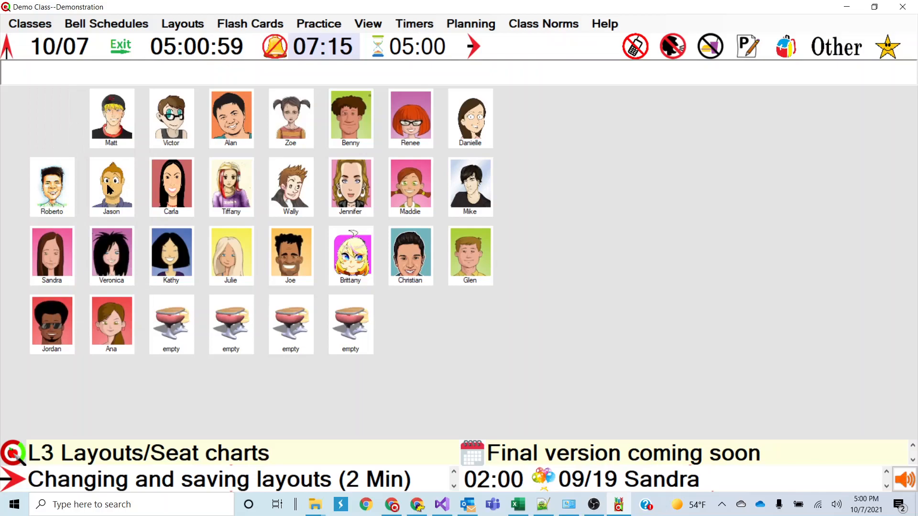
left_click(182, 23)
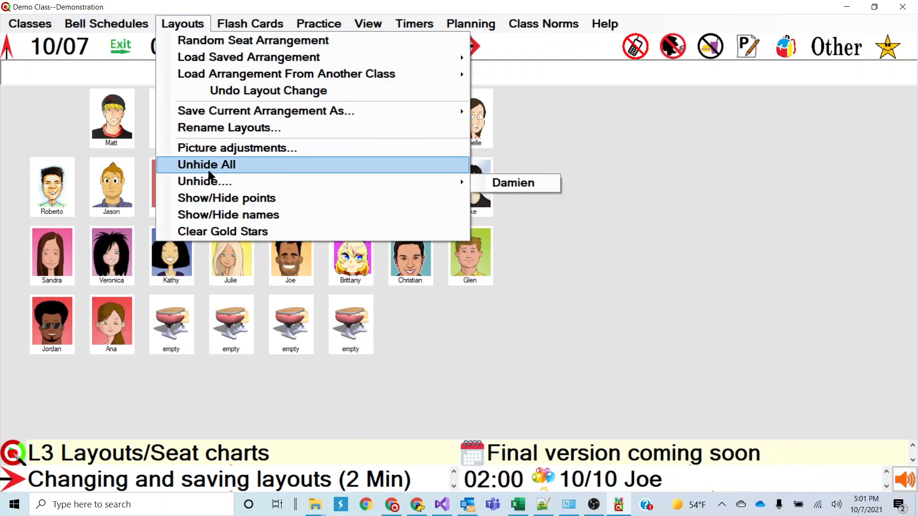
left_click(209, 171)
Restrict the student in the first seat of the first row from sitting by the student in the second seat.
right_click(59, 123)
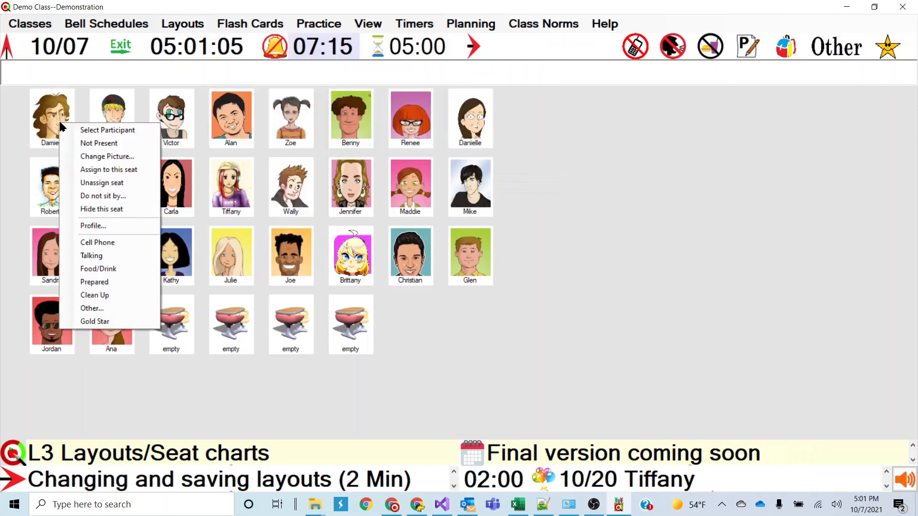
left_click(115, 196)
left_click(114, 144)
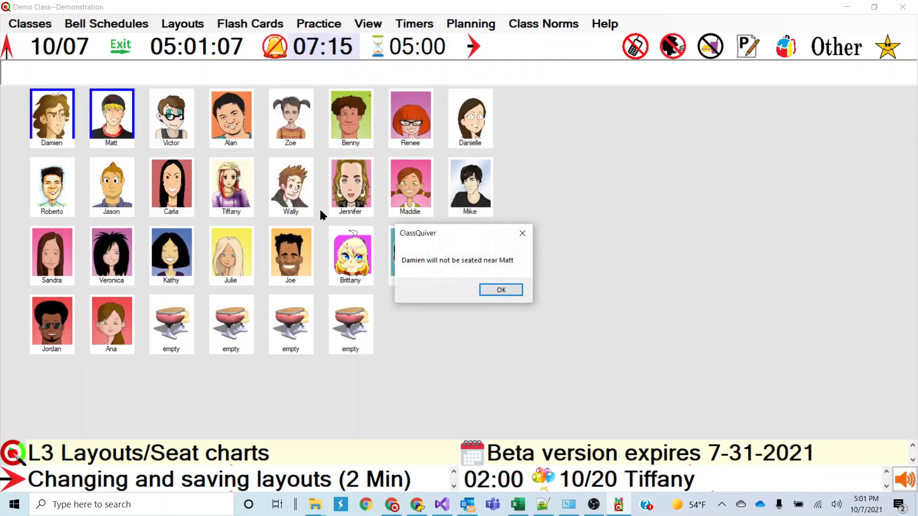
left_click(502, 288)
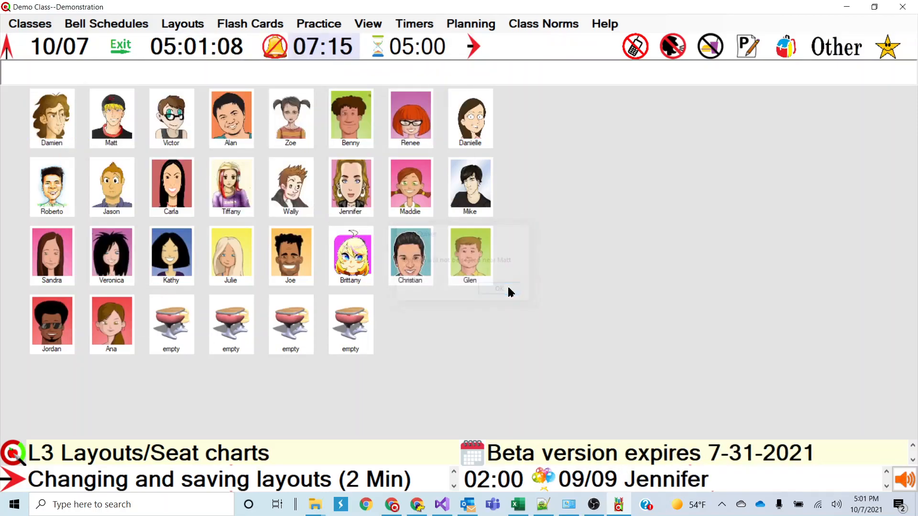
Restrict the student in the second seat of the first row from sitting by the student in the third seat.
right_click(120, 117)
left_click(174, 184)
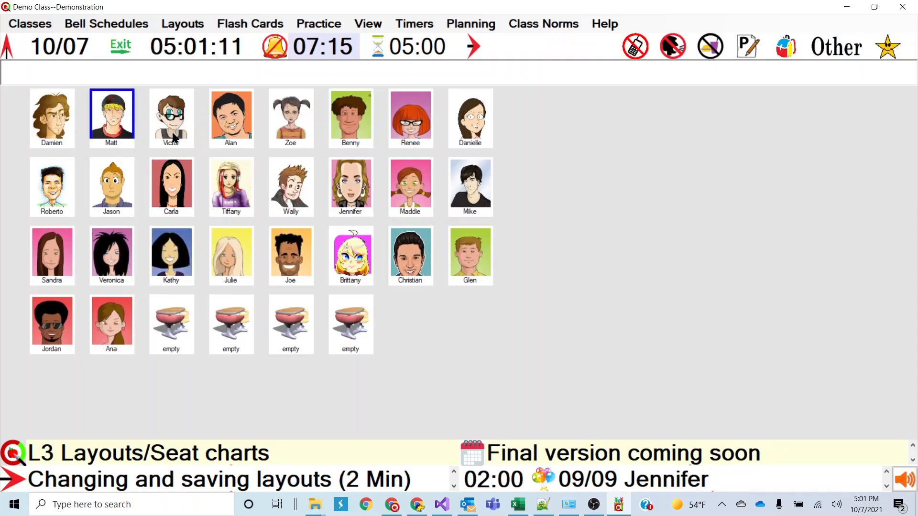
left_click(173, 135)
left_click(495, 289)
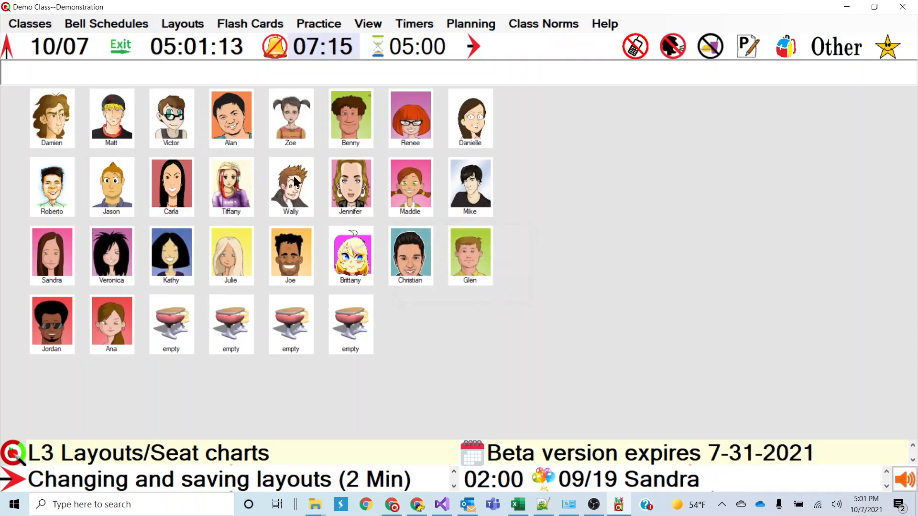
Restrict the student in the third seat of the first row from sitting by the student in the first seat.
right_click(175, 116)
left_click(216, 185)
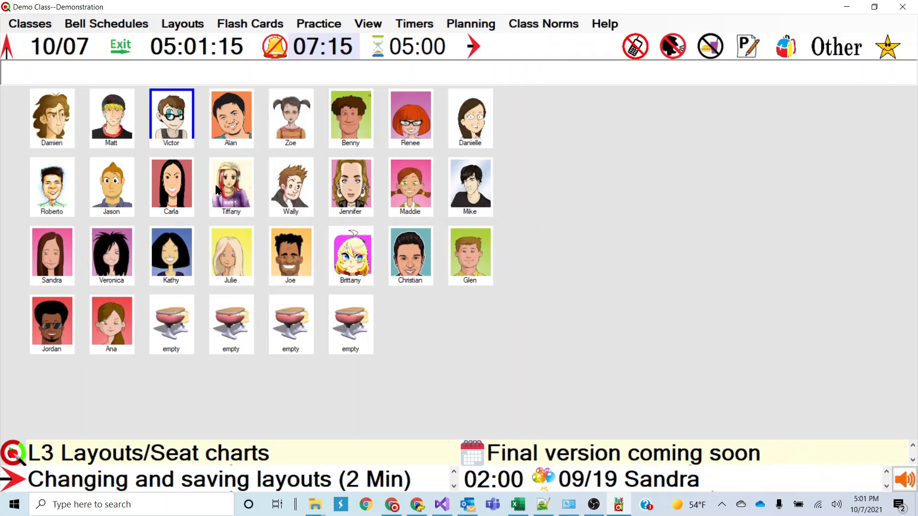
left_click(56, 126)
left_click(494, 290)
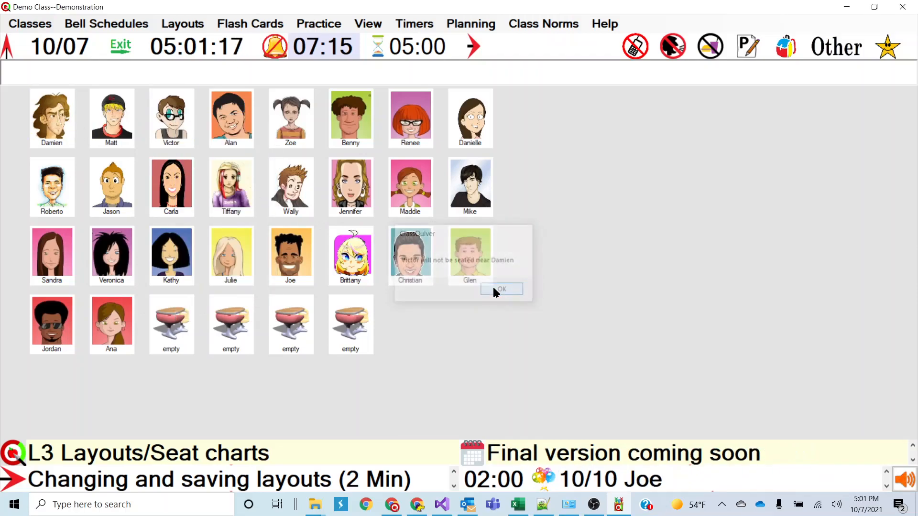
Randomize the seats with the three new do-not-sit-by restrictions and undo the layout change.
left_click(182, 25)
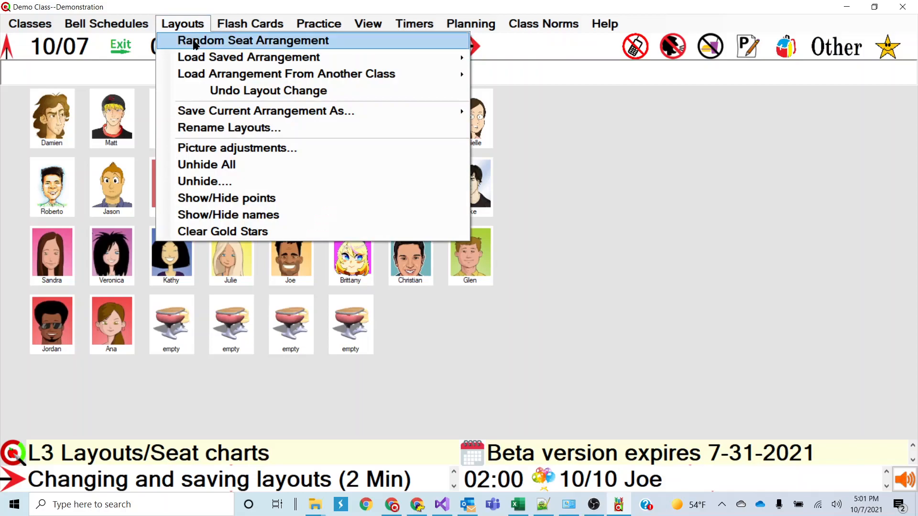
left_click(266, 84)
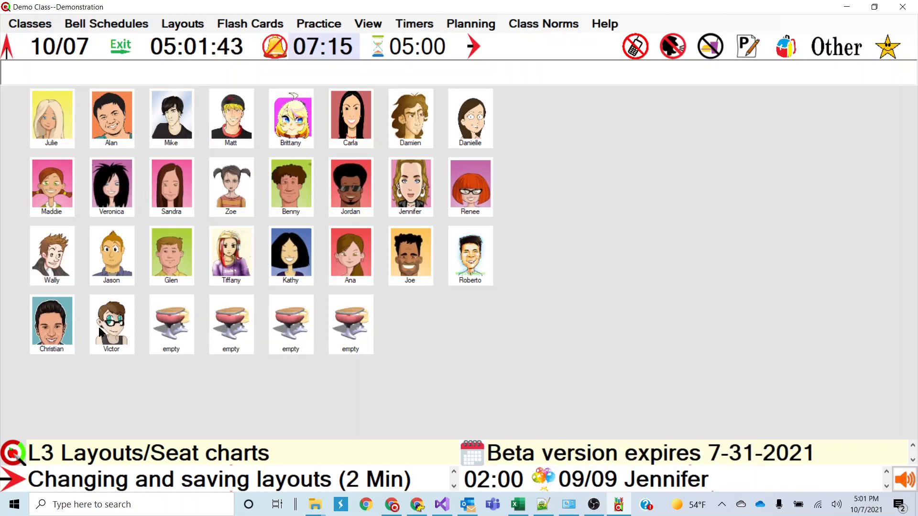
left_click(177, 24)
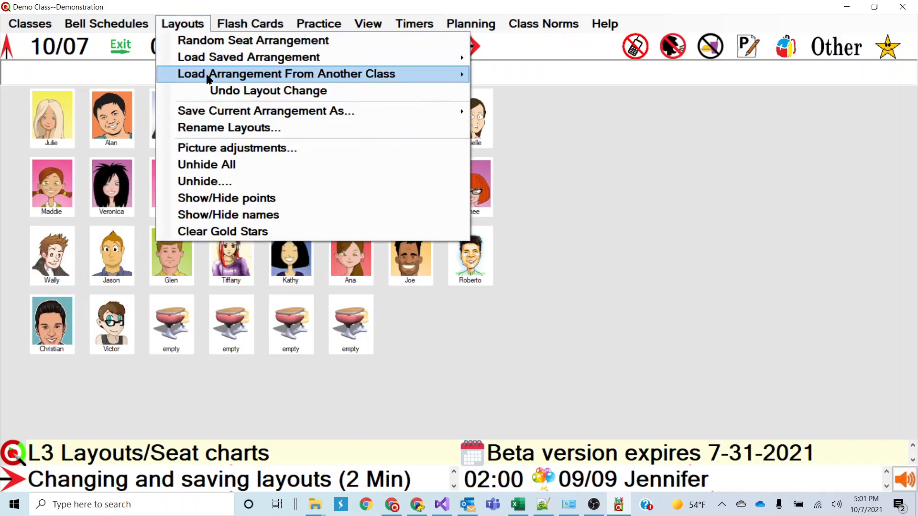
left_click(216, 90)
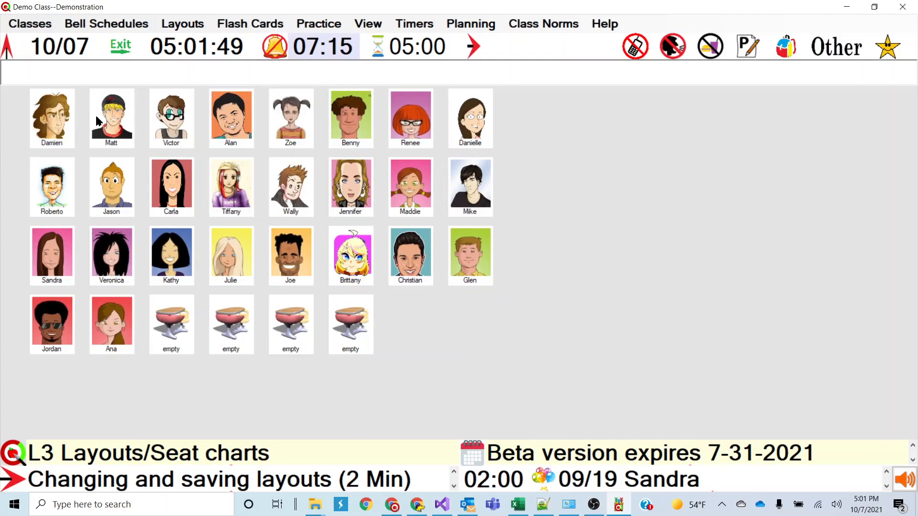
Assign the student in the first row's first seat to that seat, and swap the second-seat student with the fourth row's first student.
right_click(52, 115)
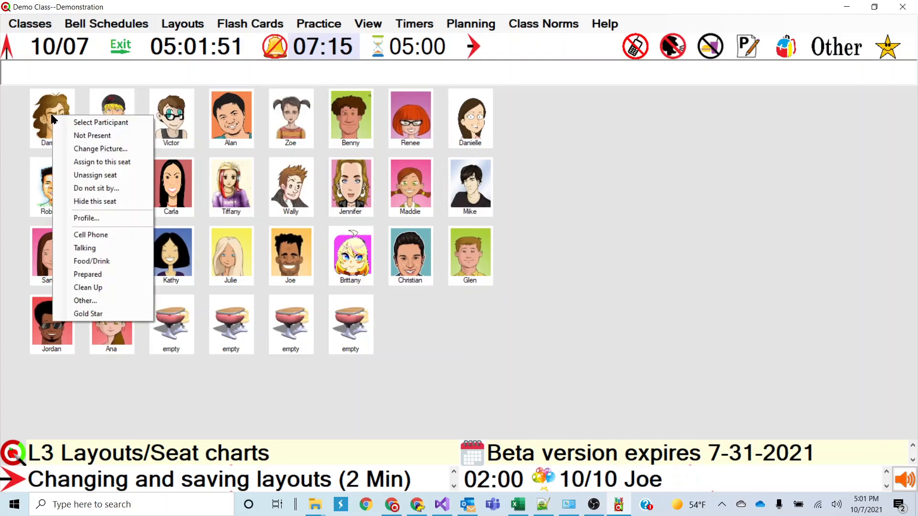
left_click(111, 165)
left_click_drag(117, 127, 106, 93)
left_click_drag(69, 318, 53, 340)
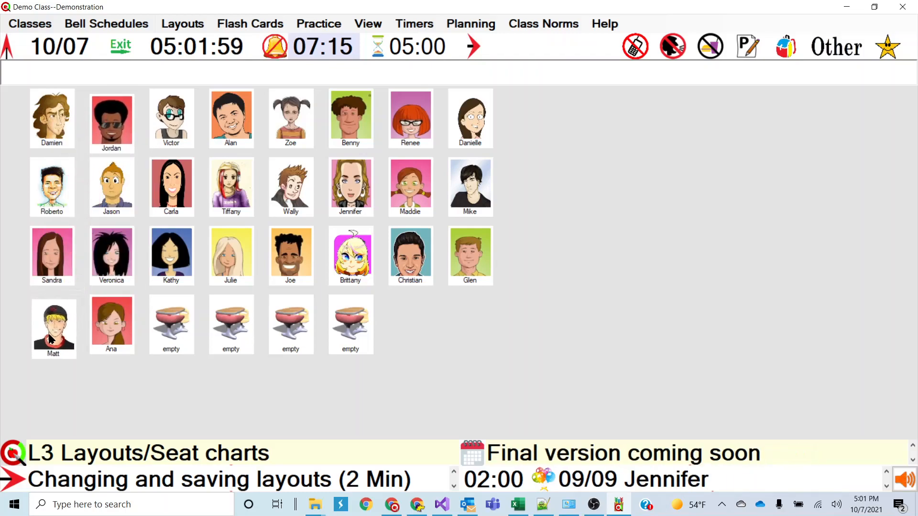
right_click(52, 340)
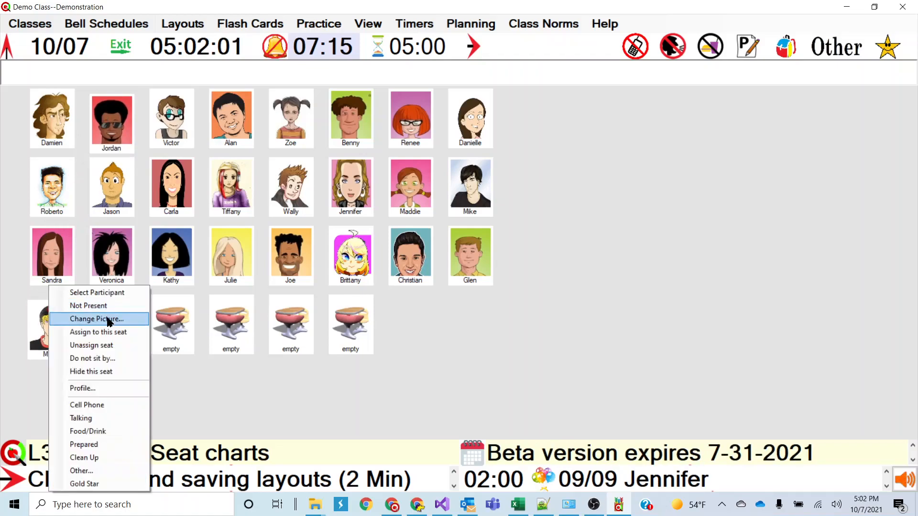
key("Escape")
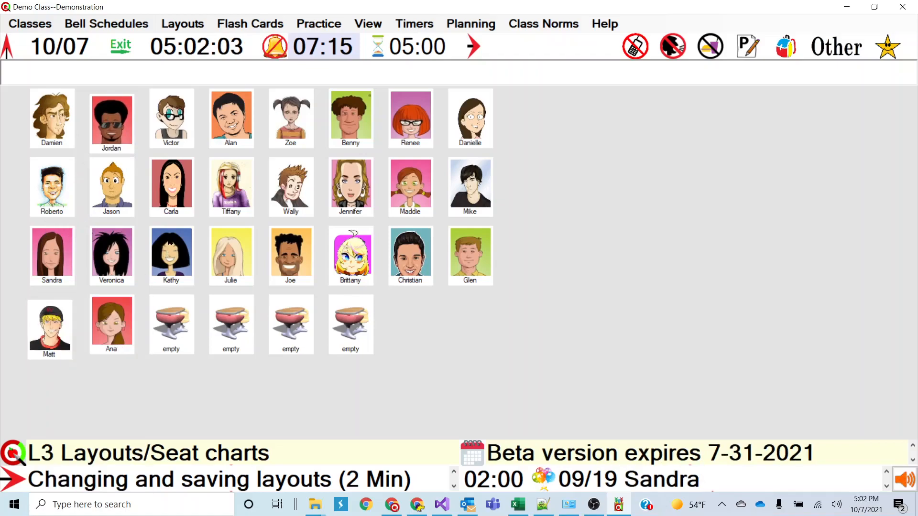
Swap the first row's third student with the last student of the third row, and assign the moved student to the new seat.
mouse_move(172, 117)
left_mouse_down()
mouse_move(533, 289)
mouse_move(510, 263)
mouse_move(262, 172)
mouse_move(178, 123)
left_mouse_up()
left_click_drag(514, 274, 477, 261)
right_click(471, 251)
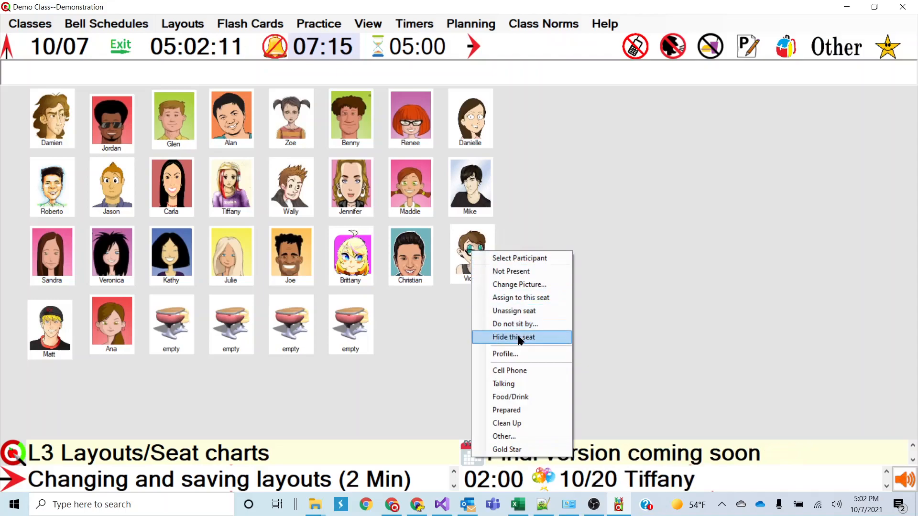
left_click(522, 299)
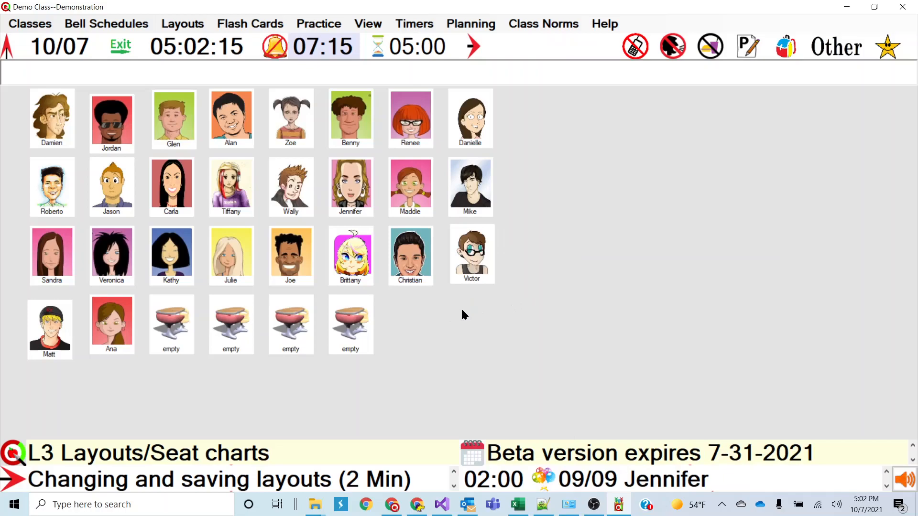
Randomize the seat arrangement with the assigned seats in place.
left_click(182, 24)
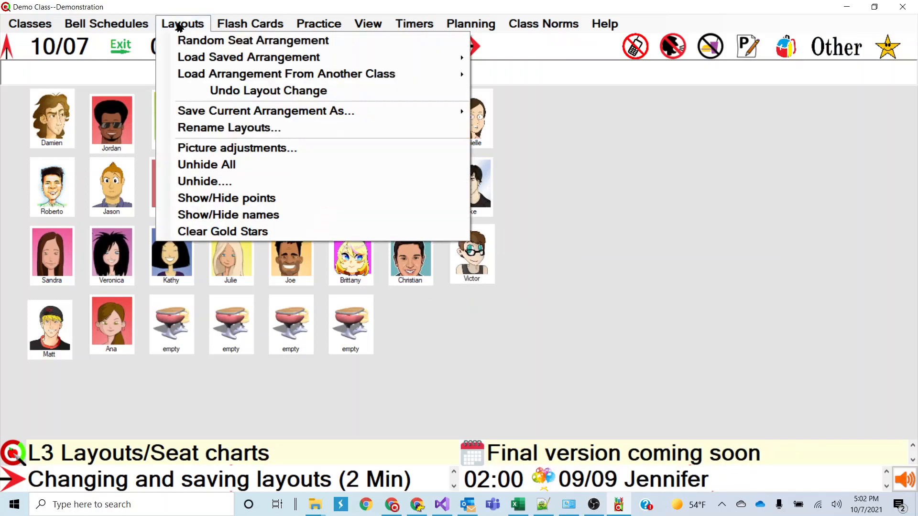
left_click(505, 165)
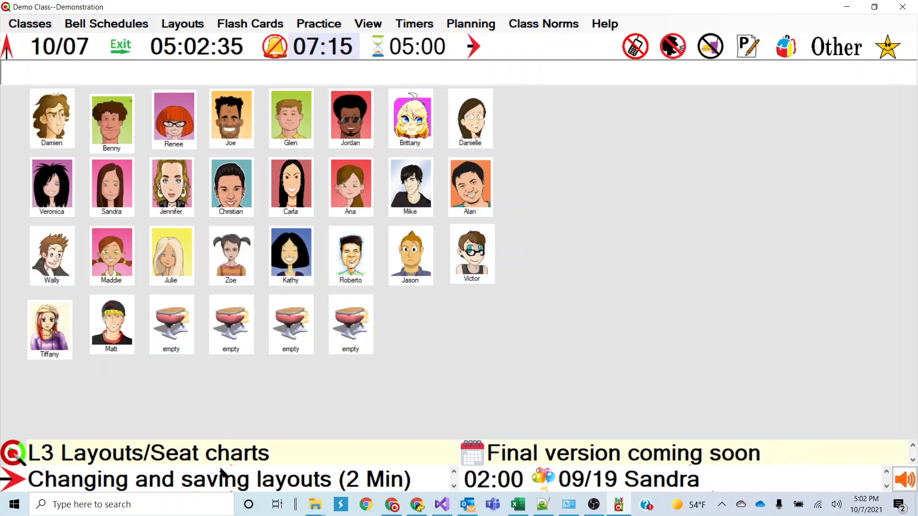
Expand the lesson agenda and make "Random seats and seat restrictions" the item shown when it is collapsed.
left_click(89, 485)
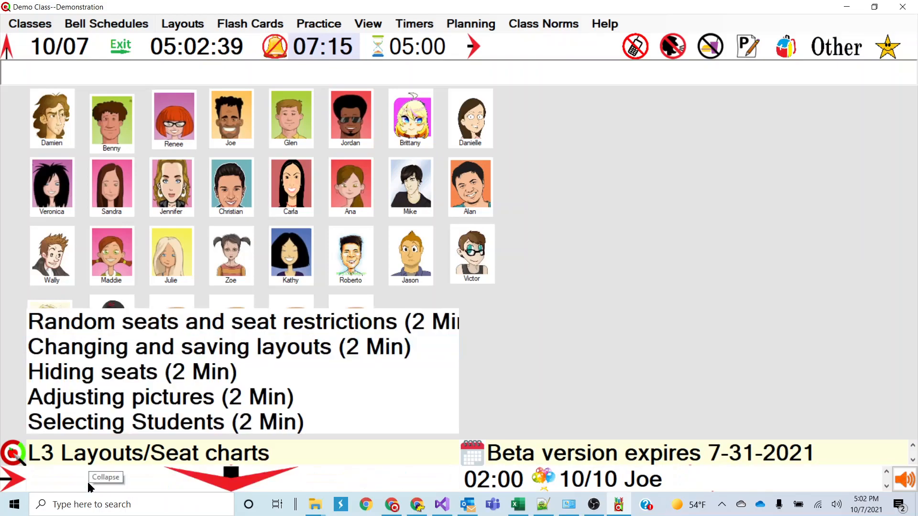
left_click(143, 348)
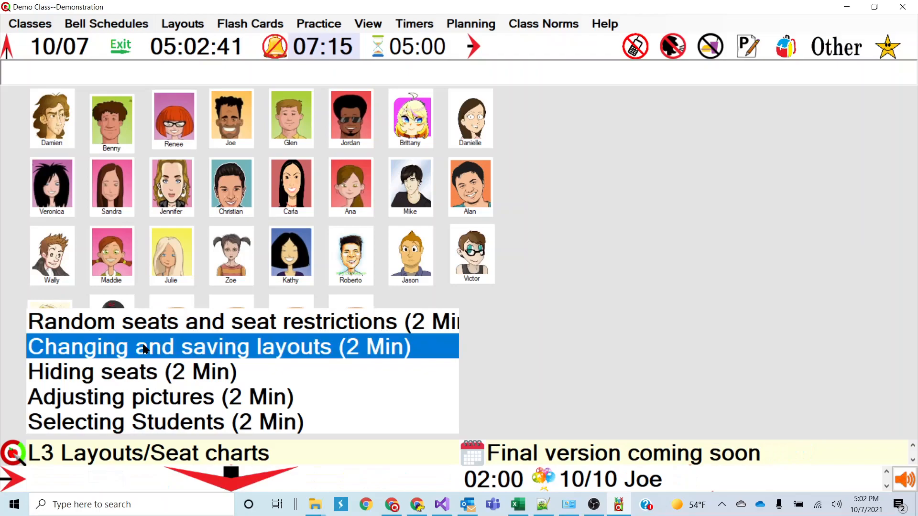
left_click(181, 478)
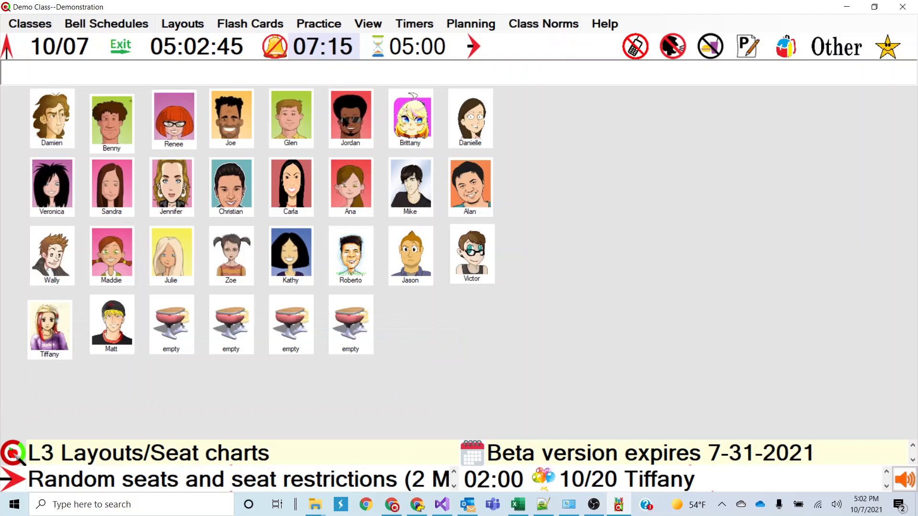
left_click(190, 26)
mouse_move(214, 56)
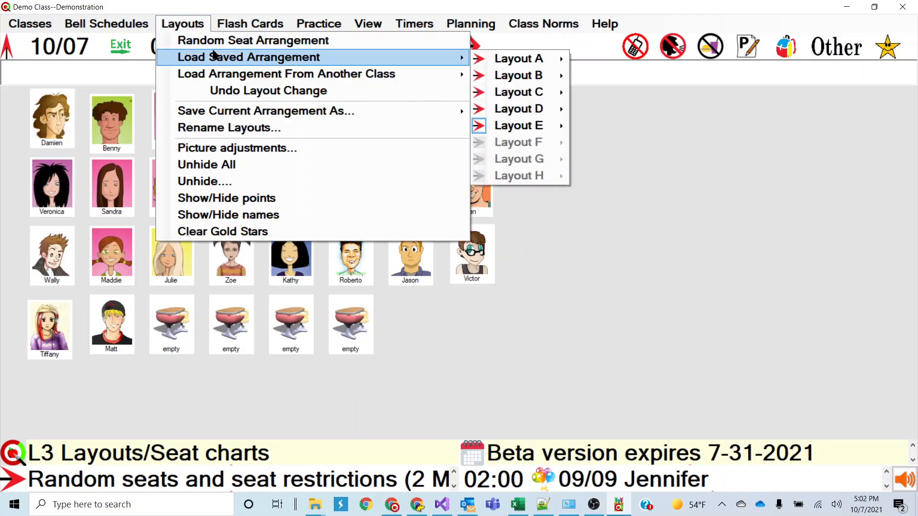
left_click(659, 139)
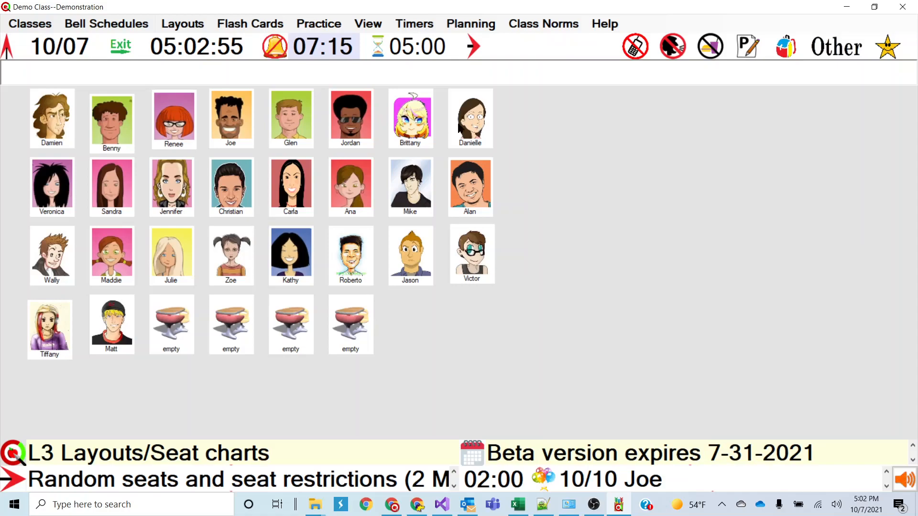
Save the current arrangement in the Layout A slot and name it Default.
left_click(184, 26)
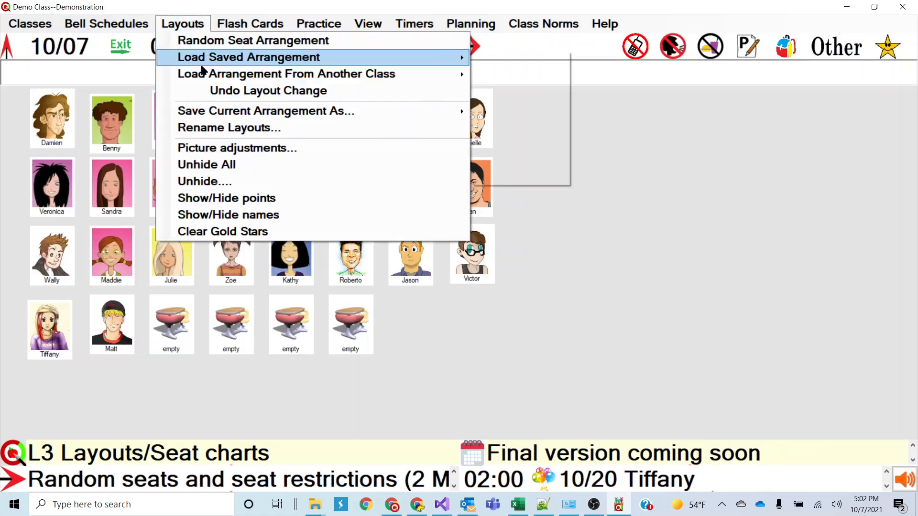
mouse_move(214, 111)
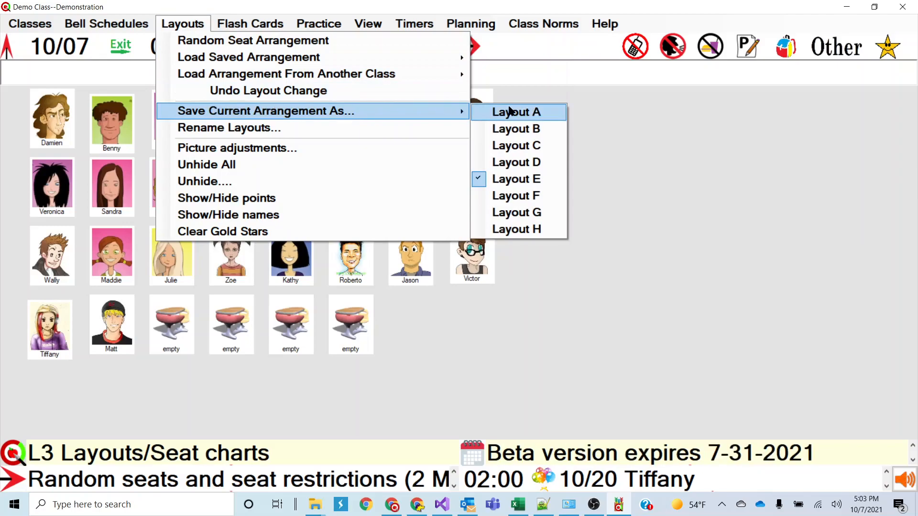
left_click(511, 112)
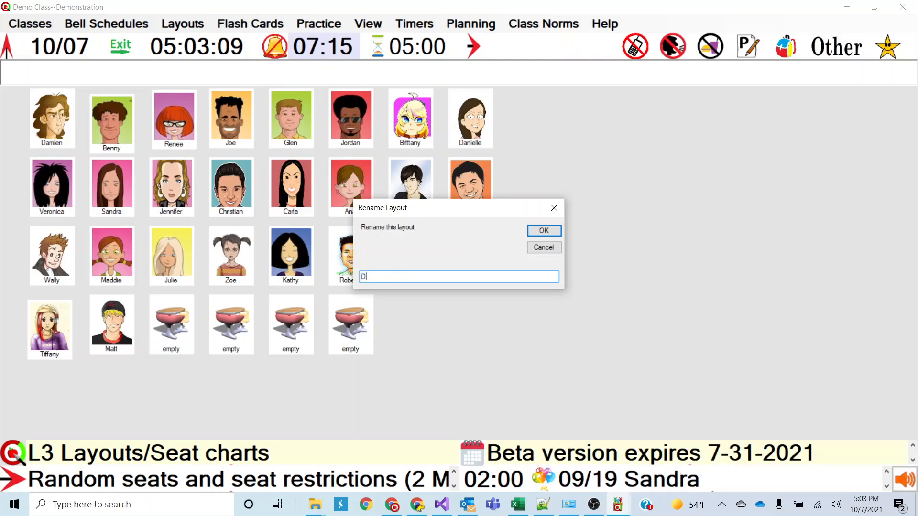
type("Default")
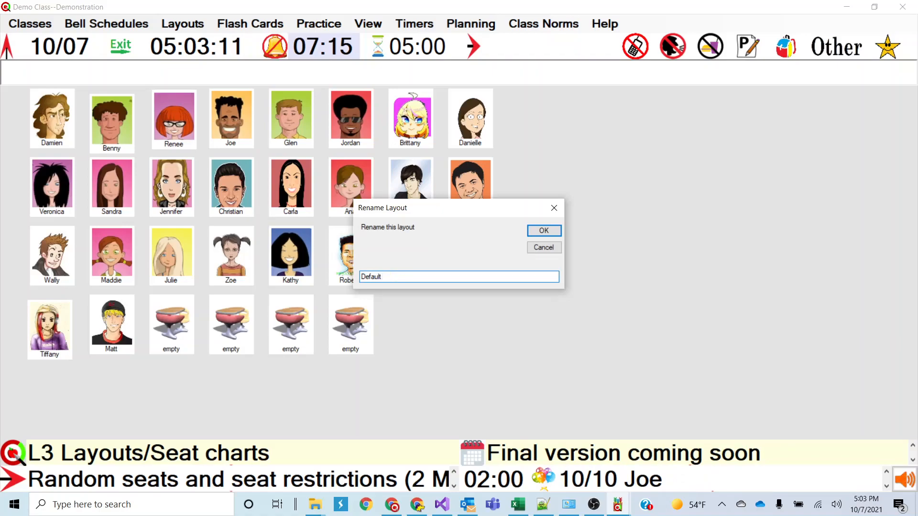
left_click(550, 231)
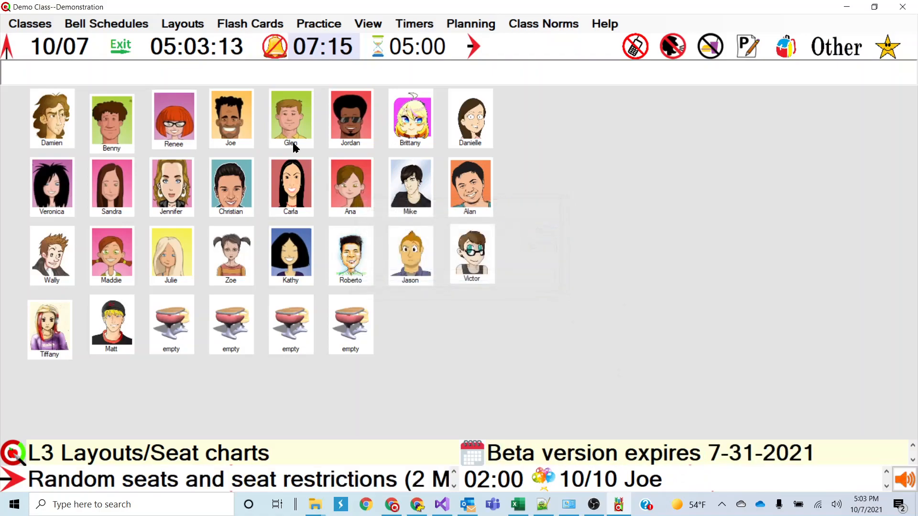
Move the last two seats of the first and second rows into a separate group of four at the chart's right side.
left_click(488, 114)
left_click_drag(409, 127, 564, 131)
left_click_drag(467, 182, 615, 183)
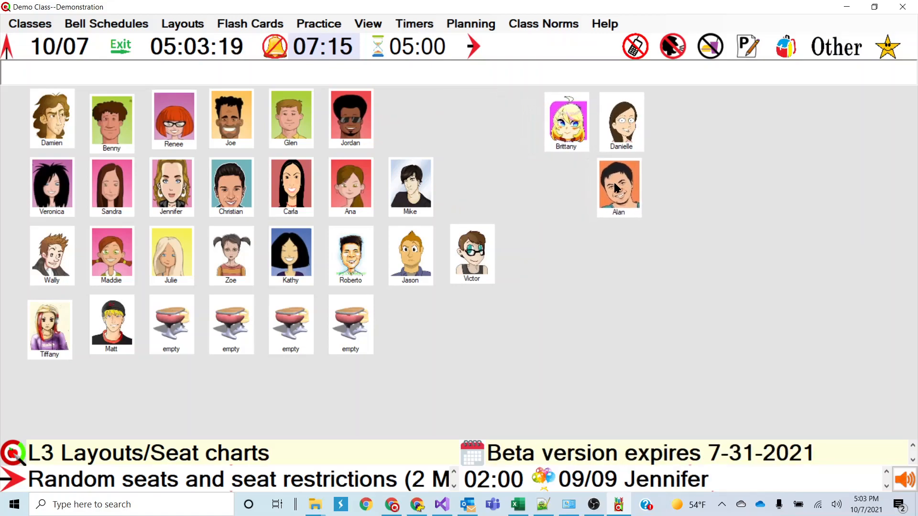
left_click_drag(424, 191, 557, 200)
Move the last four seats of the third row into a two-by-two group below the right-hand group.
left_click_drag(467, 252, 617, 320)
left_click_drag(414, 258, 560, 328)
left_click_drag(355, 262, 610, 391)
left_click_drag(291, 256, 568, 385)
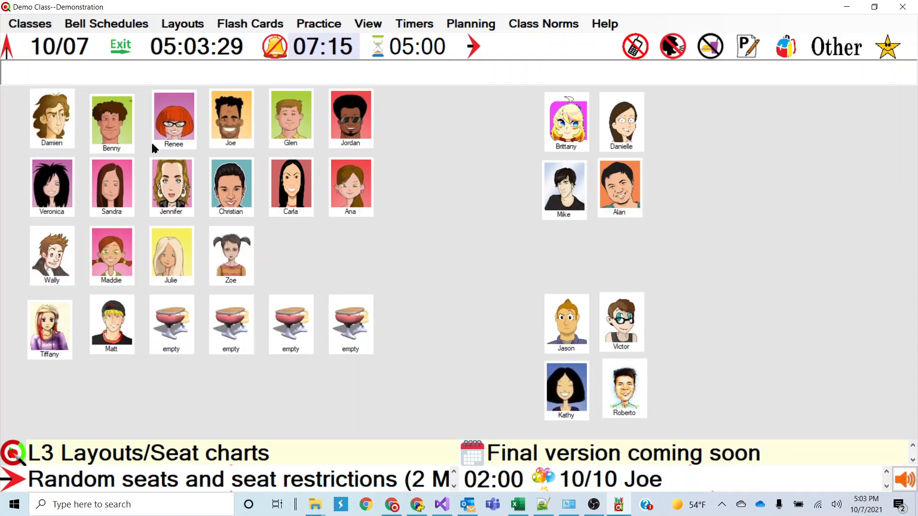
Group the third and fourth students of the first two rows at the chart's lower middle, moving empty desks into the third seats.
left_click_drag(174, 126, 418, 331)
left_click_drag(343, 328, 161, 127)
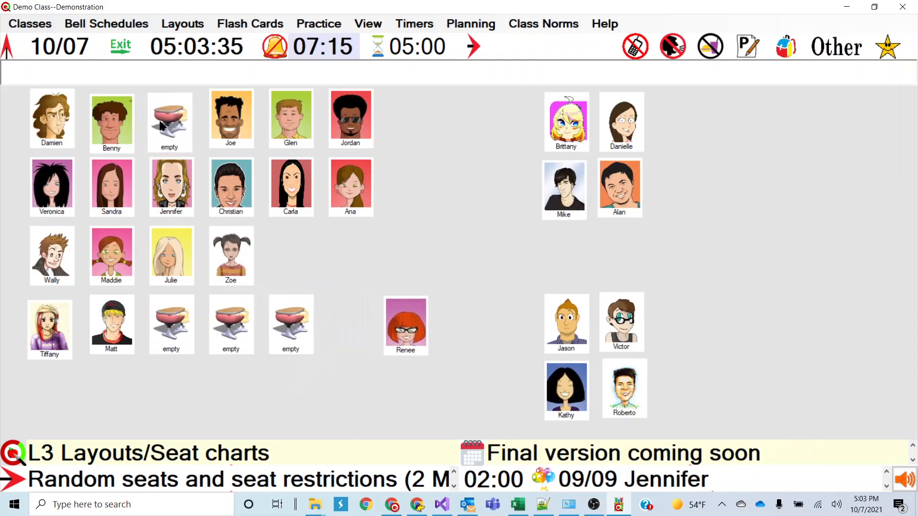
left_click_drag(165, 172, 346, 320)
left_click_drag(282, 322, 353, 388)
left_click_drag(231, 128, 411, 398)
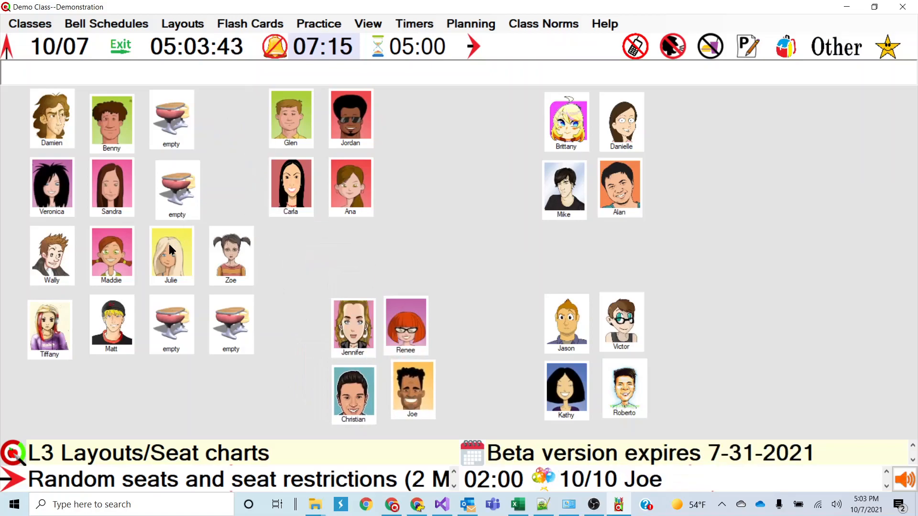
Move the third row's first two seats below the fourth row and its other two beside the upper and lower middle groups.
left_click_drag(119, 253, 111, 397)
left_click_drag(69, 270, 62, 425)
left_click_drag(166, 263, 408, 165)
left_click_drag(257, 269, 313, 365)
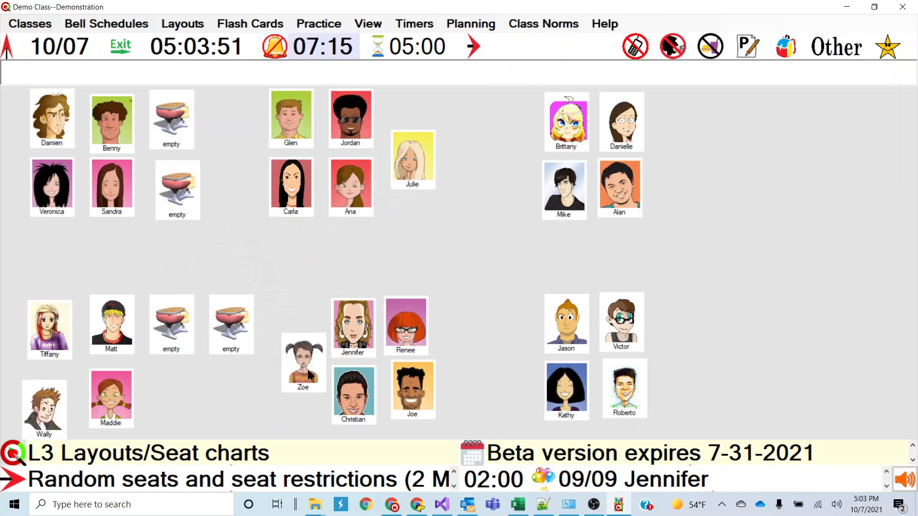
Randomly rearrange the students across the grouped seats.
left_click(182, 23)
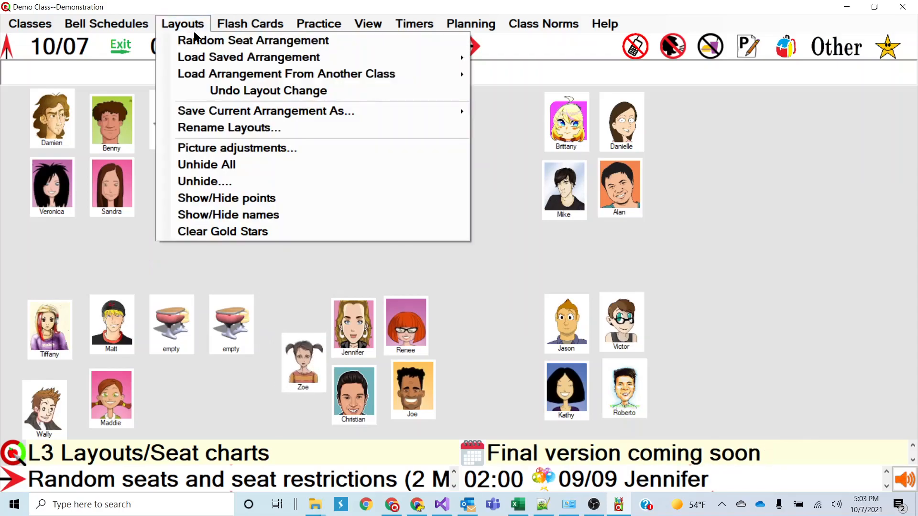
left_click(196, 38)
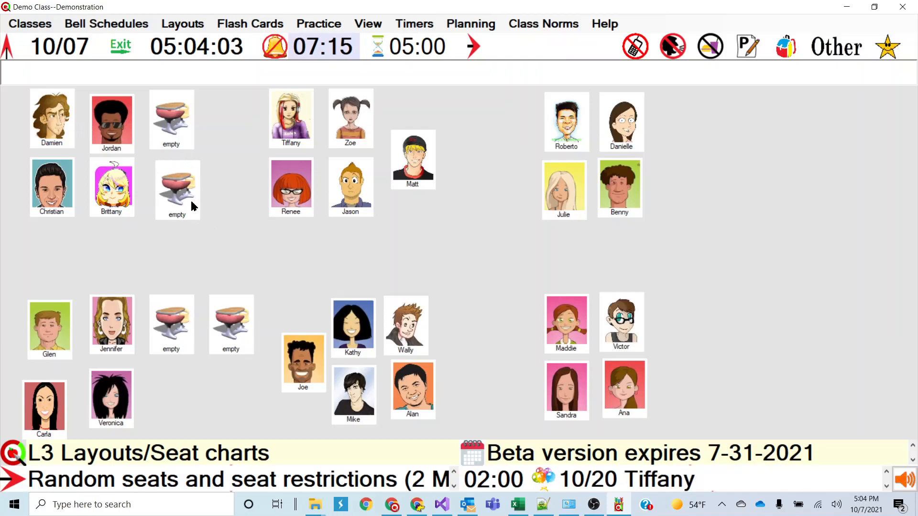
Clear the Assigned option in the profile of the student in the first row's first seat and unassign that student's seat.
double_click(61, 119)
left_click(366, 350)
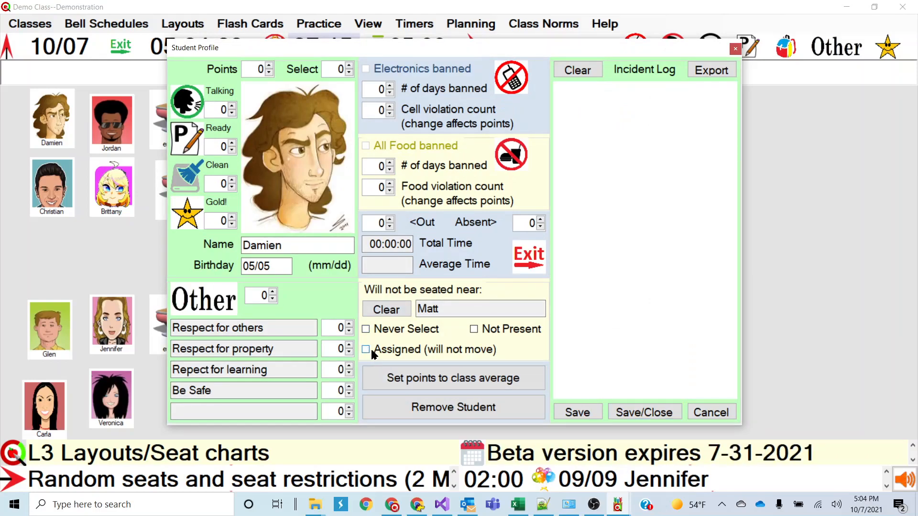
right_click(56, 136)
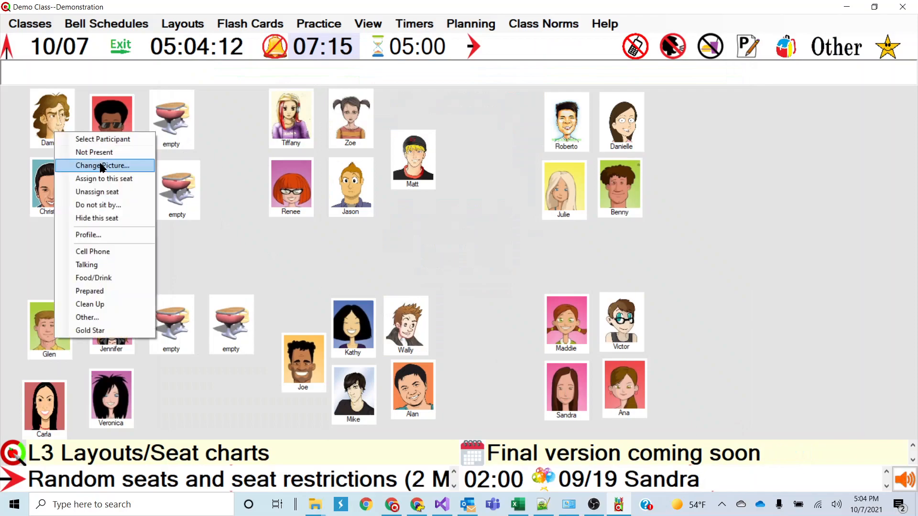
left_click(107, 193)
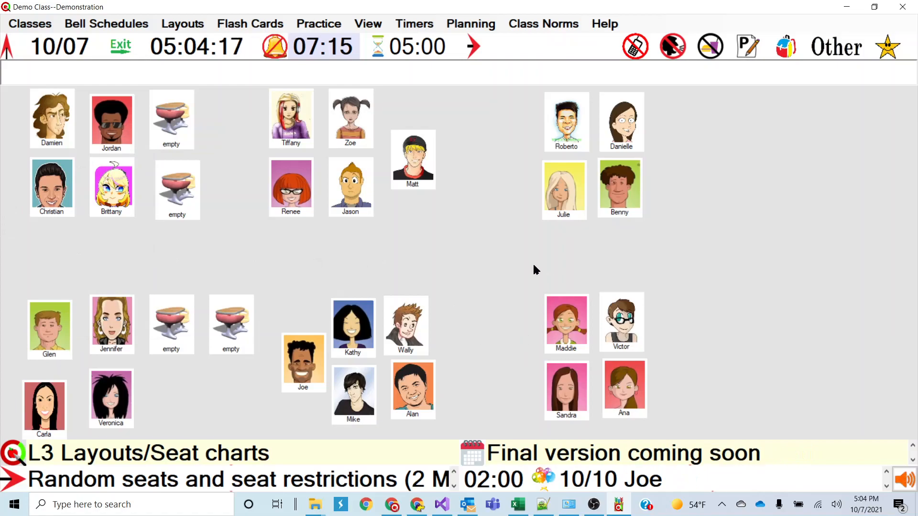
Save the current grouped arrangement in the Layout B slot and name it Groups.
left_click(197, 33)
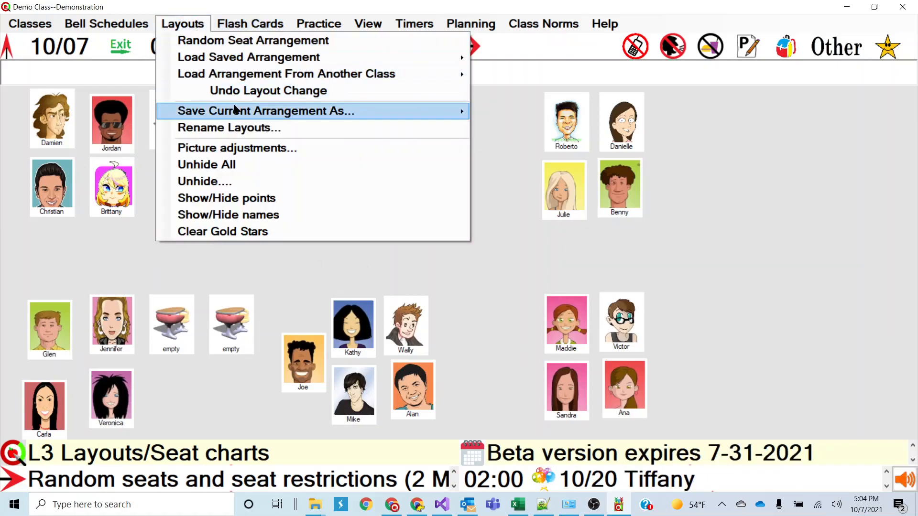
mouse_move(237, 111)
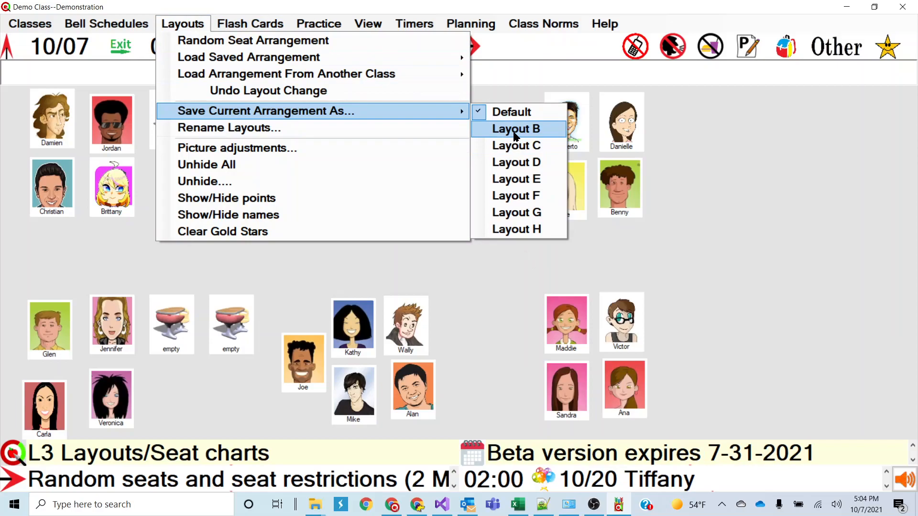
left_click(514, 129)
type("Groups")
key("BackSpace")
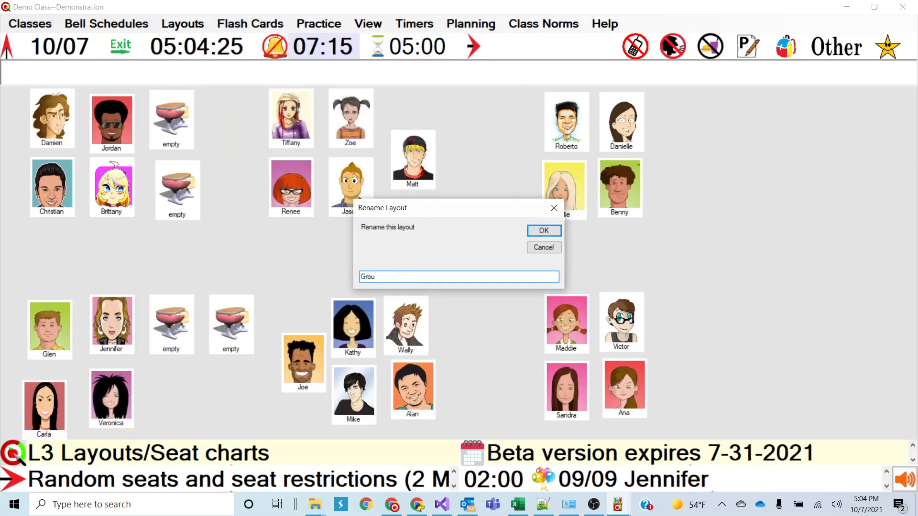
type("ps")
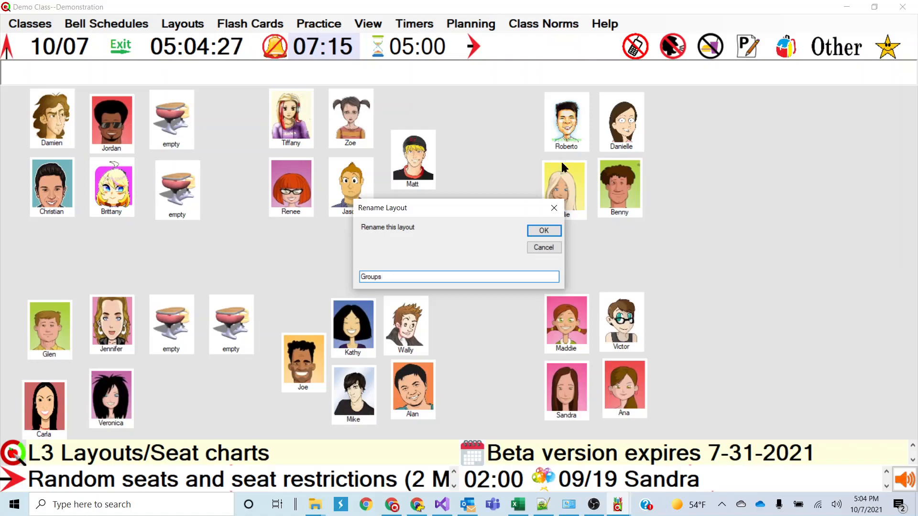
left_click(550, 229)
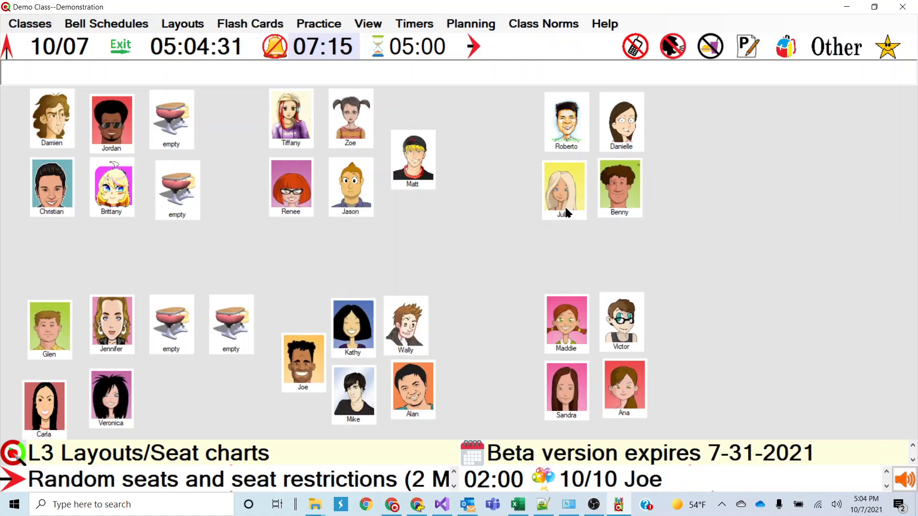
Load the saved Default arrangement for the class.
left_click(193, 29)
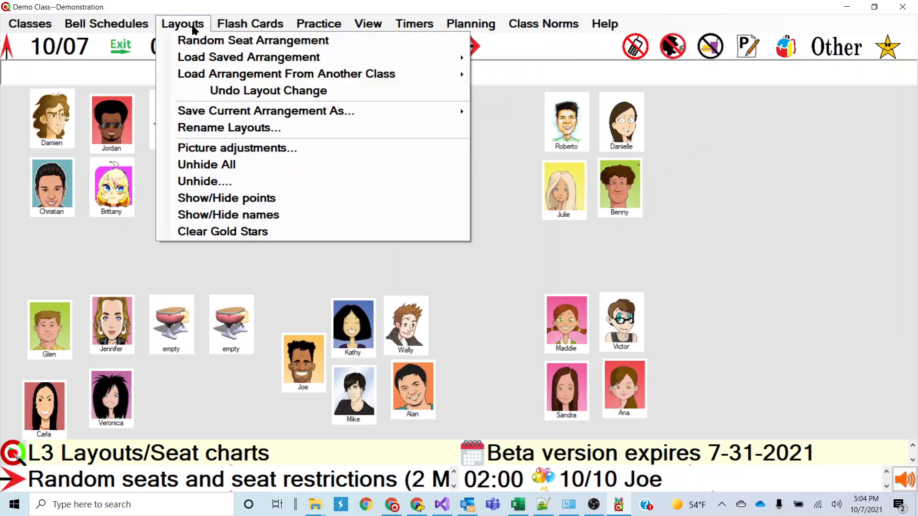
mouse_move(215, 60)
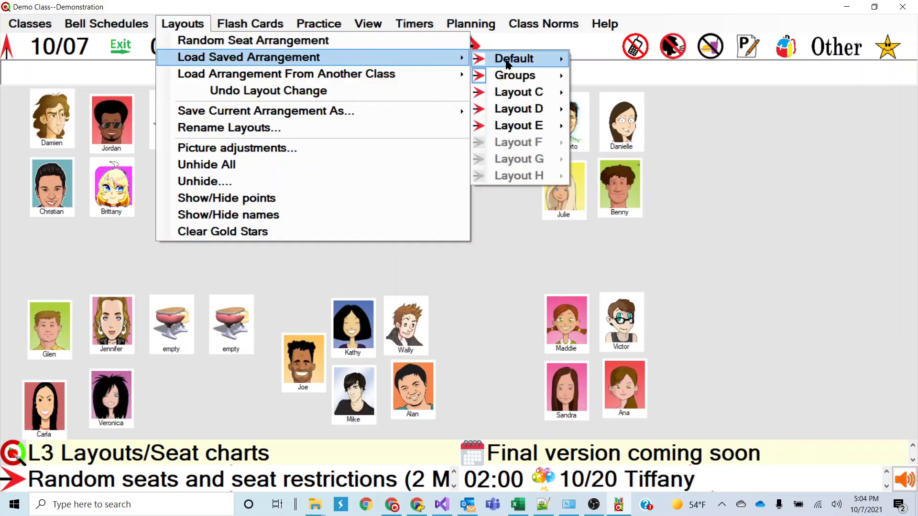
left_click(651, 236)
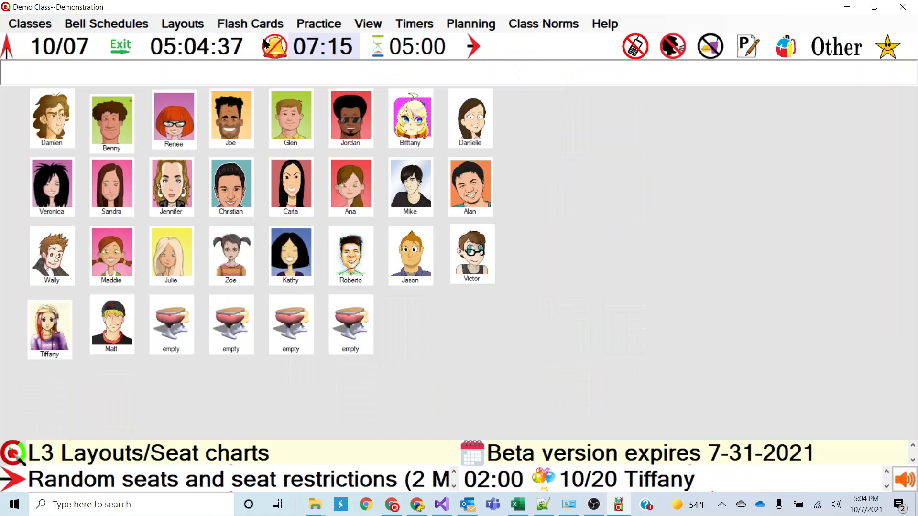
Load the saved Groups arrangement, and undo that layout change.
left_click(248, 26)
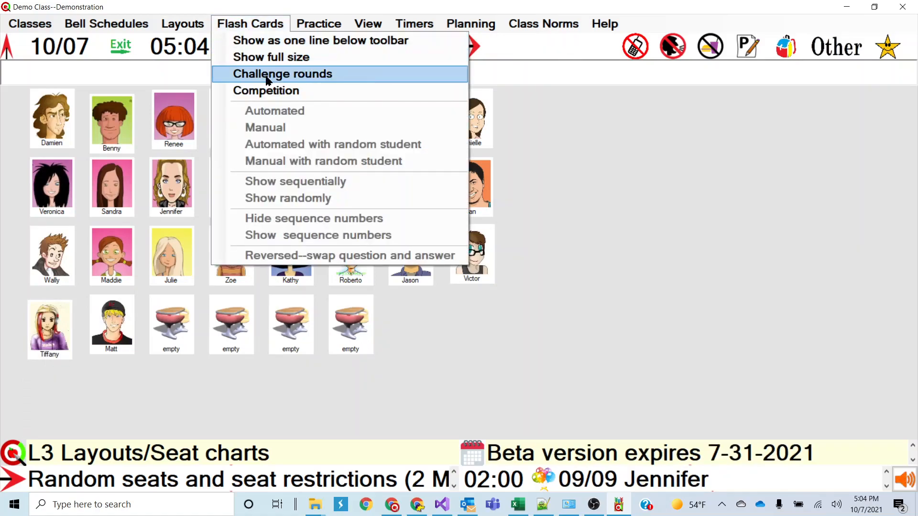
mouse_move(191, 25)
mouse_move(219, 71)
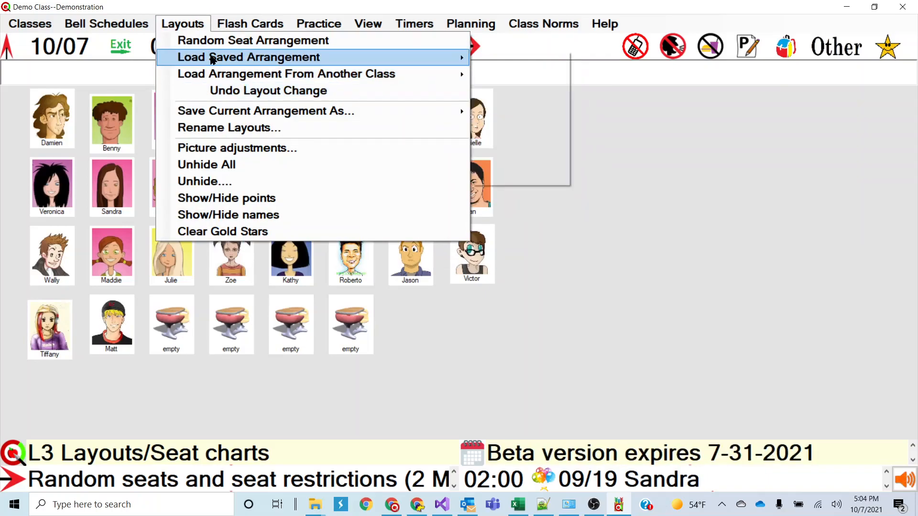
left_click(505, 76)
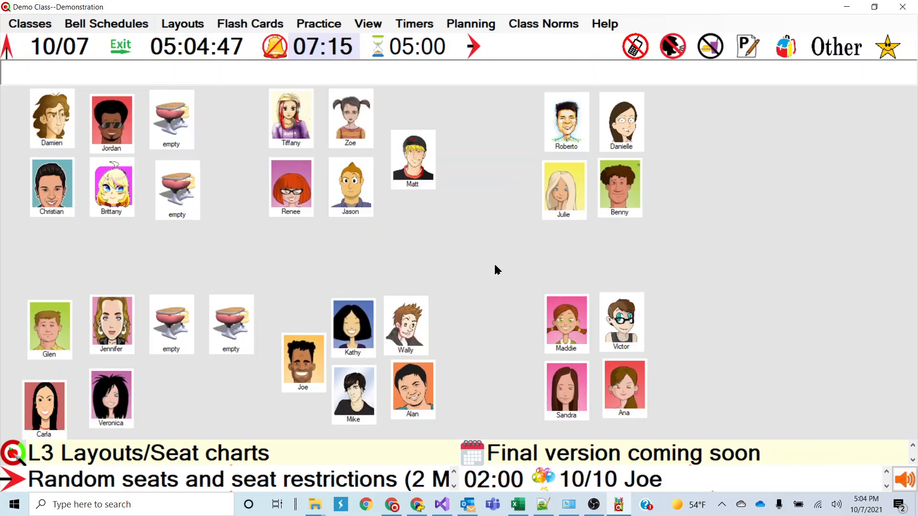
left_click(185, 26)
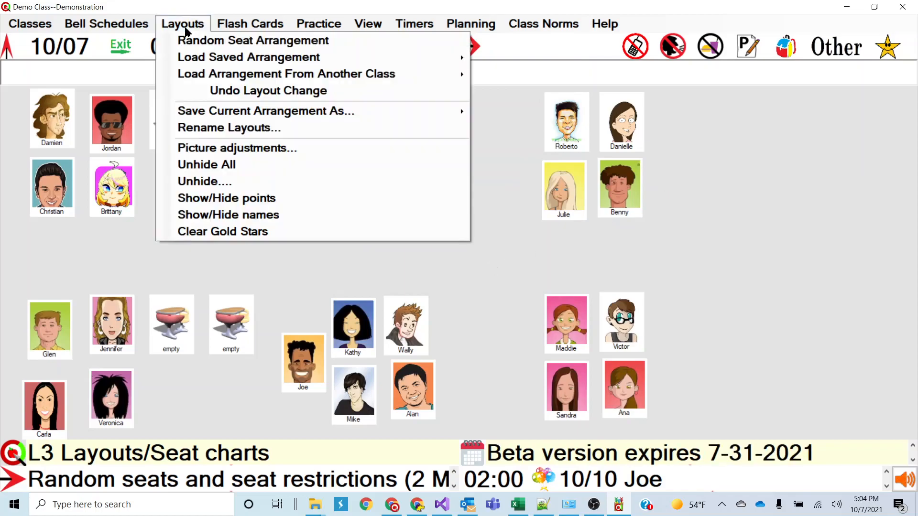
left_click(283, 90)
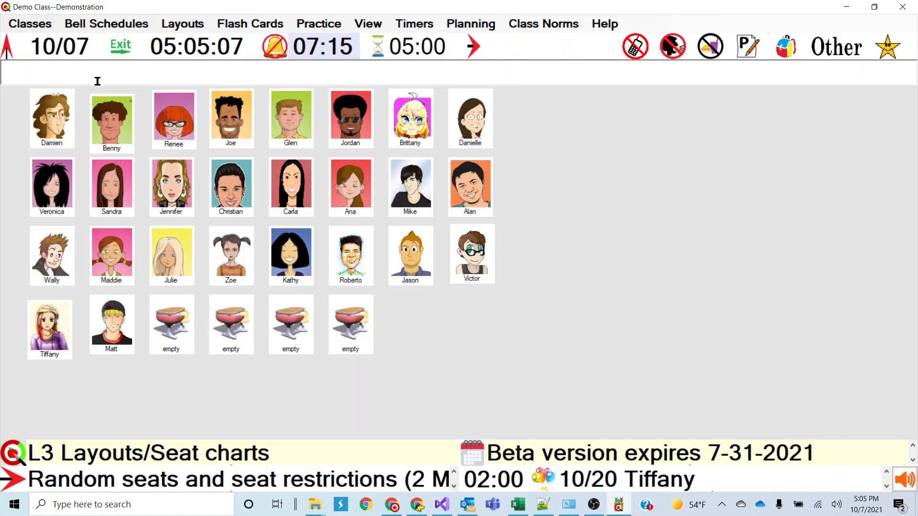
left_click(170, 480)
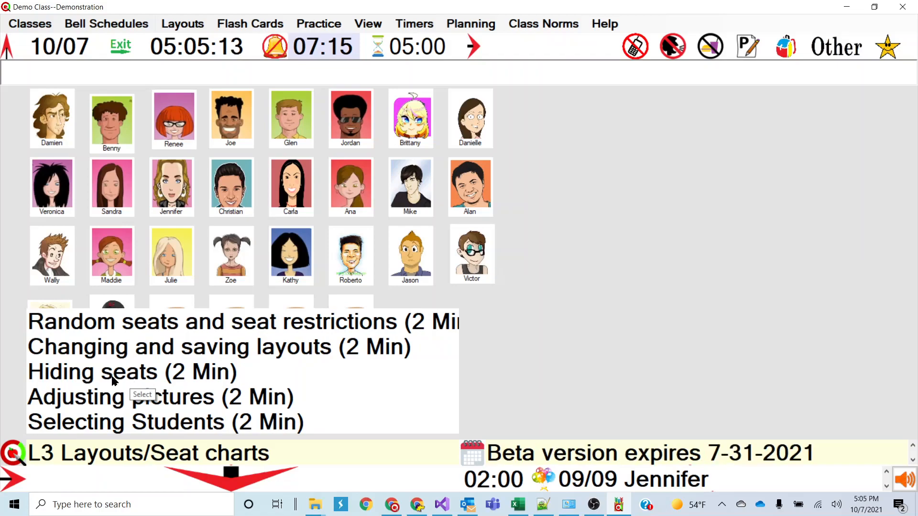
left_click(574, 199)
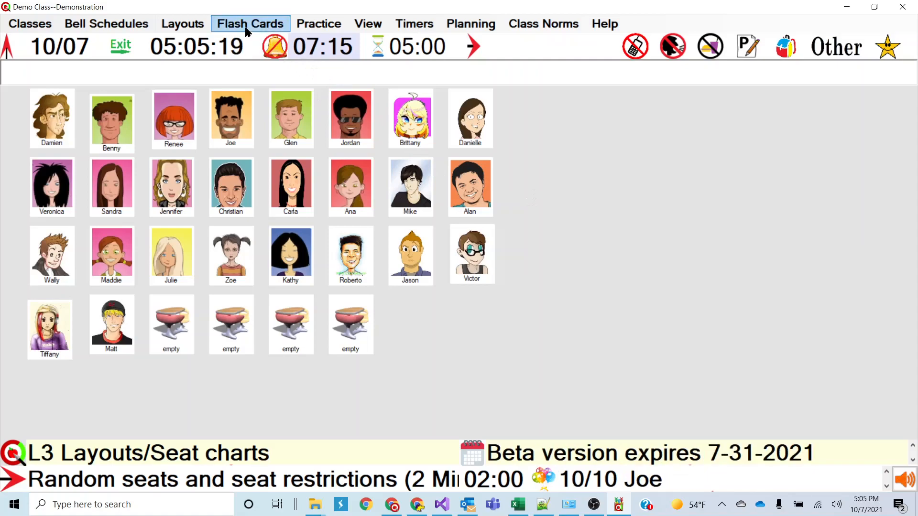
Switch from the demo class to Class 1.
left_click(190, 29)
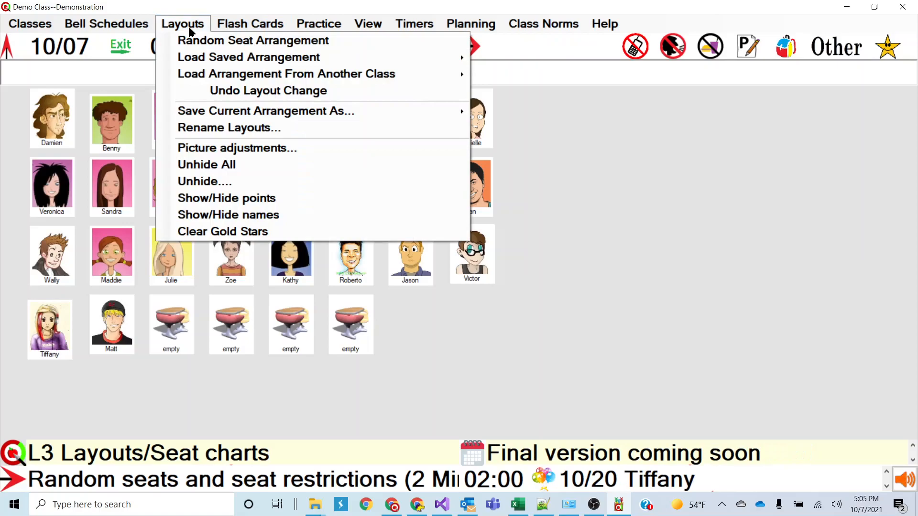
mouse_move(28, 29)
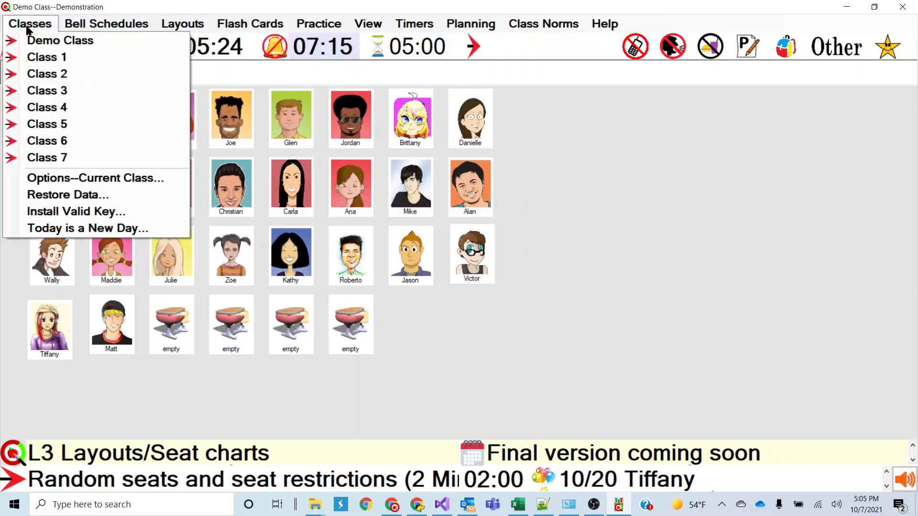
left_click(46, 60)
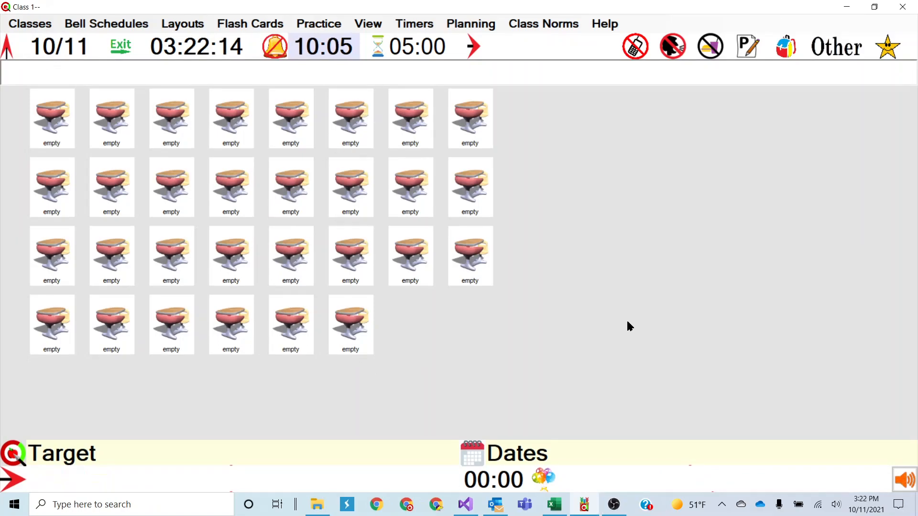
Load the Groups arrangement from Demo Class into Class 1 without saving the current layout.
left_click(181, 26)
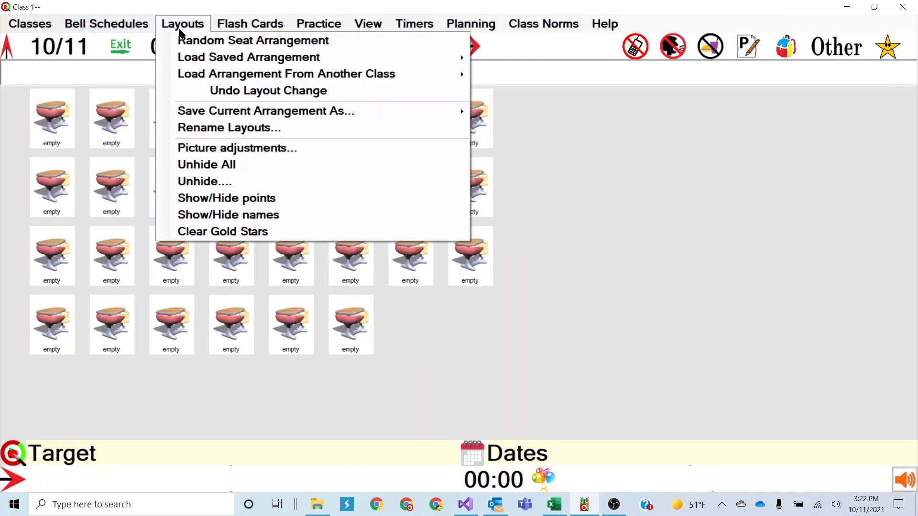
mouse_move(201, 62)
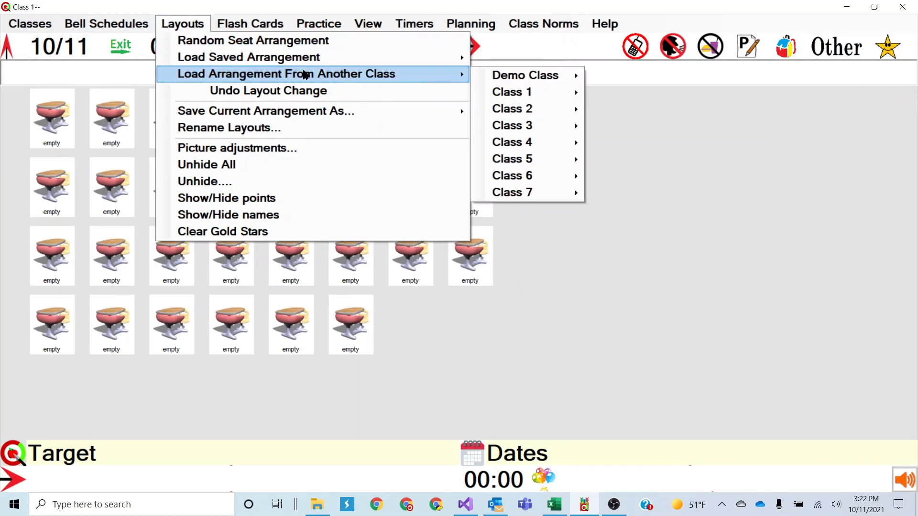
mouse_move(524, 80)
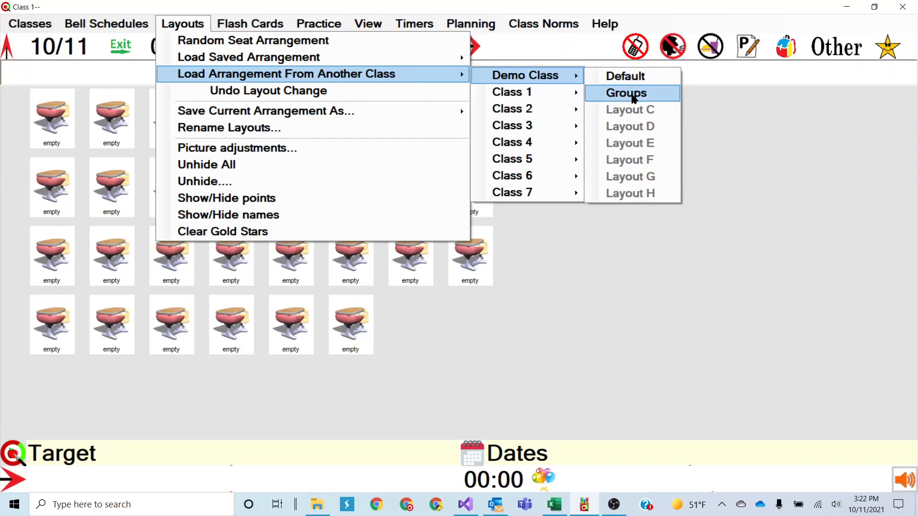
left_click(632, 98)
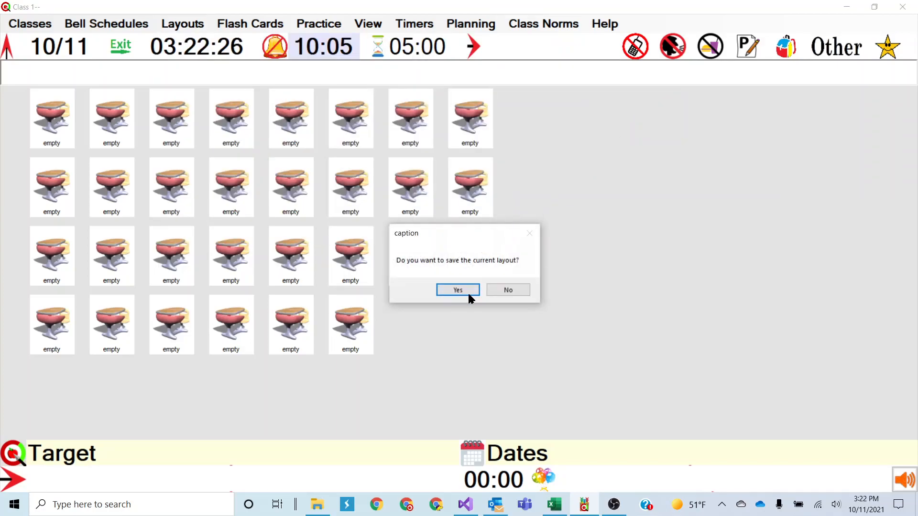
left_click(508, 291)
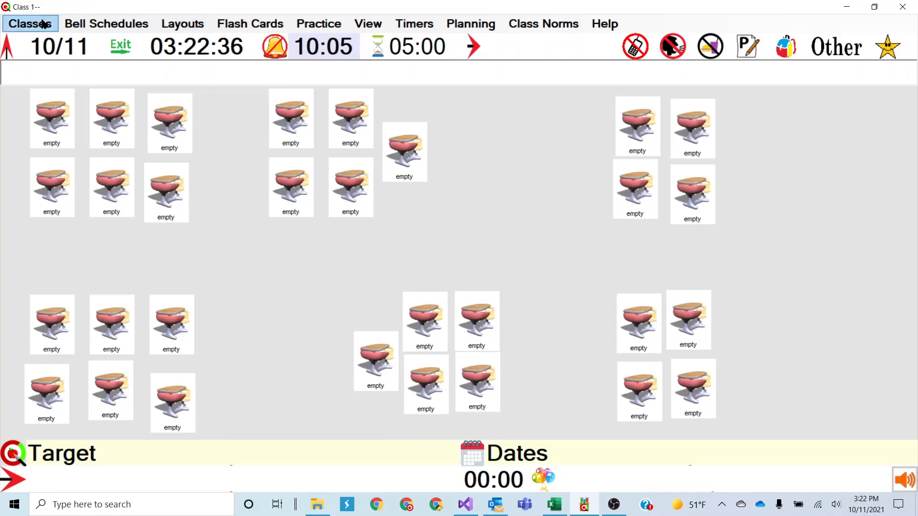
Return to Demo Class and start the timed agenda activity Hiding seats (2 Min).
left_click(44, 22)
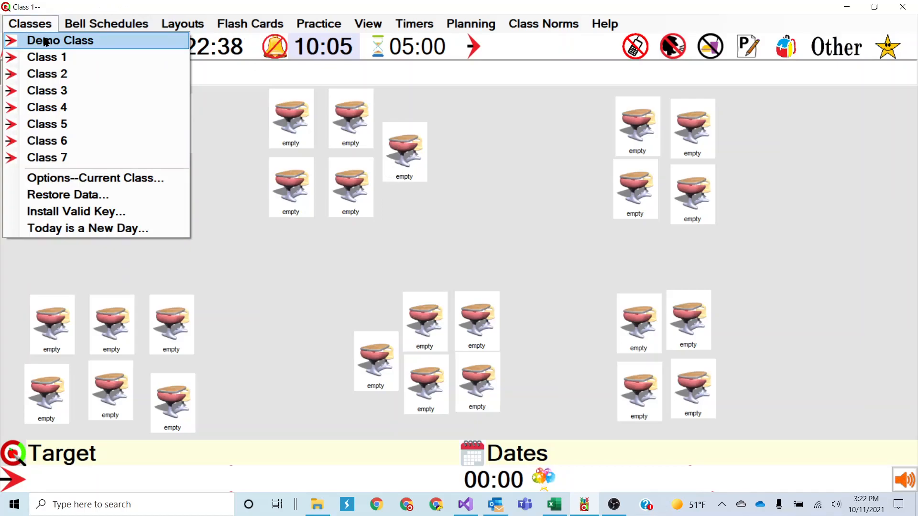
left_click(45, 42)
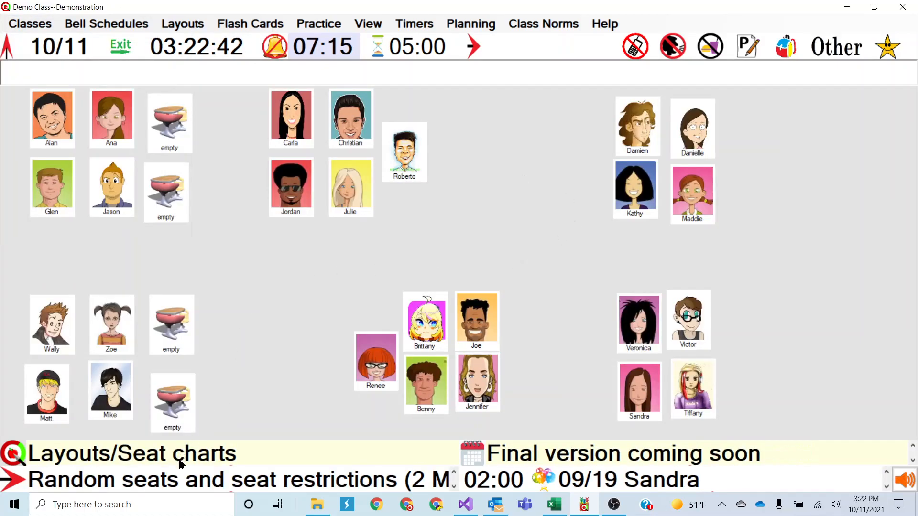
left_click(191, 482)
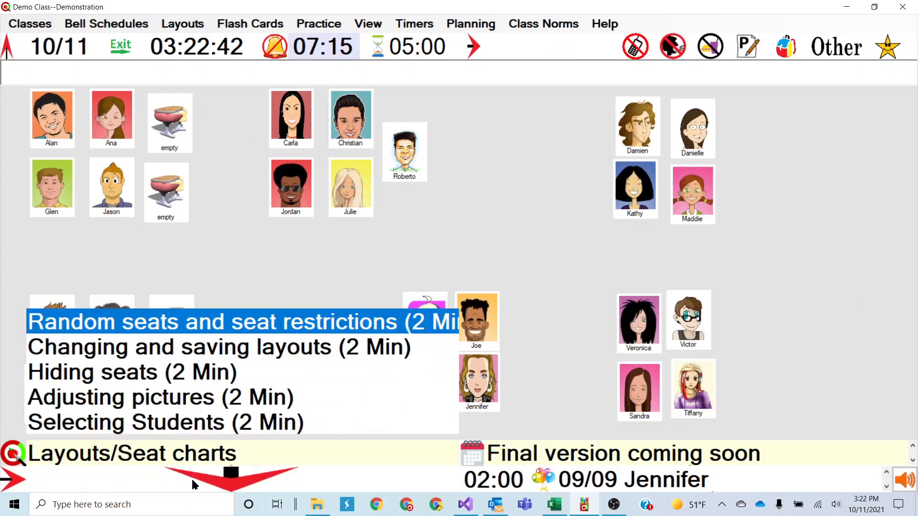
left_click(139, 381)
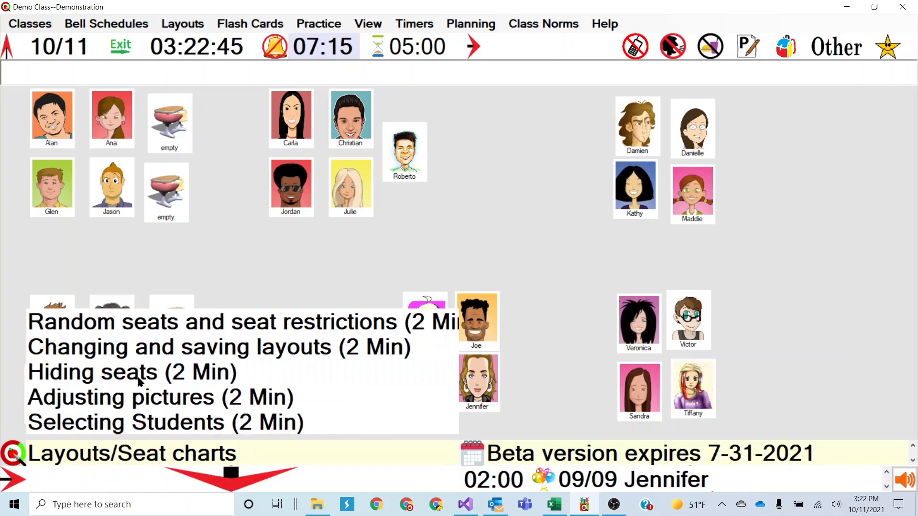
left_click(139, 486)
left_click(21, 482)
left_click(22, 483)
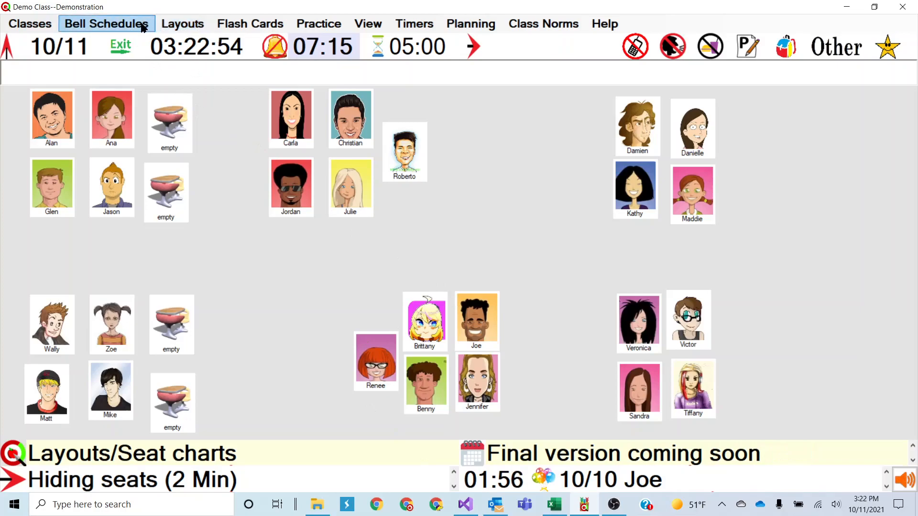
Load the saved Default arrangement in Demo Class.
left_click(182, 24)
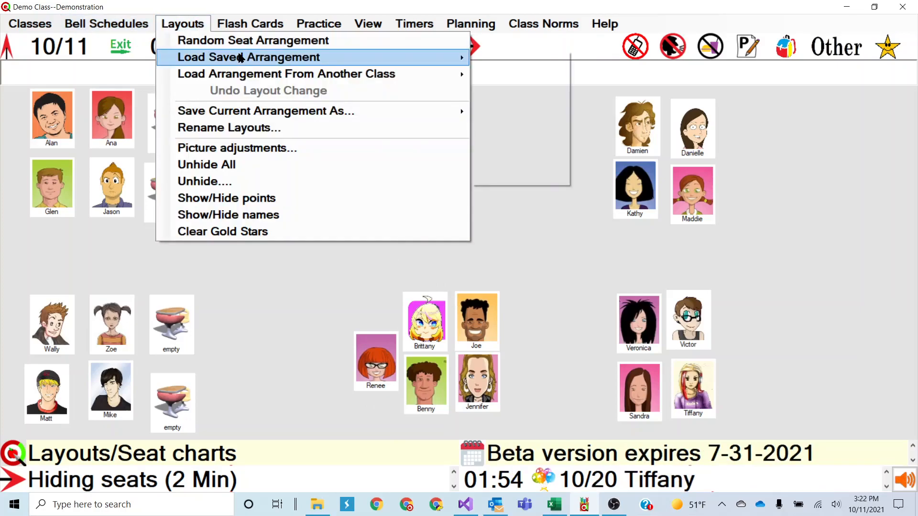
mouse_move(240, 58)
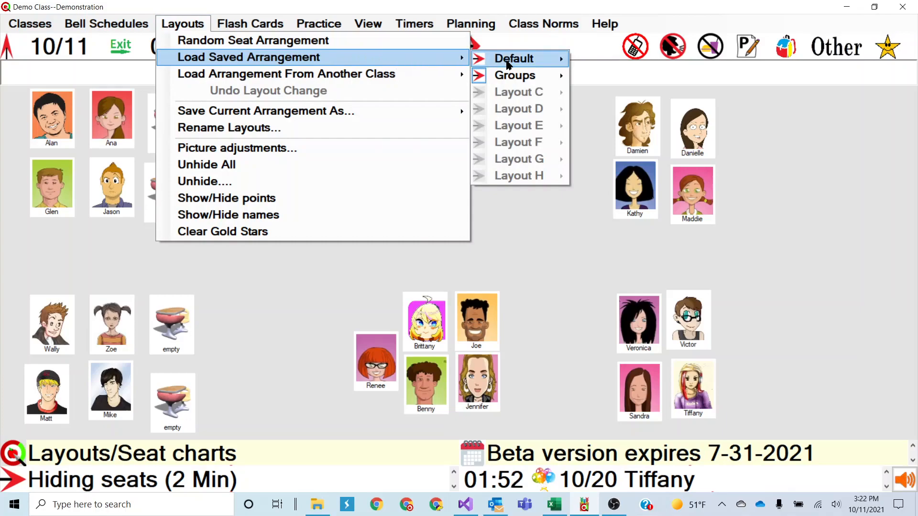
left_click(506, 58)
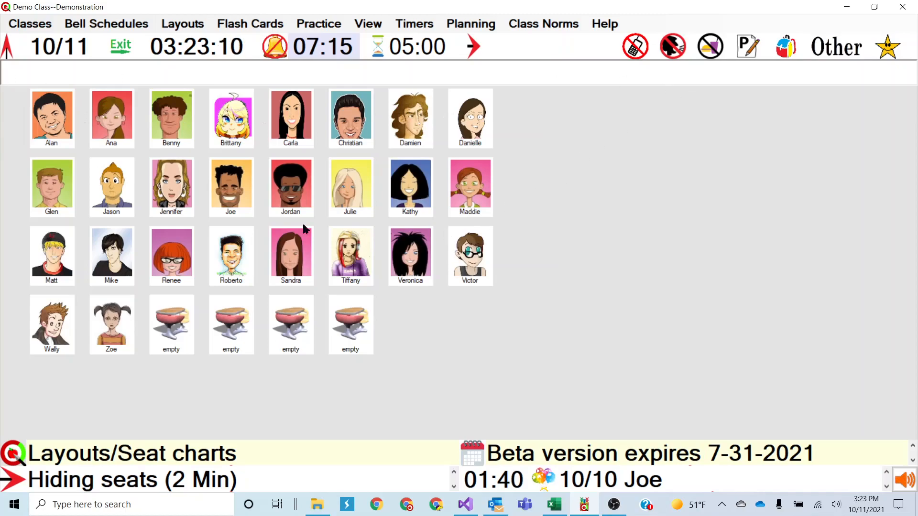
Hide the first, third, fifth and seventh seats in the first row.
right_click(61, 115)
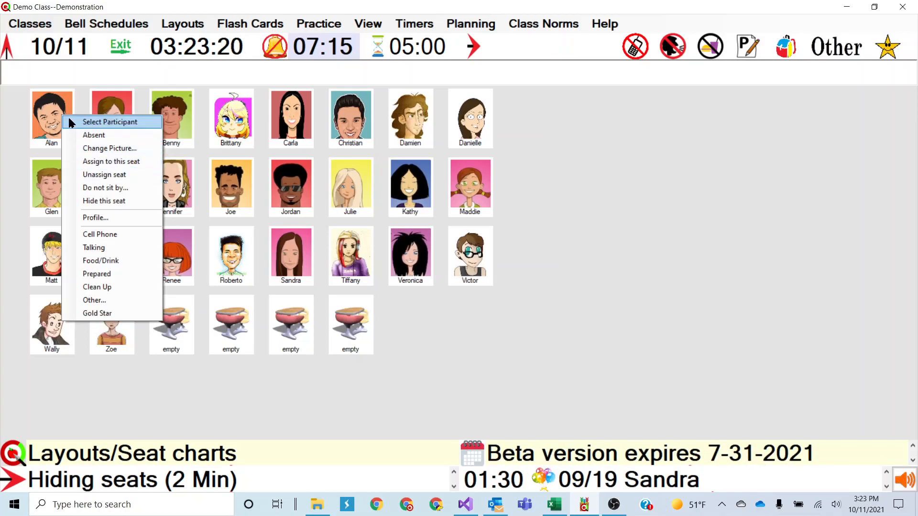
right_click(56, 109)
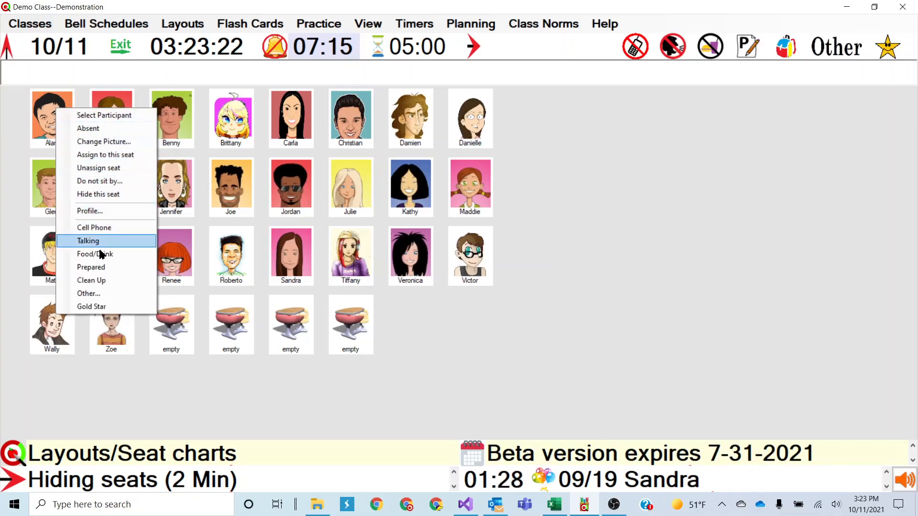
left_click(102, 195)
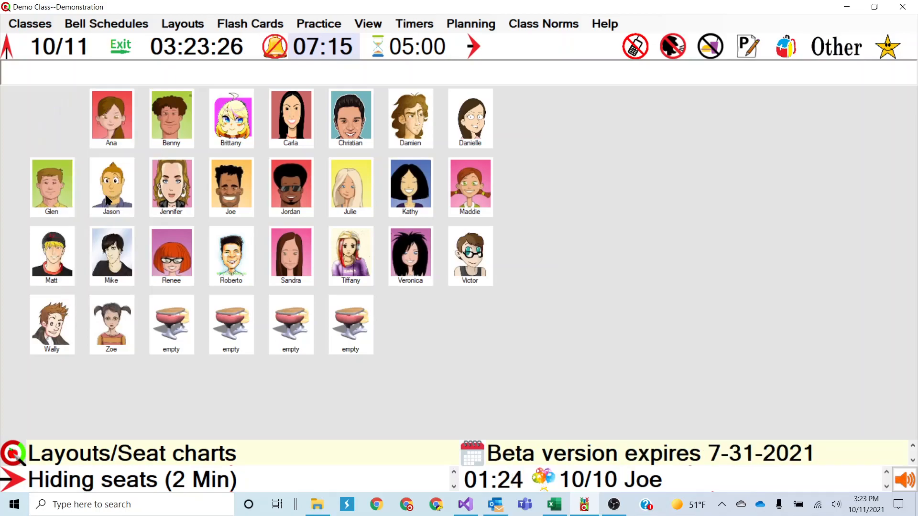
right_click(177, 130)
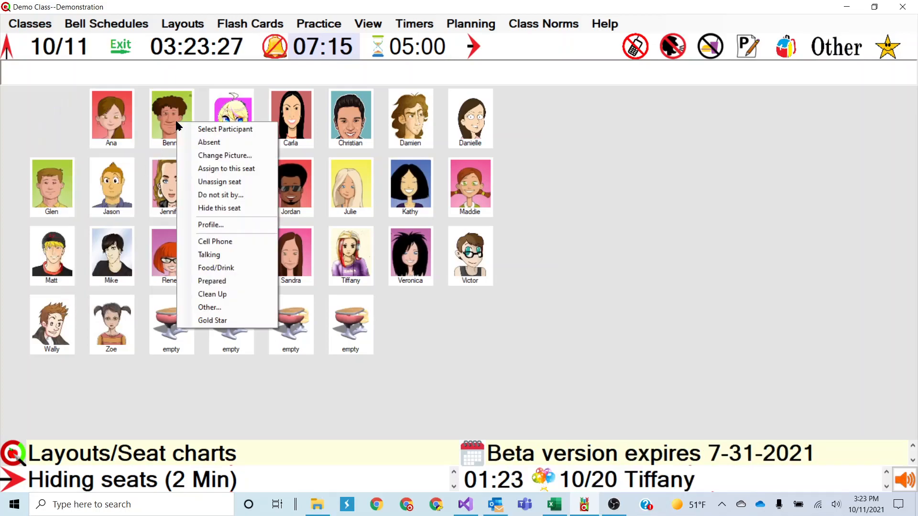
left_click(220, 207)
right_click(288, 121)
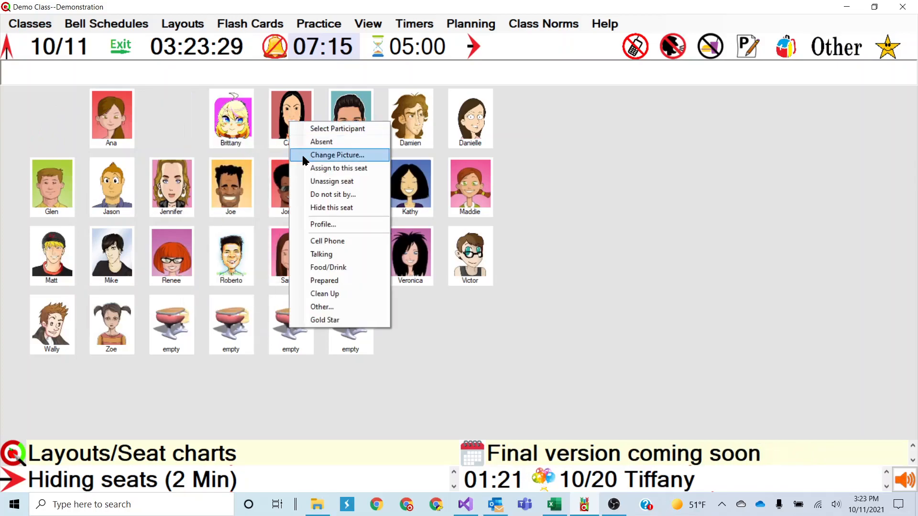
left_click(330, 209)
right_click(411, 123)
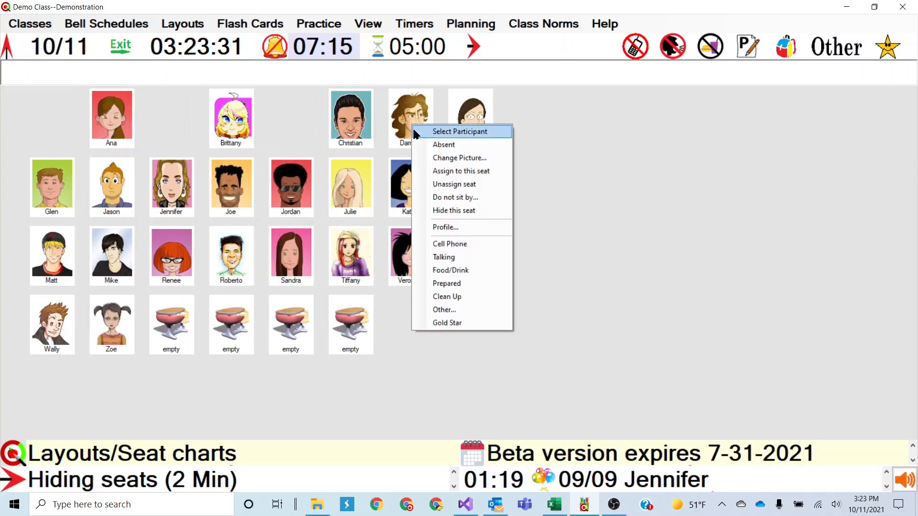
left_click(452, 210)
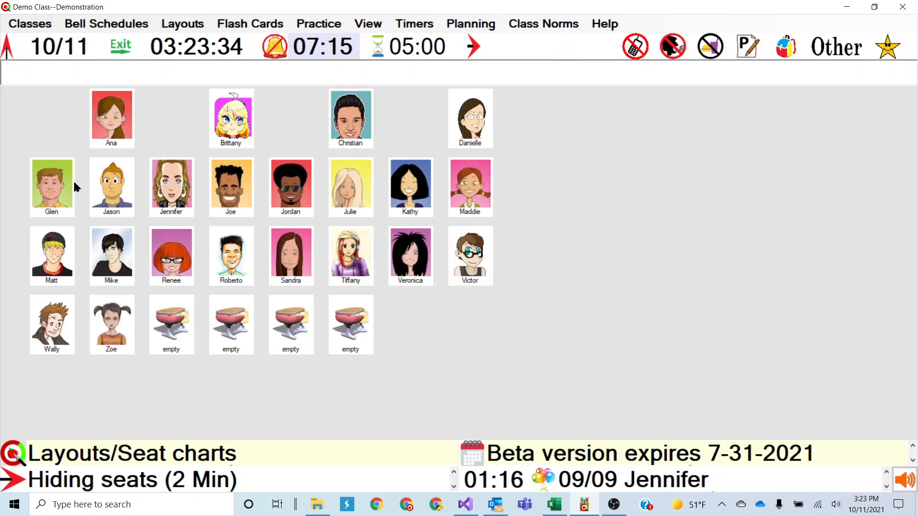
Hide the second, fourth, sixth and eighth seats in the second row.
right_click(101, 187)
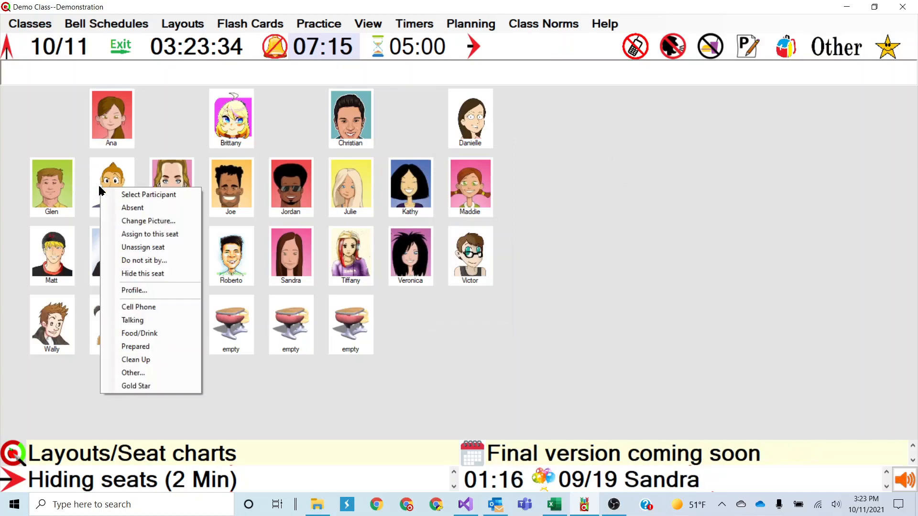
left_click(145, 273)
right_click(241, 188)
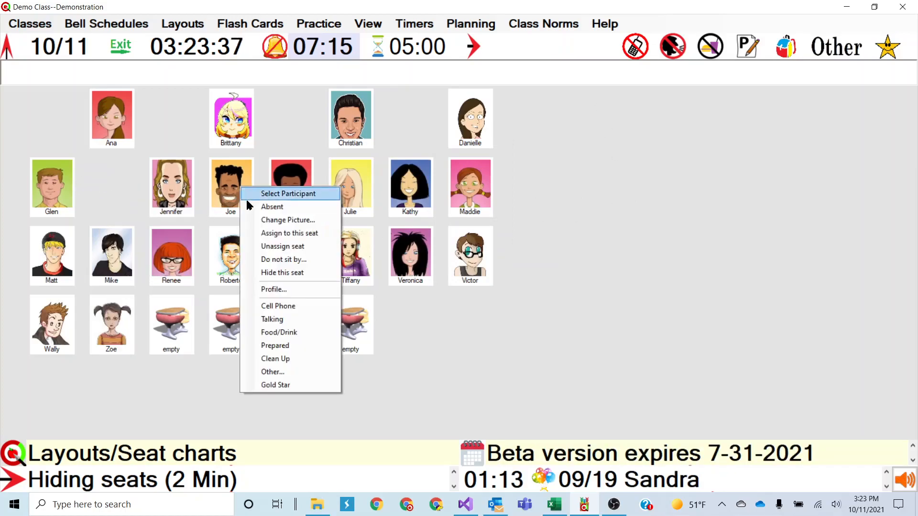
left_click(284, 272)
right_click(350, 195)
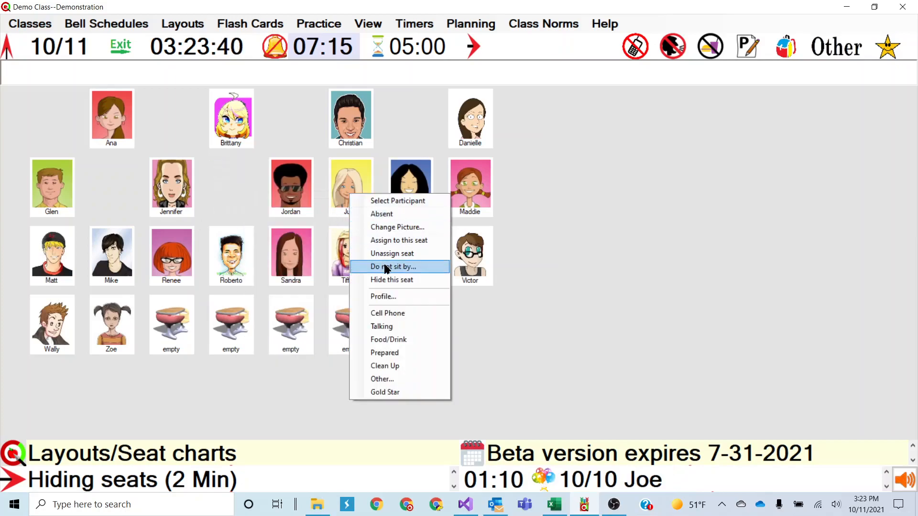
left_click(395, 279)
right_click(476, 191)
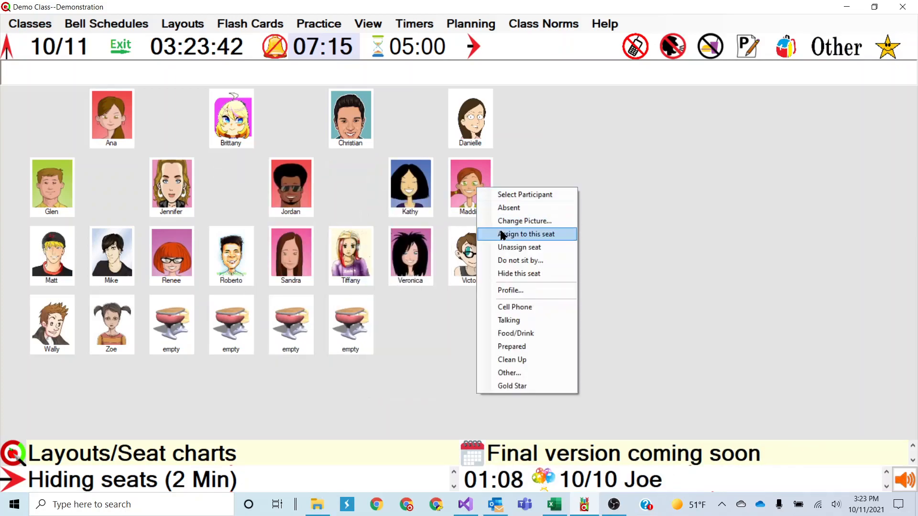
left_click(516, 271)
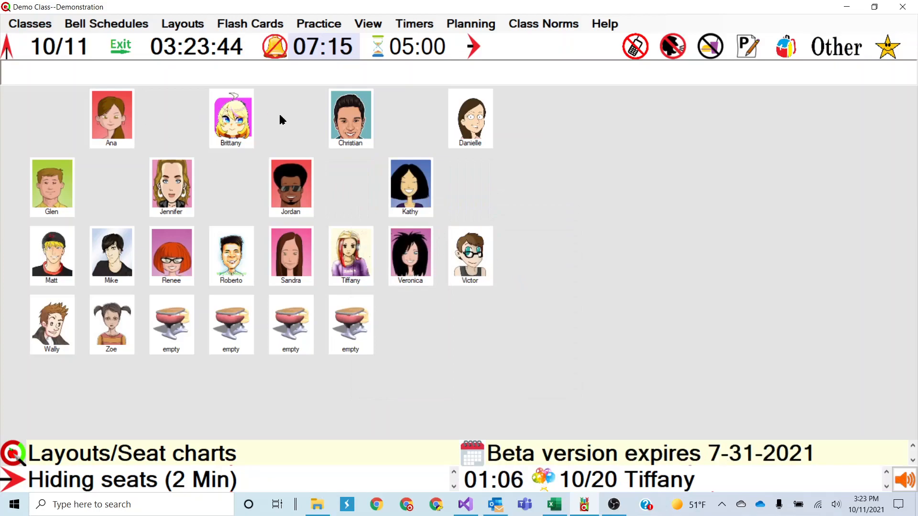
Save the current arrangement to the Layout C slot under the name HybridA.
left_click(189, 24)
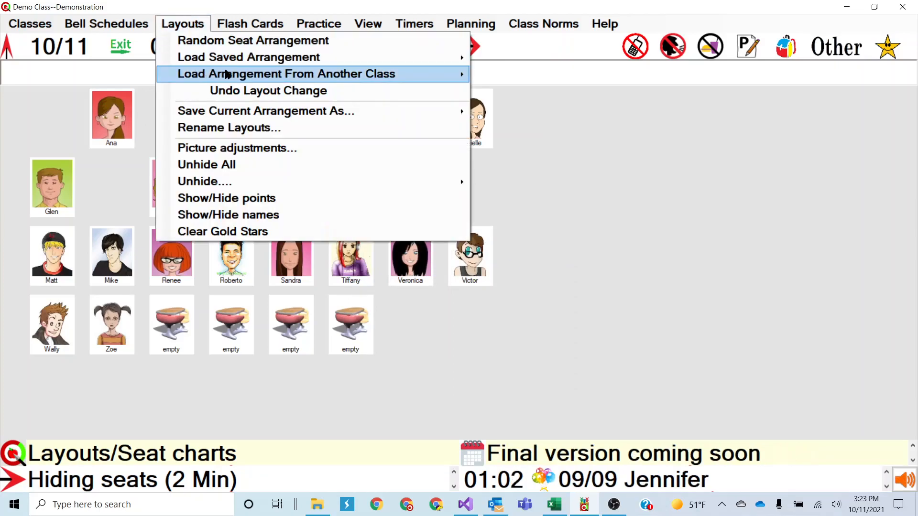
mouse_move(230, 76)
mouse_move(249, 114)
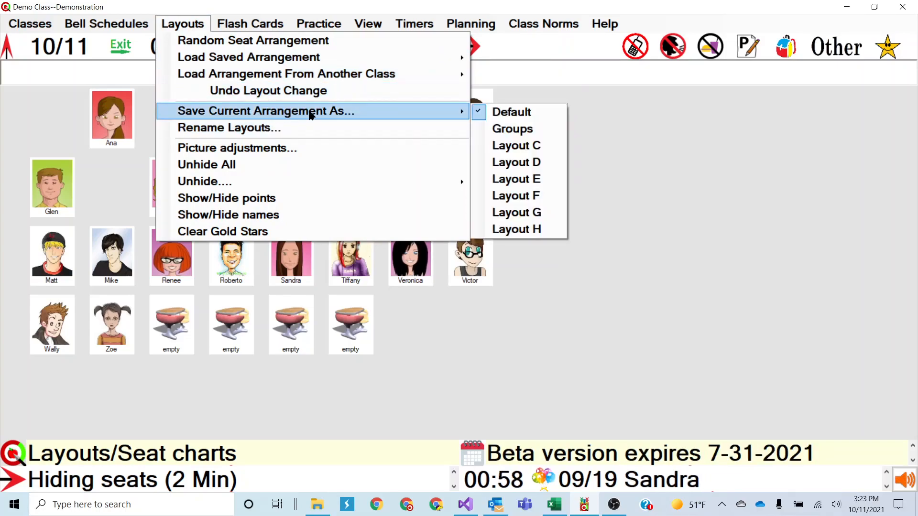
left_click(500, 147)
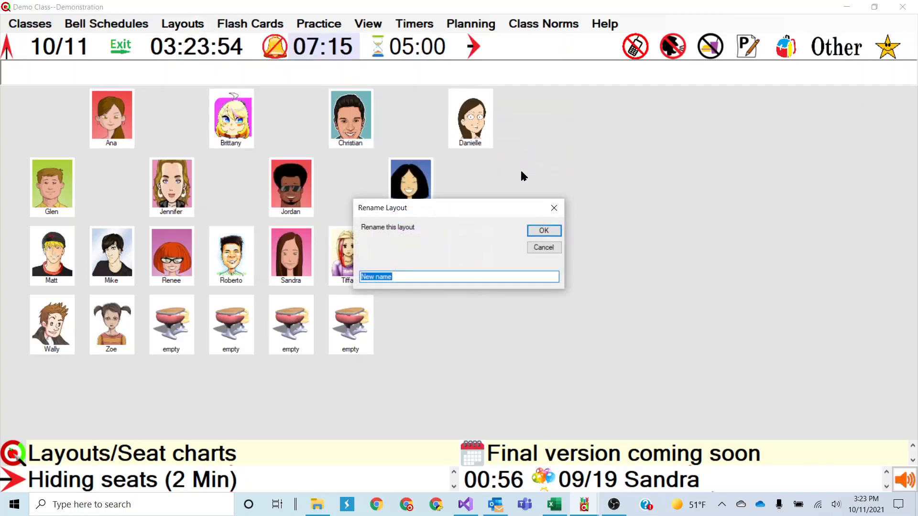
type("Hybrid")
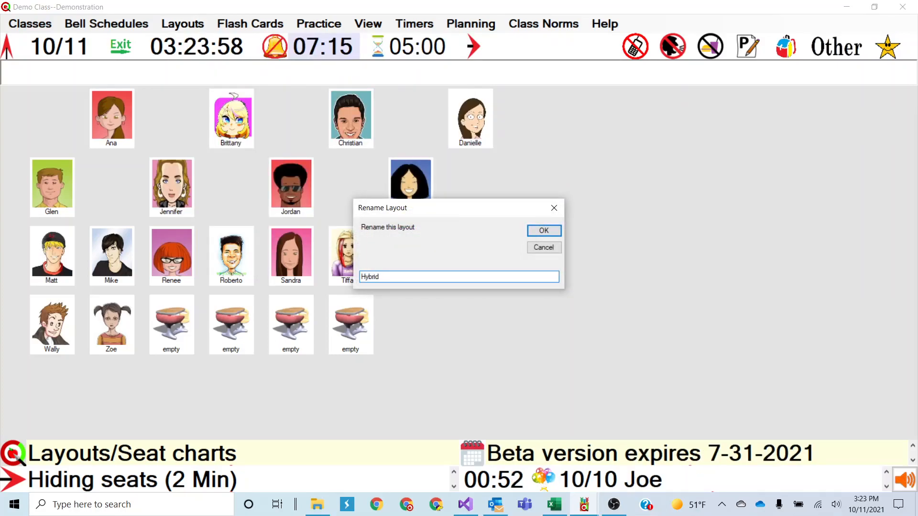
type("A")
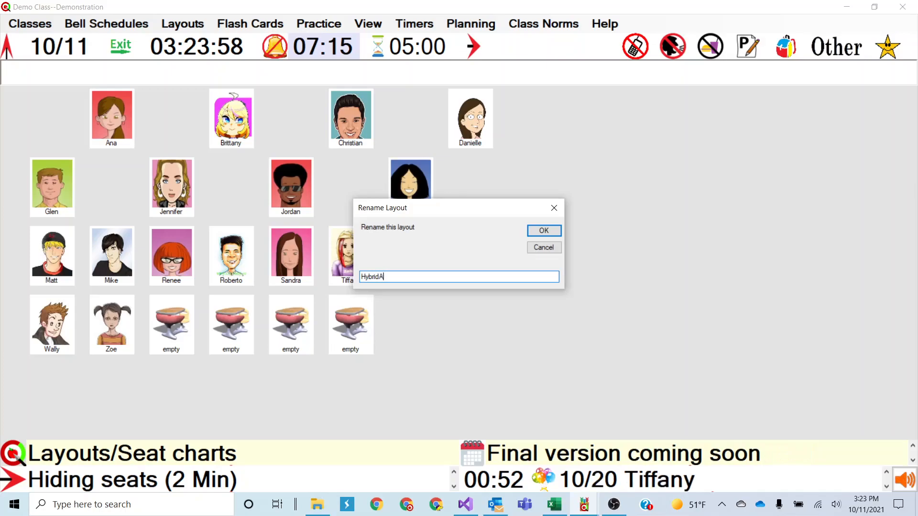
left_click(549, 231)
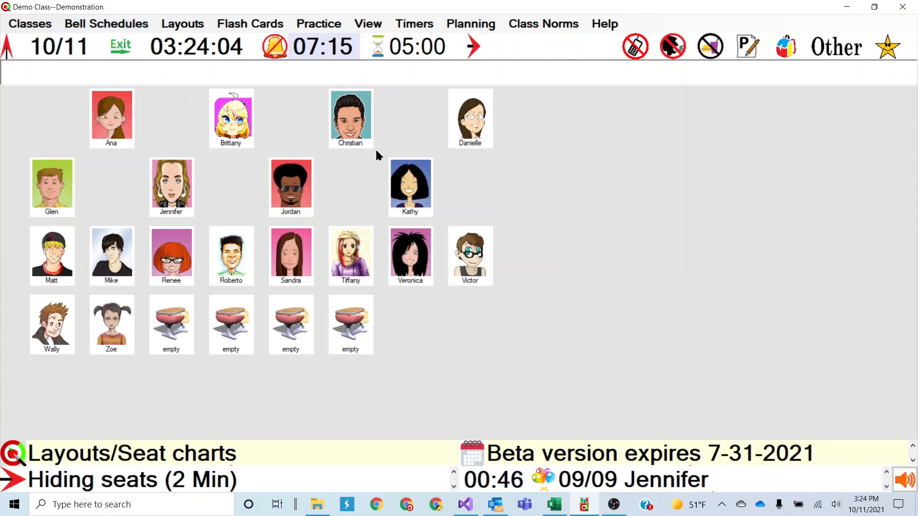
Unhide all hidden seats in Demo Class at once.
left_click(191, 27)
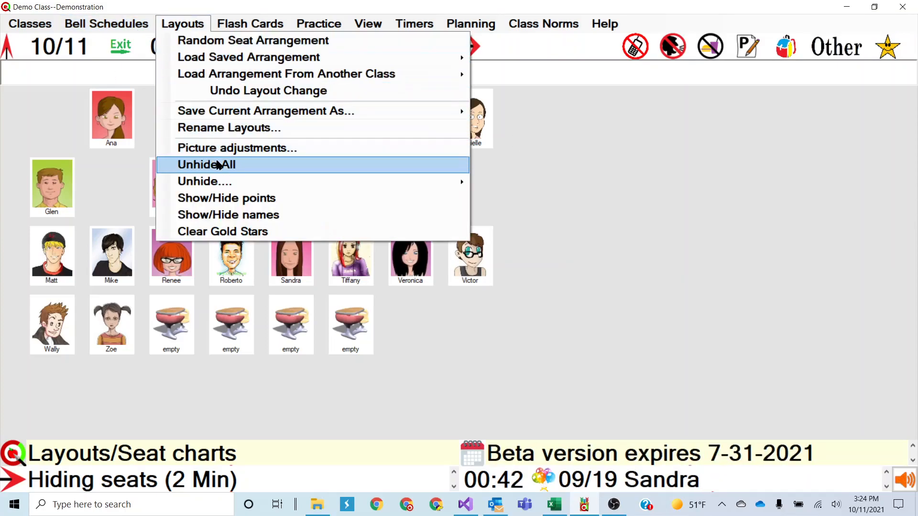
mouse_move(220, 180)
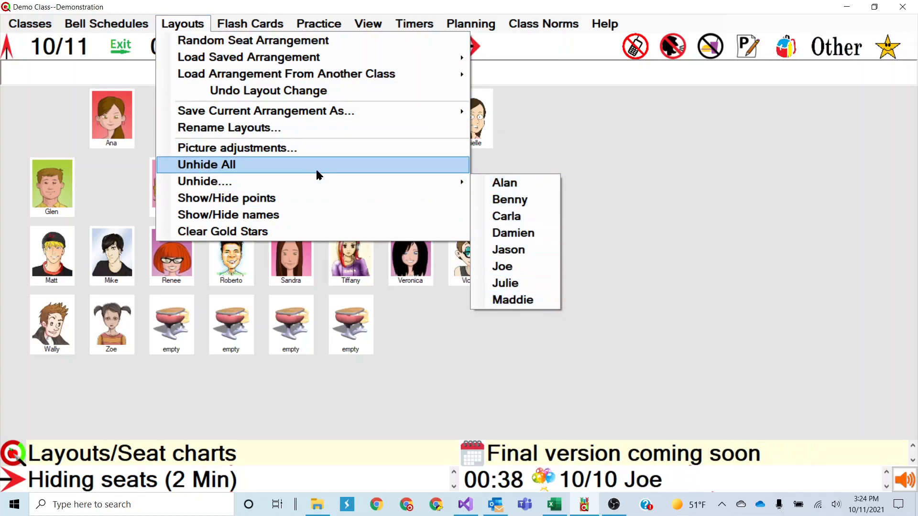
left_click(280, 167)
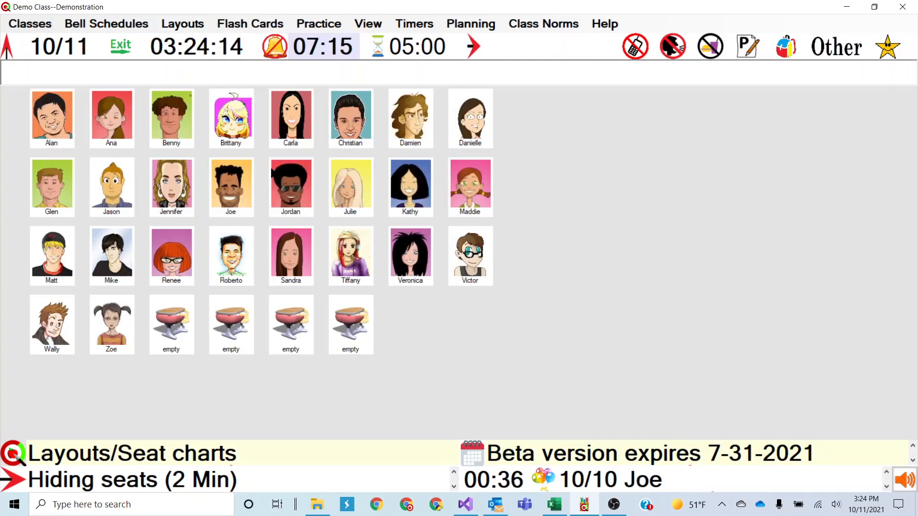
Hide the second, fourth, sixth and eighth seats in the first row.
right_click(123, 128)
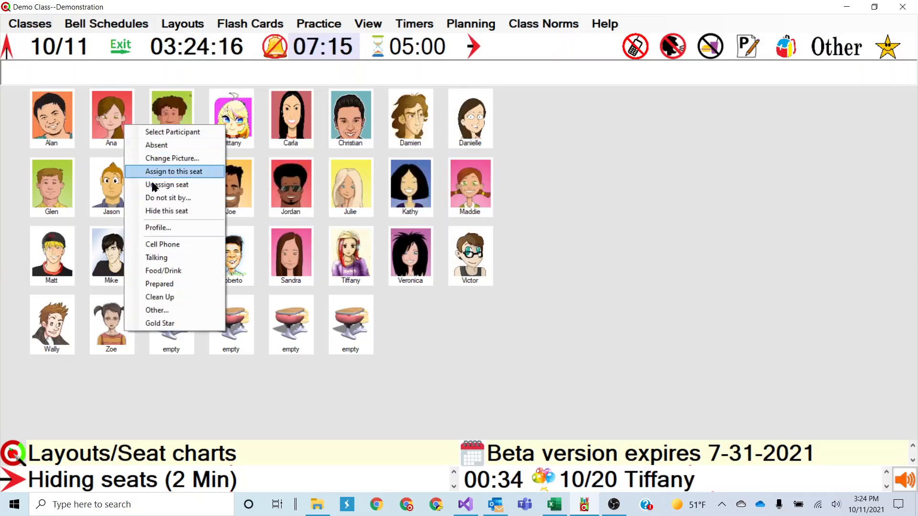
left_click(182, 210)
right_click(227, 128)
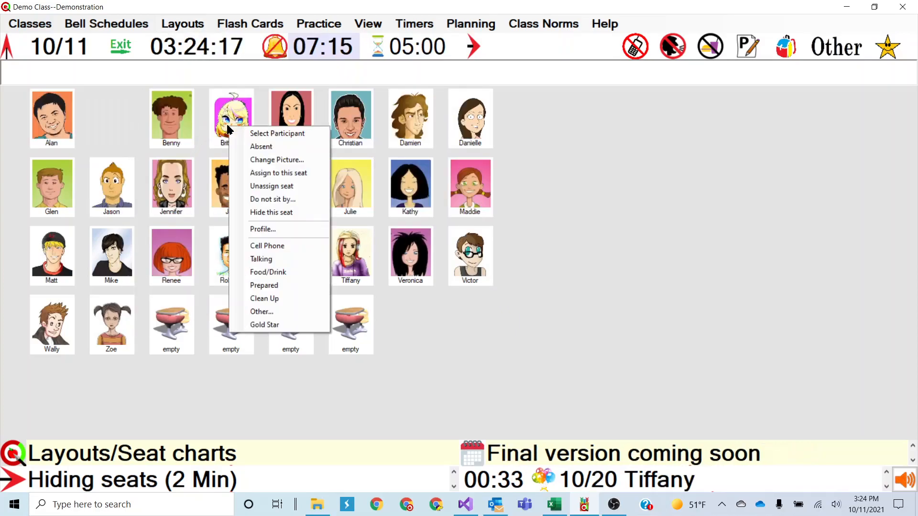
left_click(270, 212)
right_click(349, 126)
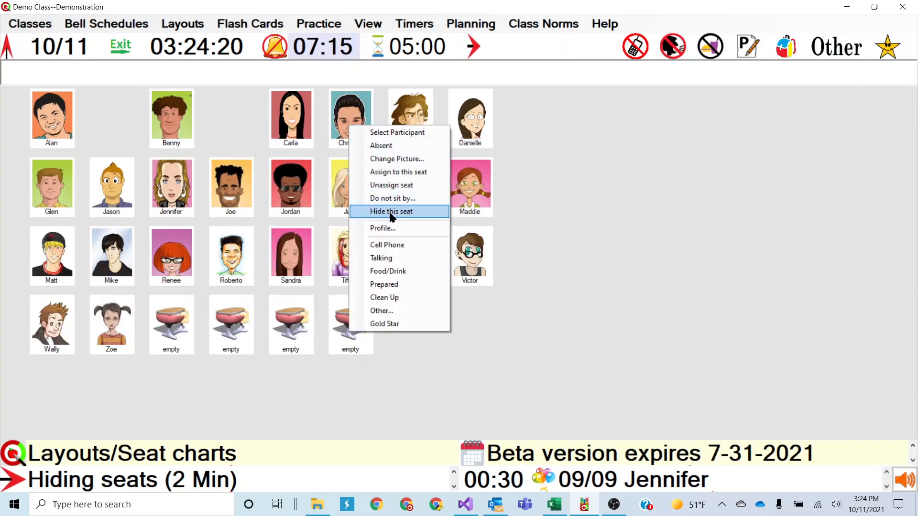
left_click(390, 211)
right_click(466, 129)
left_click(497, 216)
Hide the first, third, fifth and seventh seats in the second row.
right_click(62, 180)
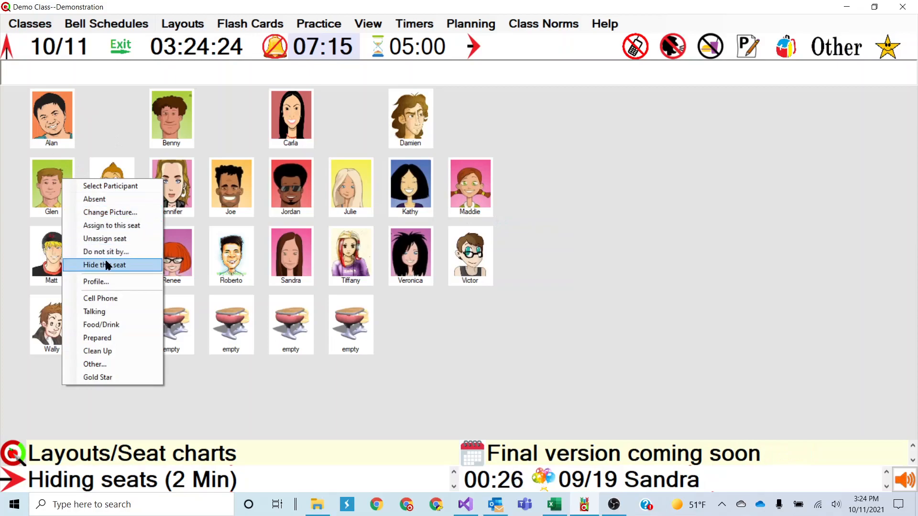
left_click(153, 264)
right_click(174, 189)
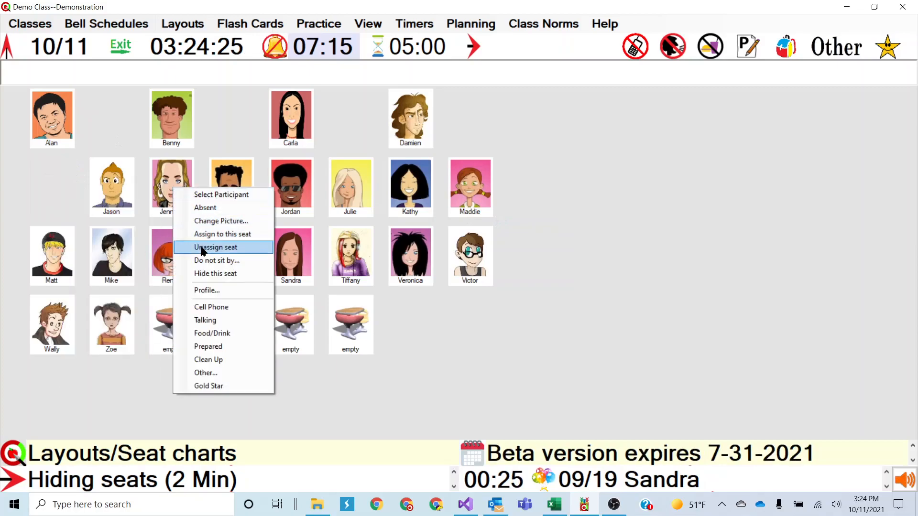
left_click(207, 274)
right_click(279, 188)
left_click(313, 274)
right_click(404, 184)
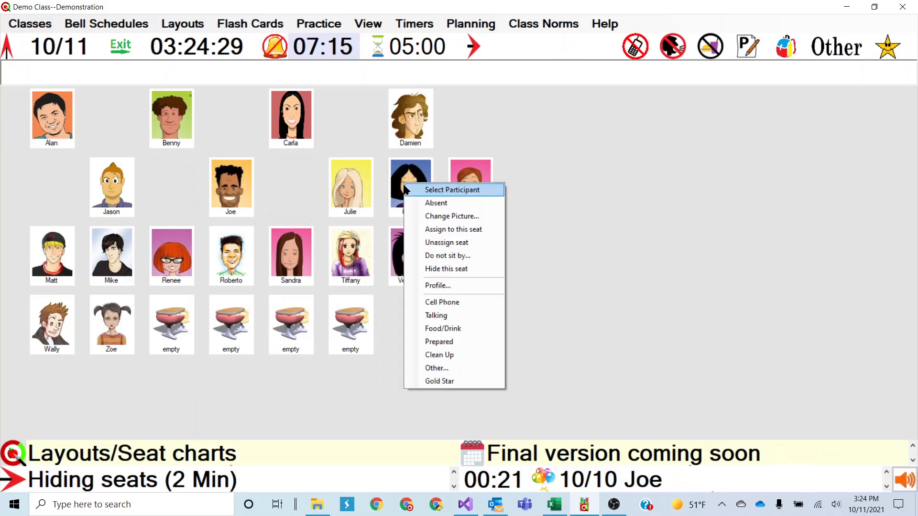
left_click(449, 271)
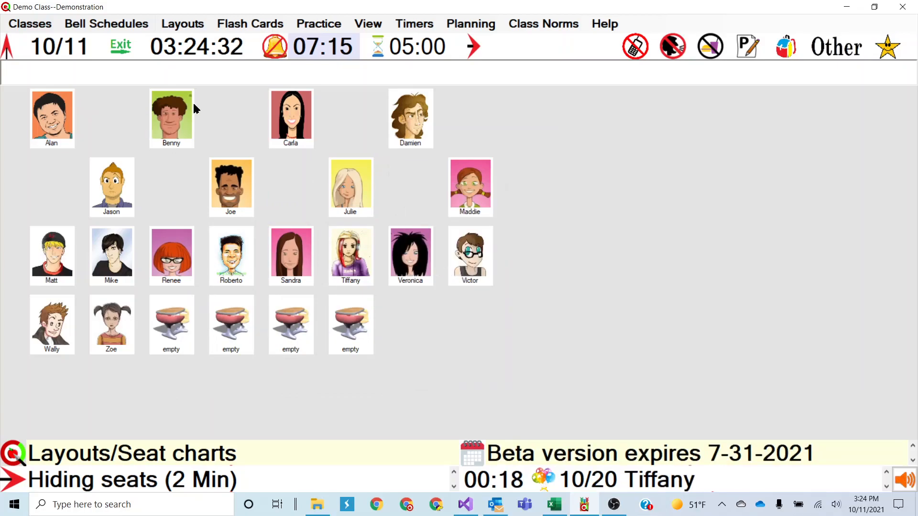
Save the current arrangement to the Layout D slot under the name HybridB.
left_click(180, 24)
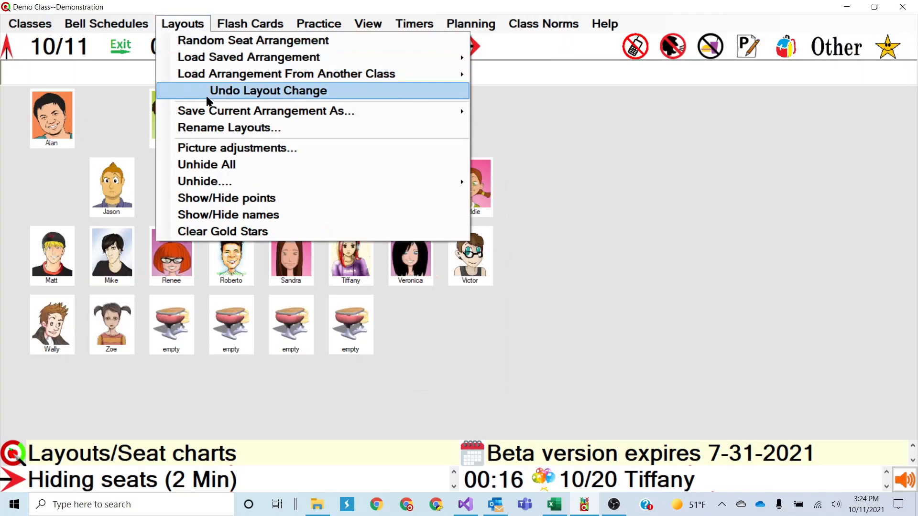
mouse_move(213, 77)
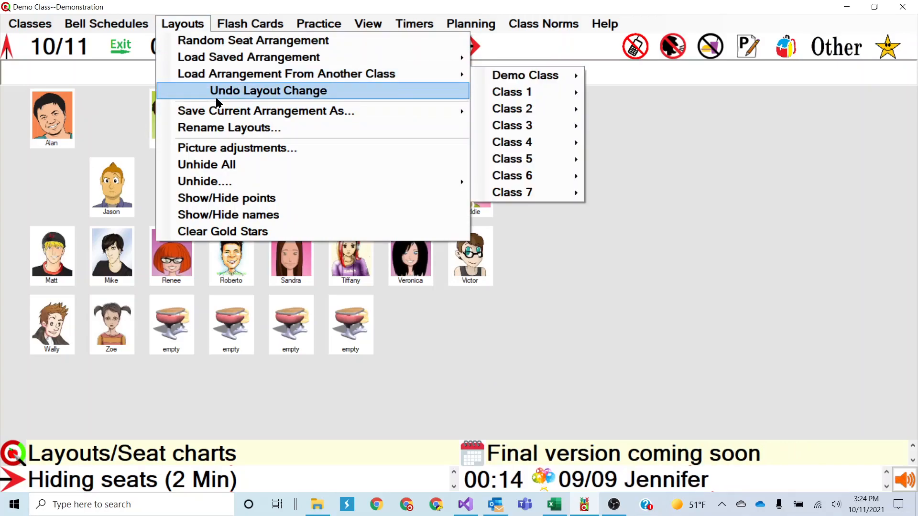
mouse_move(227, 114)
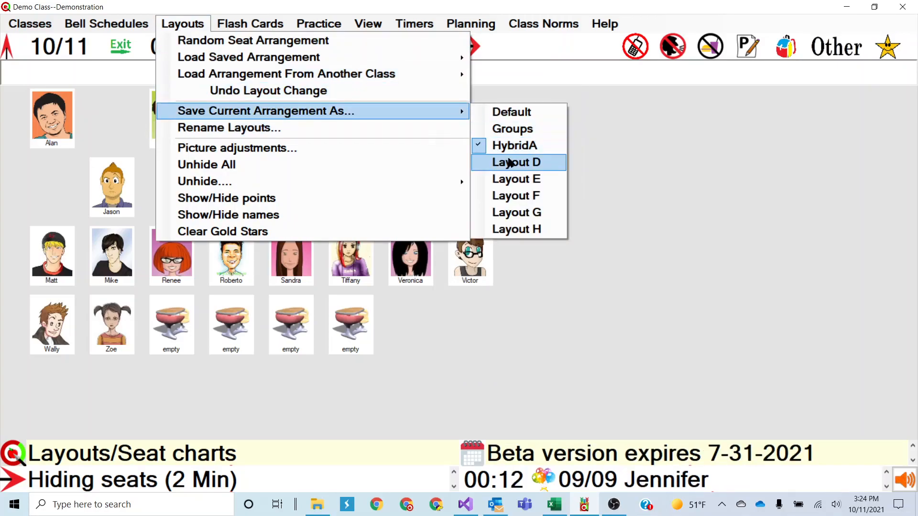
left_click(514, 161)
type("HybridB")
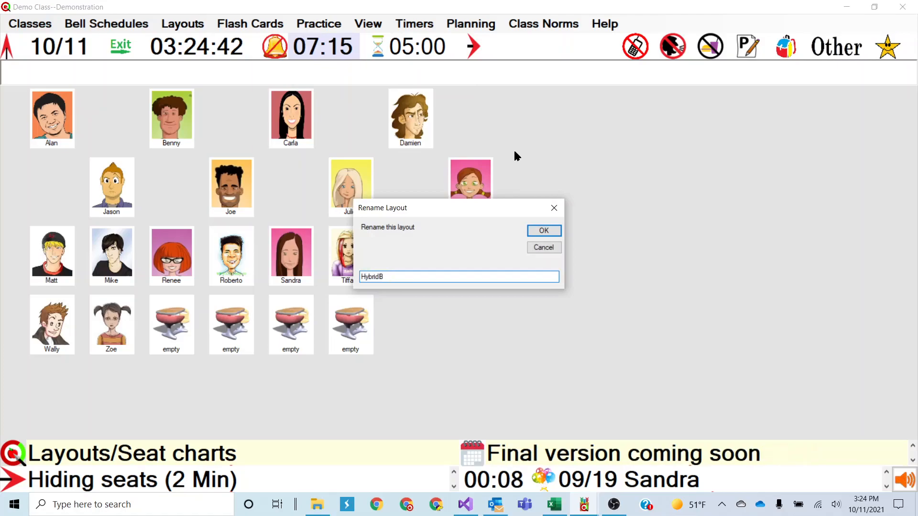
left_click(544, 230)
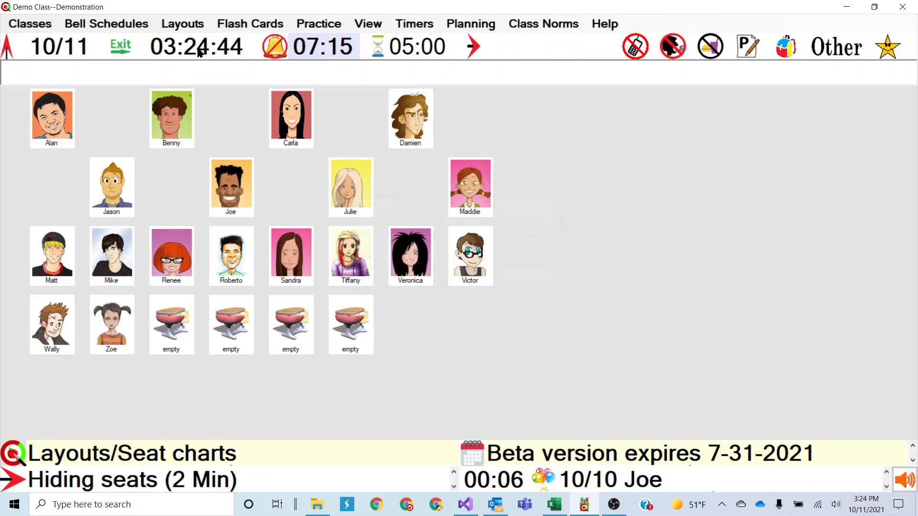
Load the saved HybridA arrangement and switch to the saved HybridB arrangement.
left_click(188, 26)
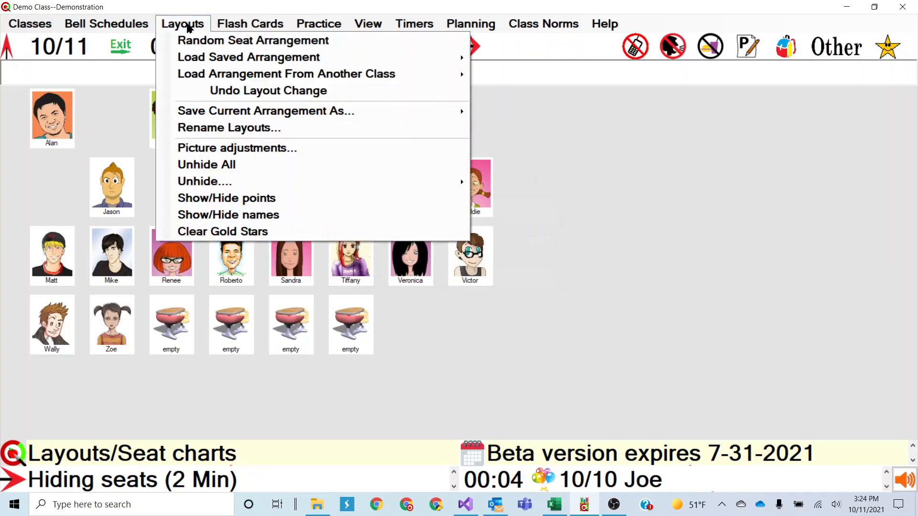
mouse_move(207, 74)
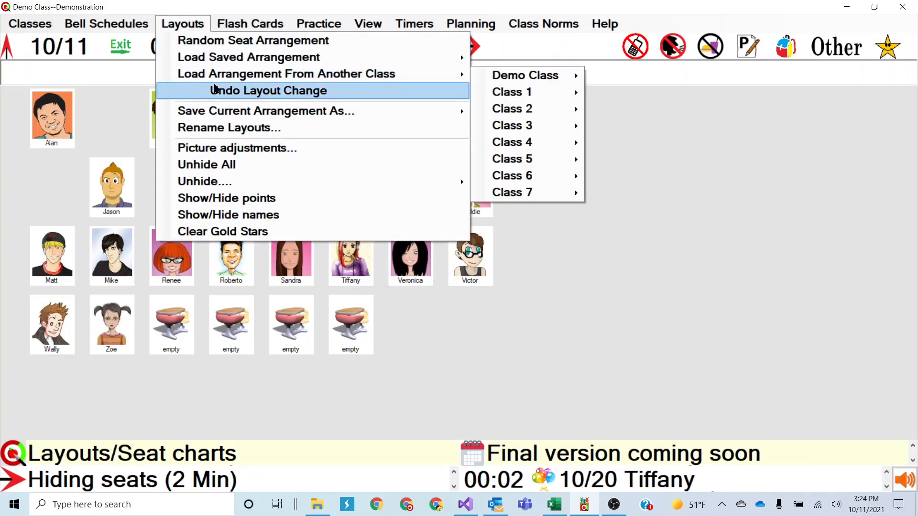
mouse_move(287, 60)
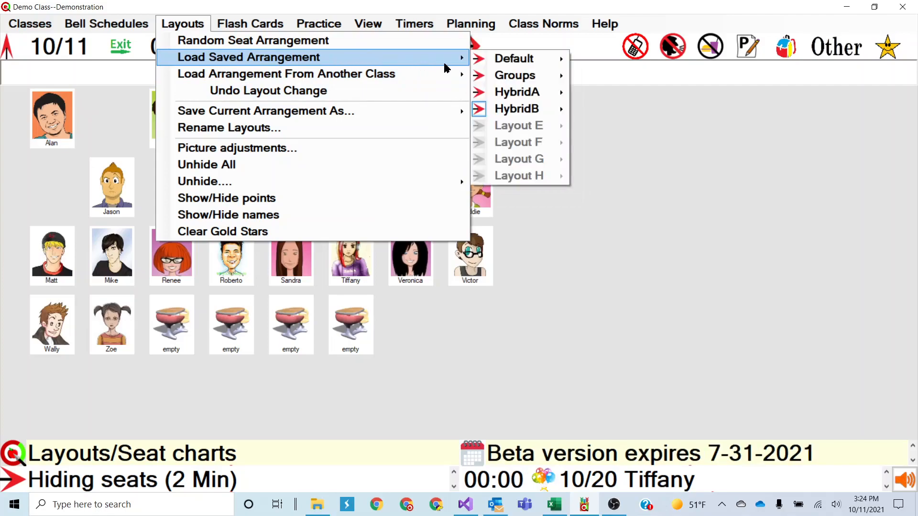
left_click(525, 91)
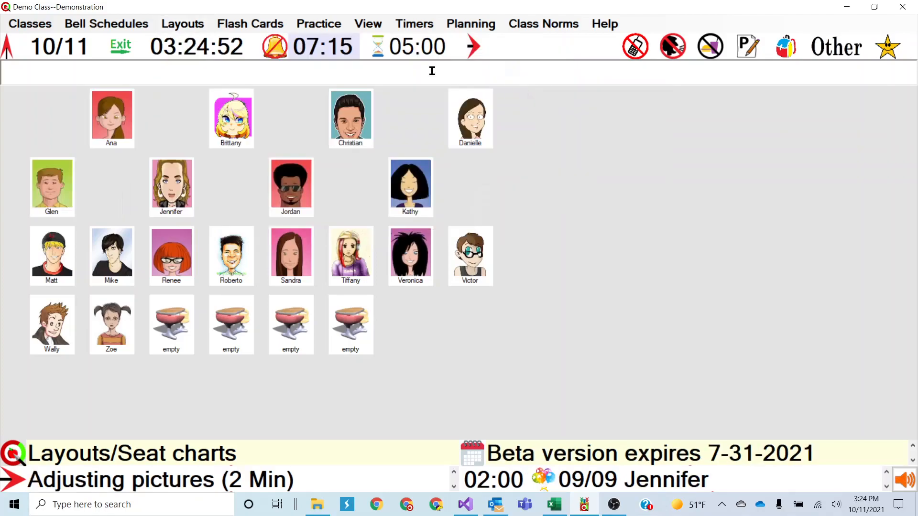
left_click(193, 25)
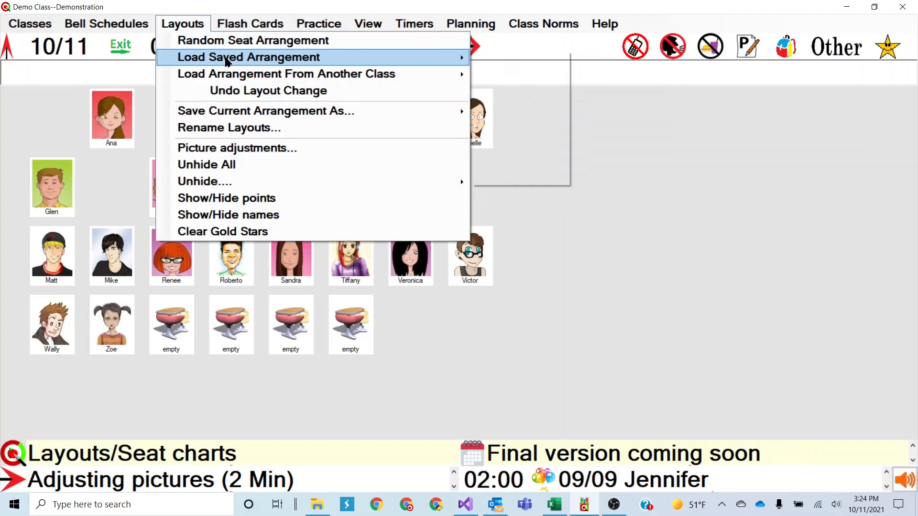
mouse_move(225, 60)
left_click(531, 108)
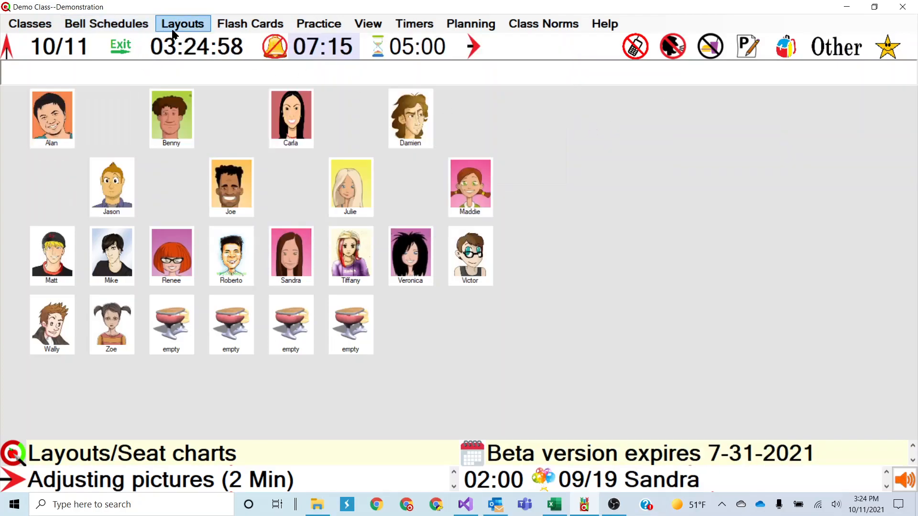
Load the saved Default arrangement in place of the hybrid layout.
left_click(182, 24)
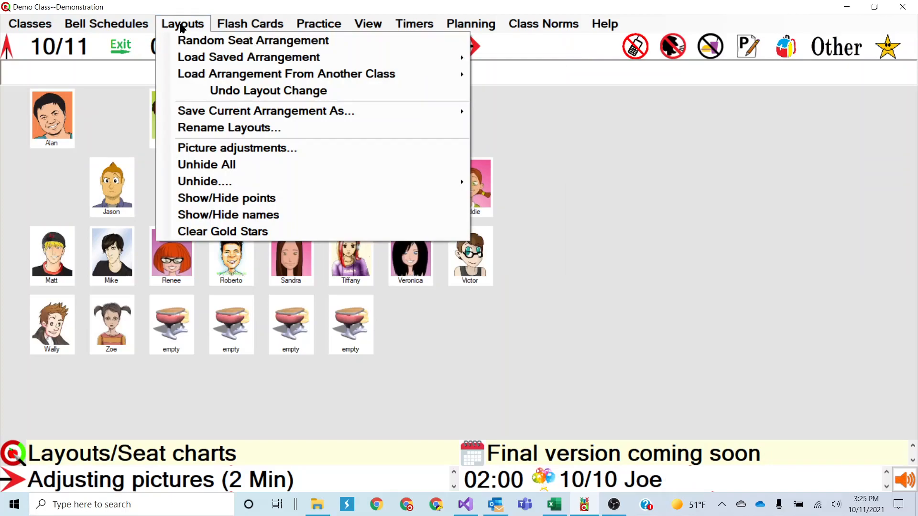
mouse_move(214, 76)
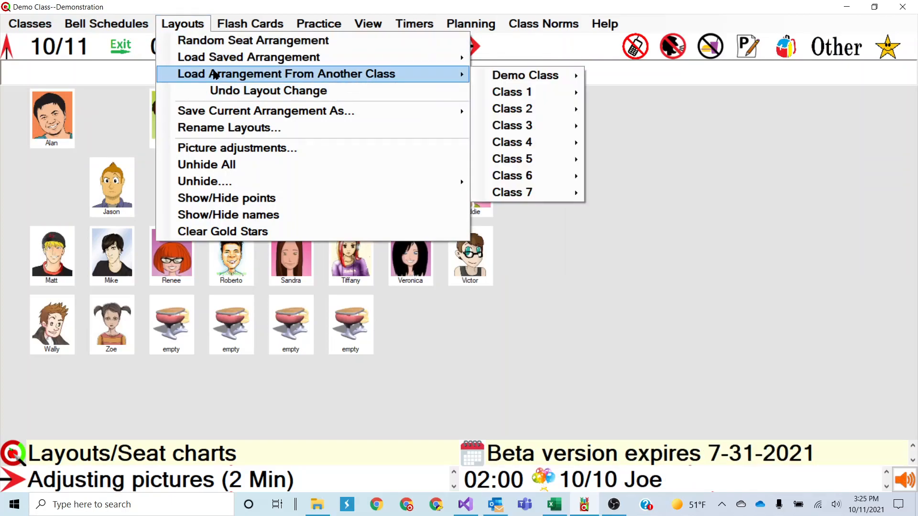
mouse_move(390, 63)
left_click(516, 64)
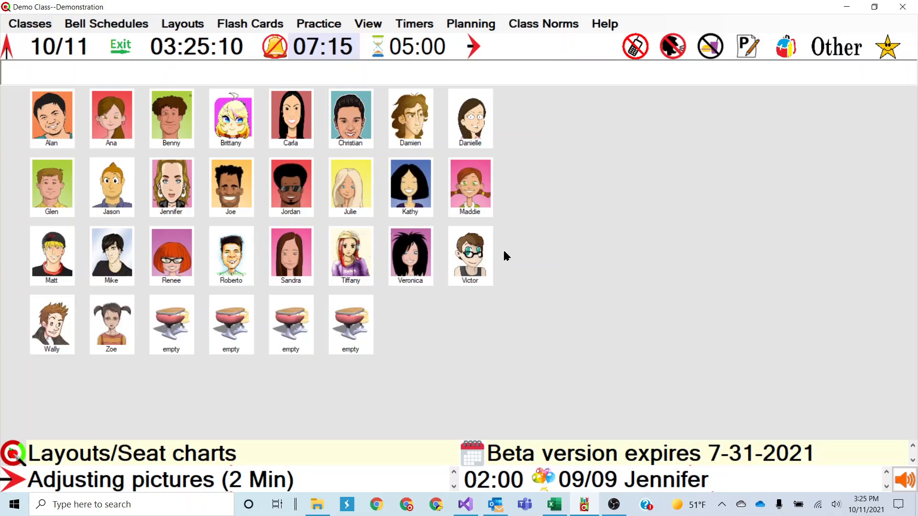
Pick a random student from the class and dismiss the enlarged student picture.
left_click(476, 48)
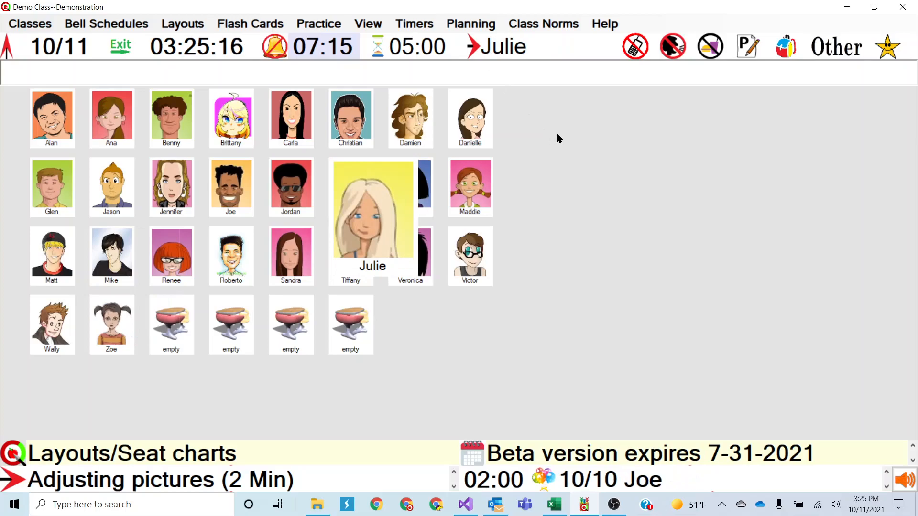
left_click(405, 196)
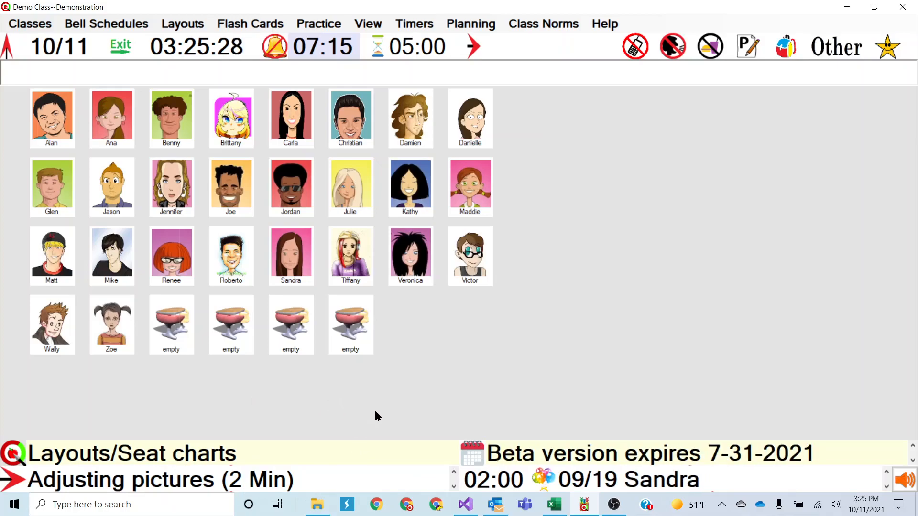
Advance the agenda to "Random seats and seat restrictions" and start its 2-minute countdown.
left_click(167, 483)
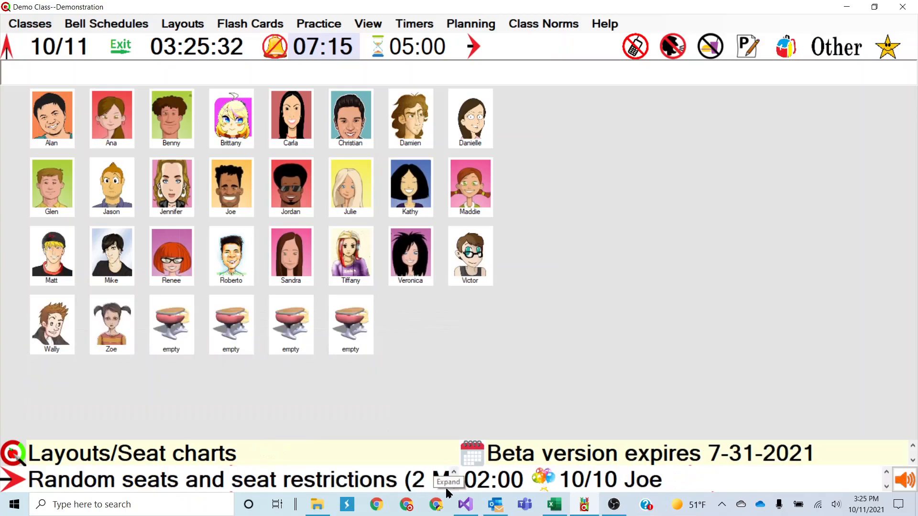
left_click(490, 488)
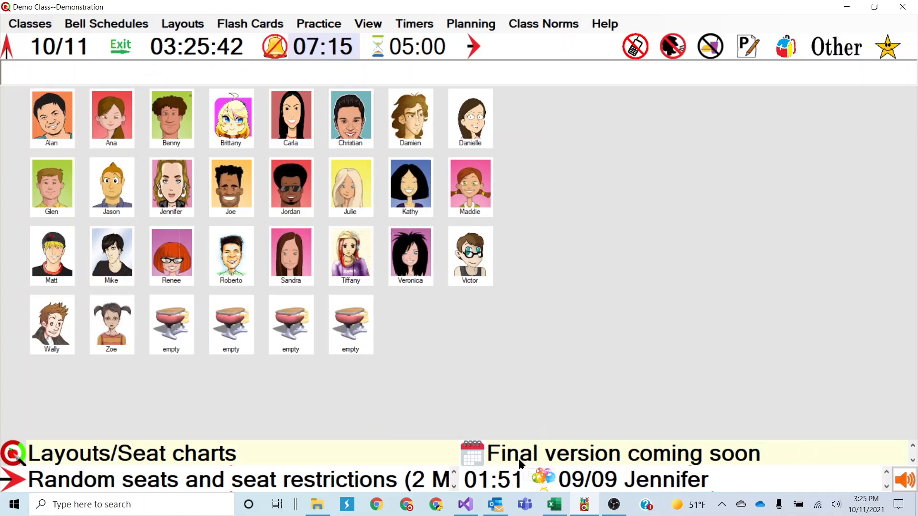
left_click(274, 481)
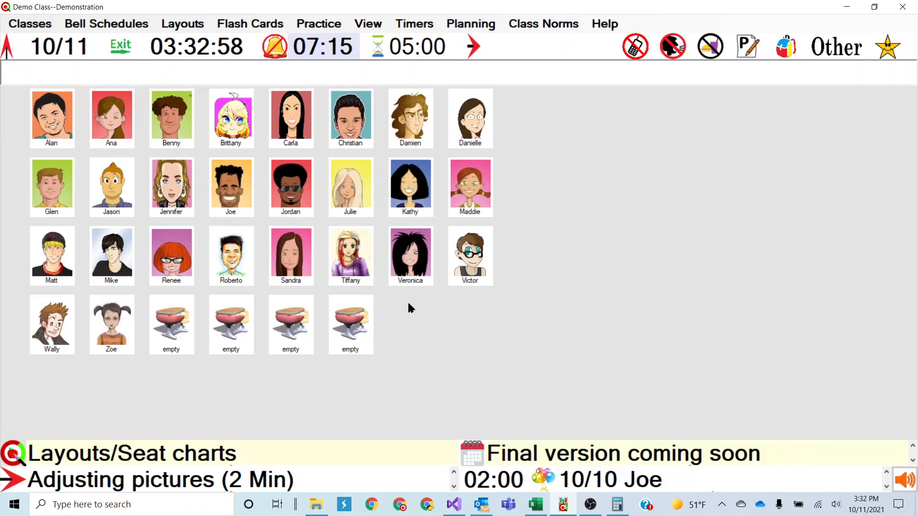
Open the picture adjustments for the class and narrow the picture ratio to 56%.
left_click(183, 24)
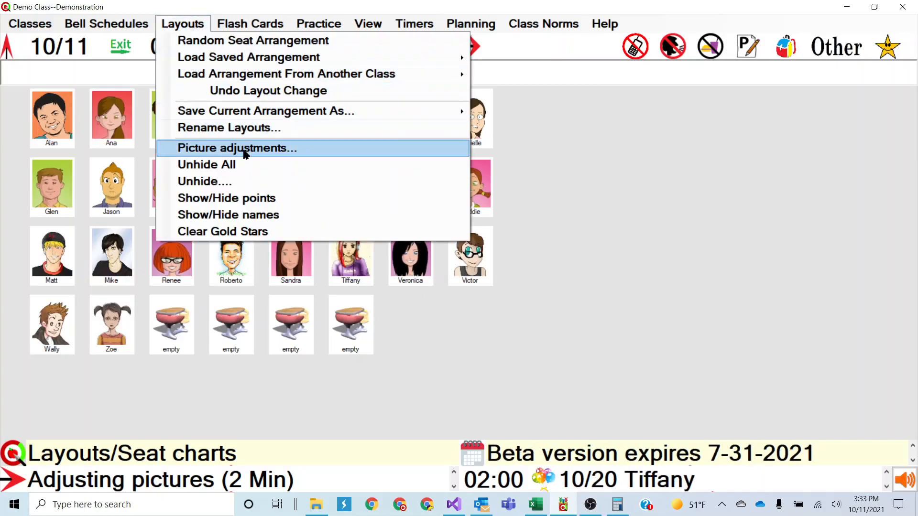
left_click(245, 153)
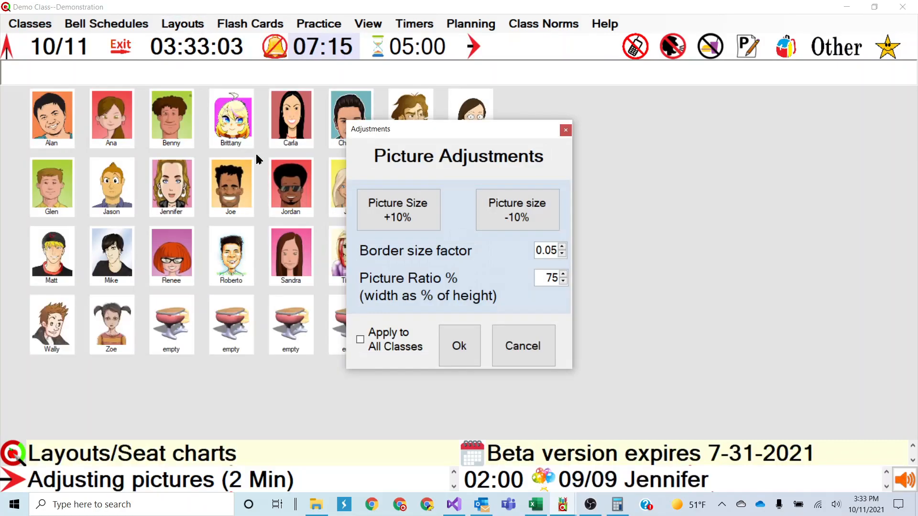
left_click(563, 281)
left_click(563, 282)
left_click(563, 281)
left_click(563, 281)
left_click(563, 281)
left_click(563, 281)
left_click(562, 282)
left_click(563, 282)
left_click(562, 282)
left_click(563, 282)
left_click(563, 282)
left_click(562, 282)
left_click(562, 282)
left_click(562, 281)
left_click(562, 281)
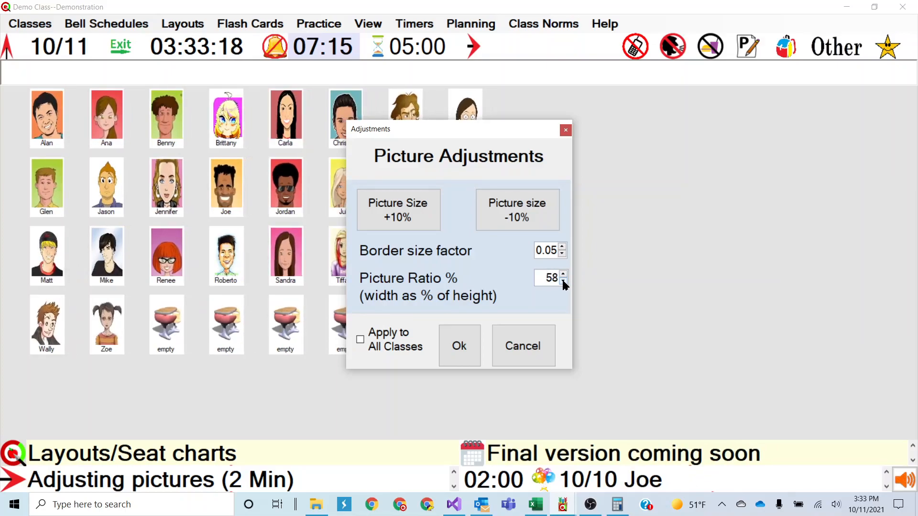
left_click(563, 281)
left_click(563, 282)
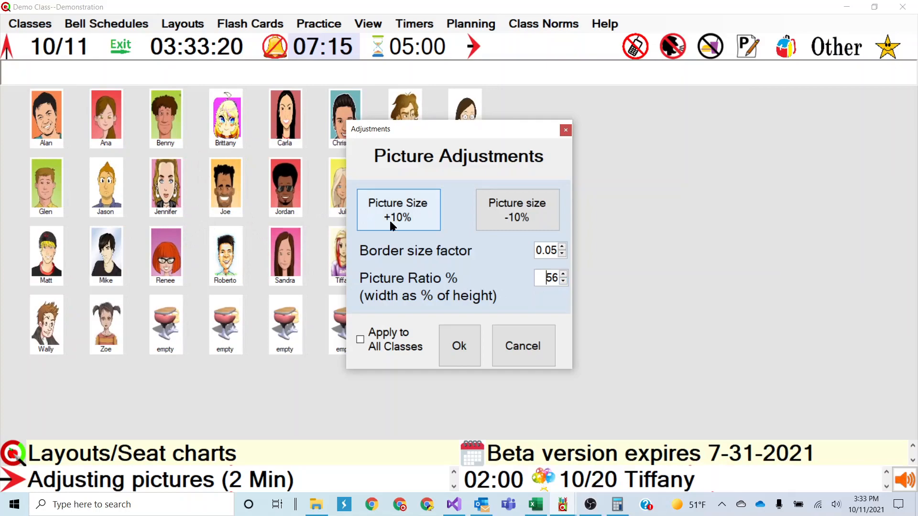
Widen the student pictures by raising the picture ratio to 94%.
left_click(564, 275)
left_click(564, 275)
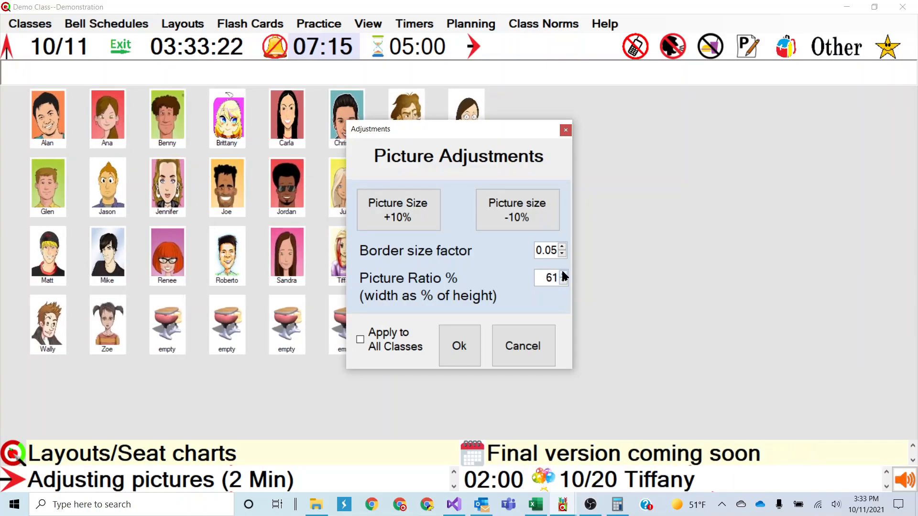
left_click(564, 274)
left_click(565, 275)
left_click(564, 275)
left_click(564, 275)
left_click(564, 275)
left_click(565, 275)
left_click(564, 275)
left_click(564, 275)
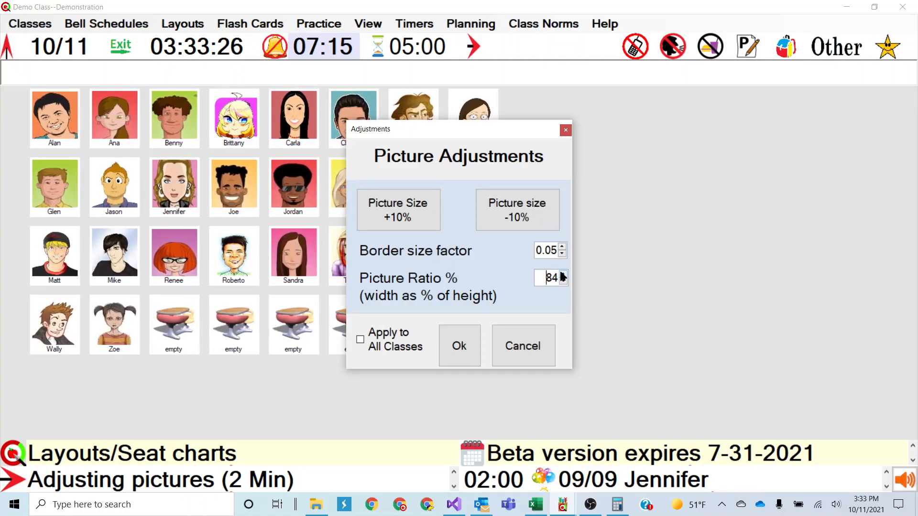
left_click(564, 275)
left_click(564, 275)
left_click(564, 275)
left_click(564, 275)
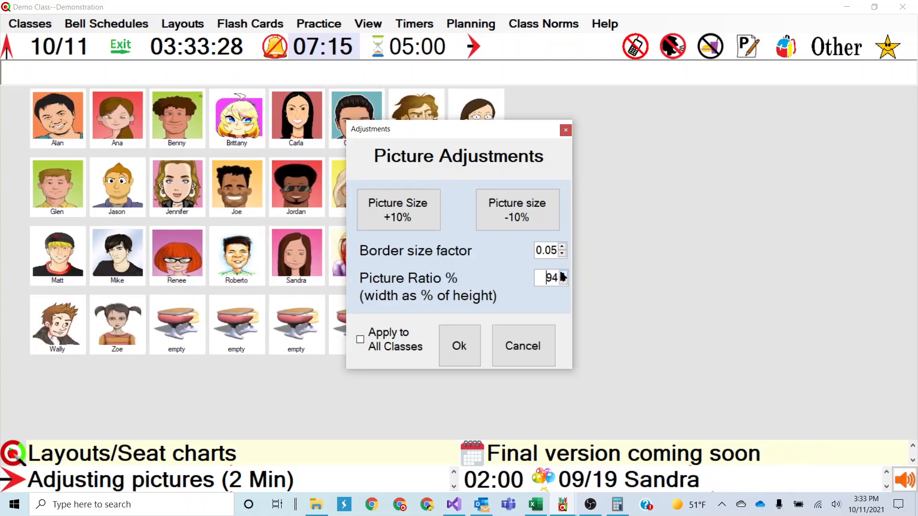
Set the picture ratio to 75% and accept the picture adjustments for this class.
left_click(563, 281)
left_click(563, 281)
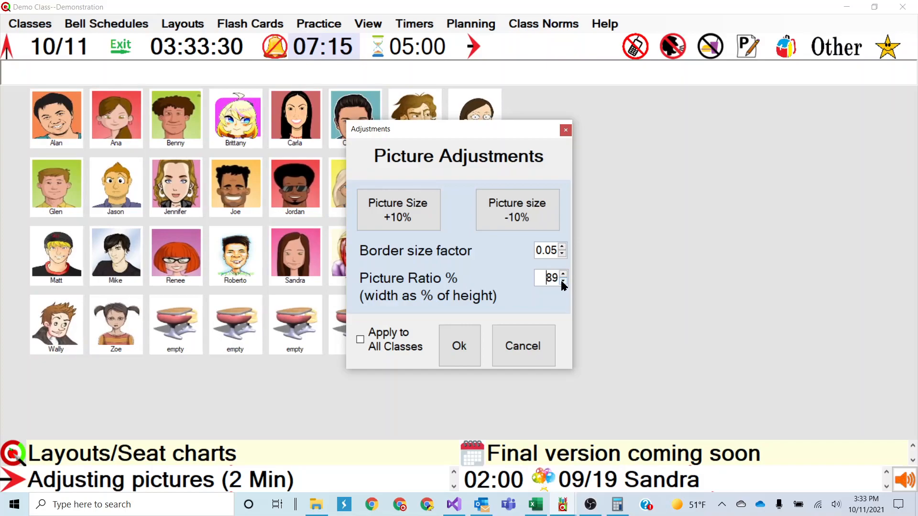
left_click(563, 281)
left_click(563, 281)
left_click(563, 281)
left_click(564, 281)
left_click(563, 281)
left_click(563, 282)
left_click(563, 282)
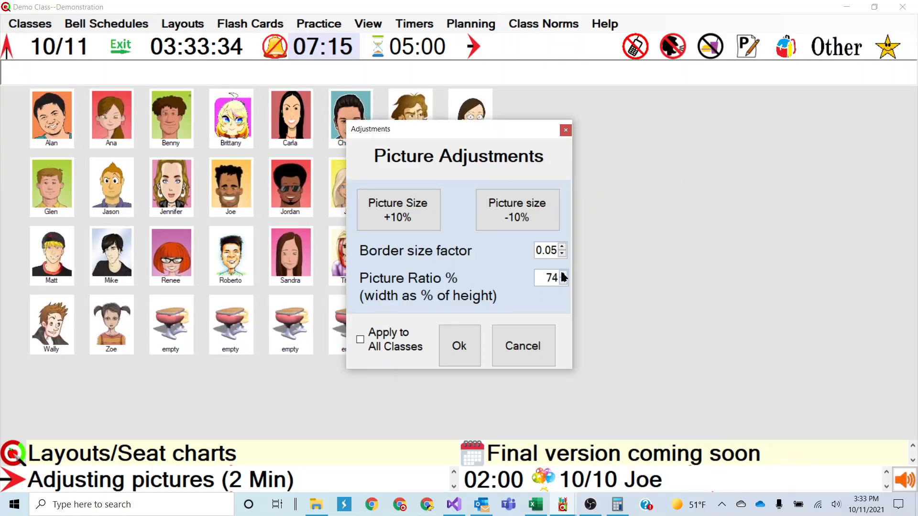
left_click(564, 275)
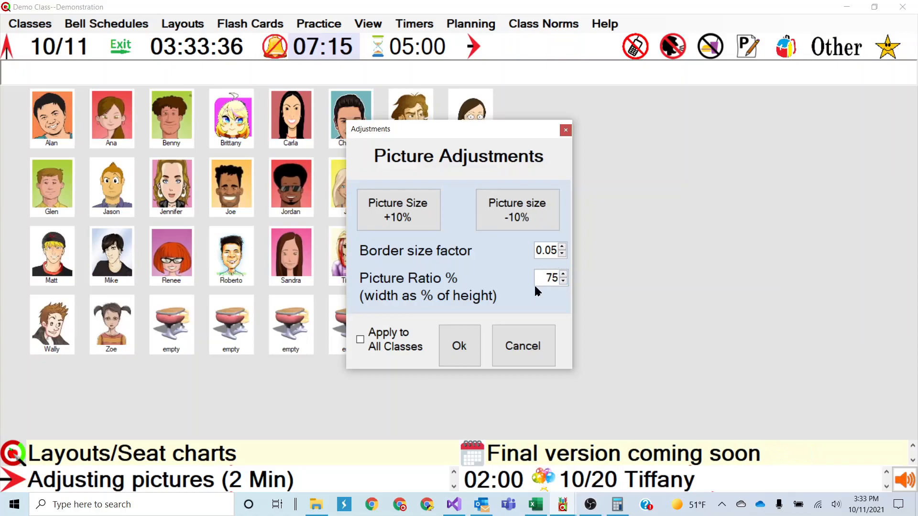
left_click(466, 344)
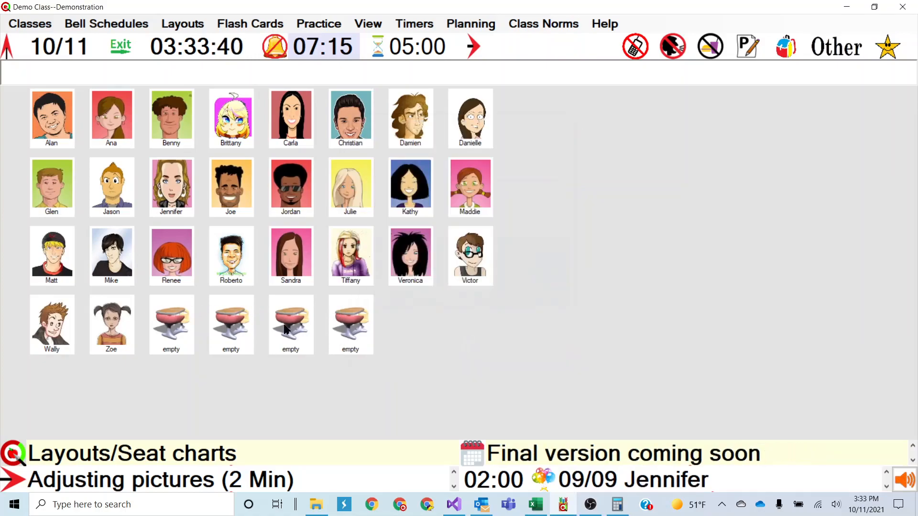
Start changing the picture of the last empty seat in the fourth row and browse to the Pics\Avatars folder.
right_click(348, 321)
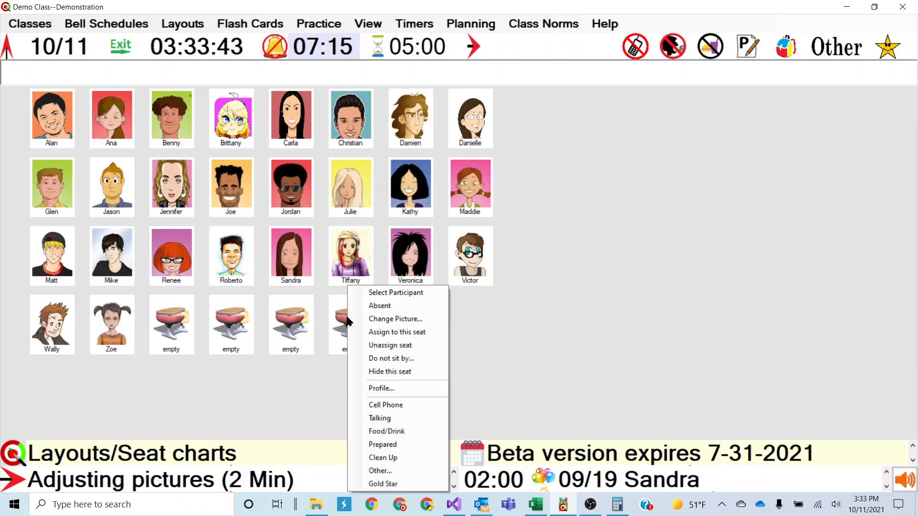
left_click(395, 319)
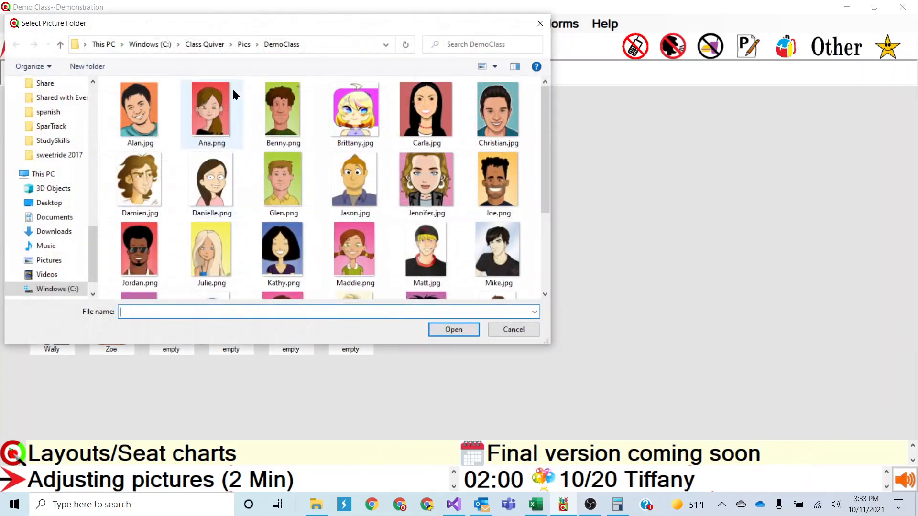
left_click(242, 46)
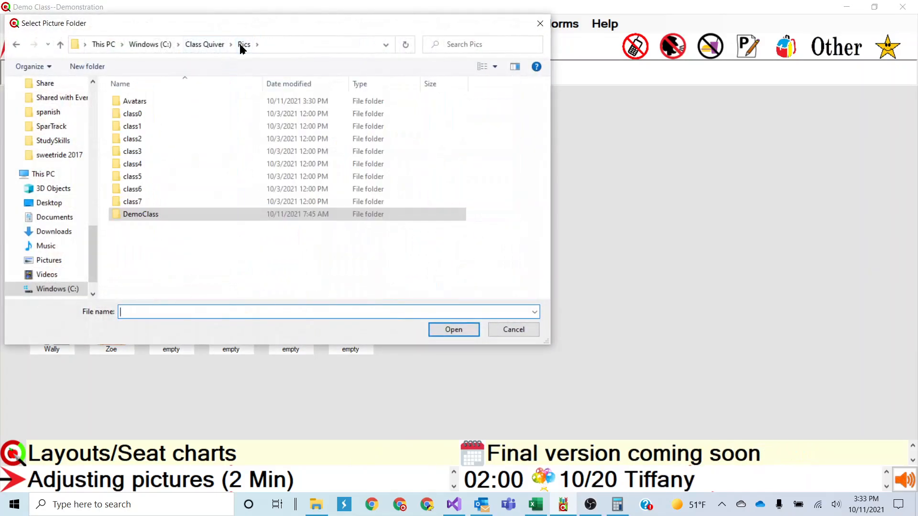
double_click(129, 102)
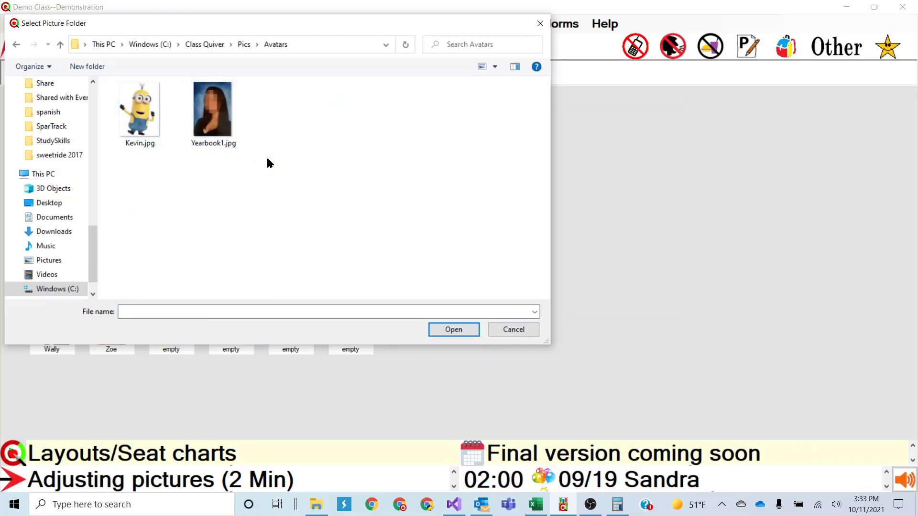
Examine the image dimensions in the detailed properties of Yearbook1.jpg and switch to Calculator.
left_click(214, 120)
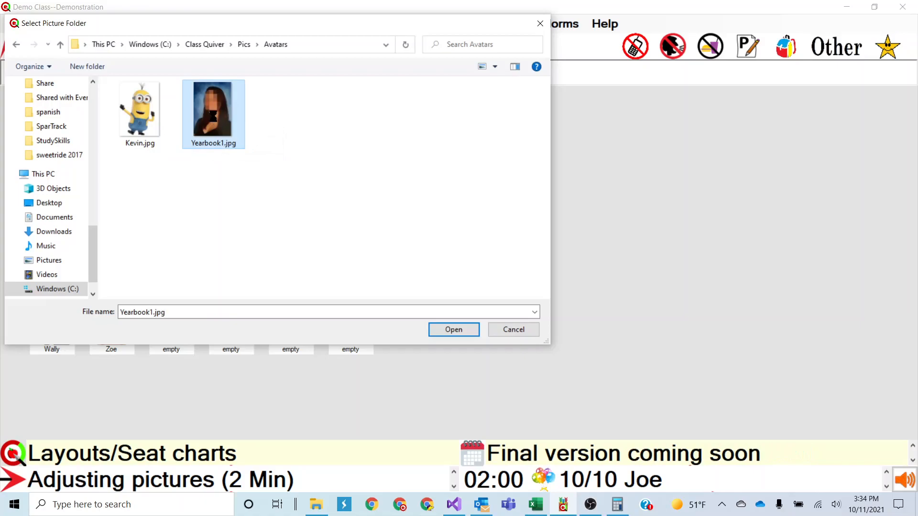
right_click(213, 116)
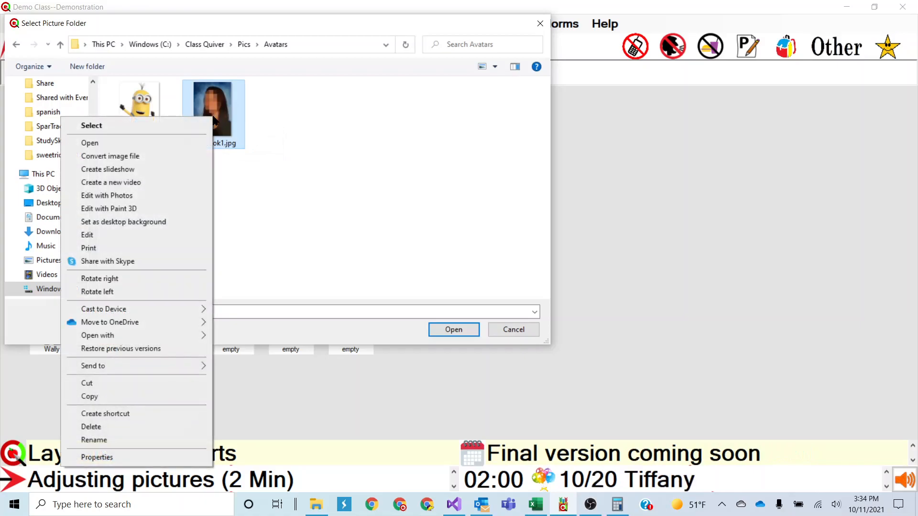
left_click(121, 456)
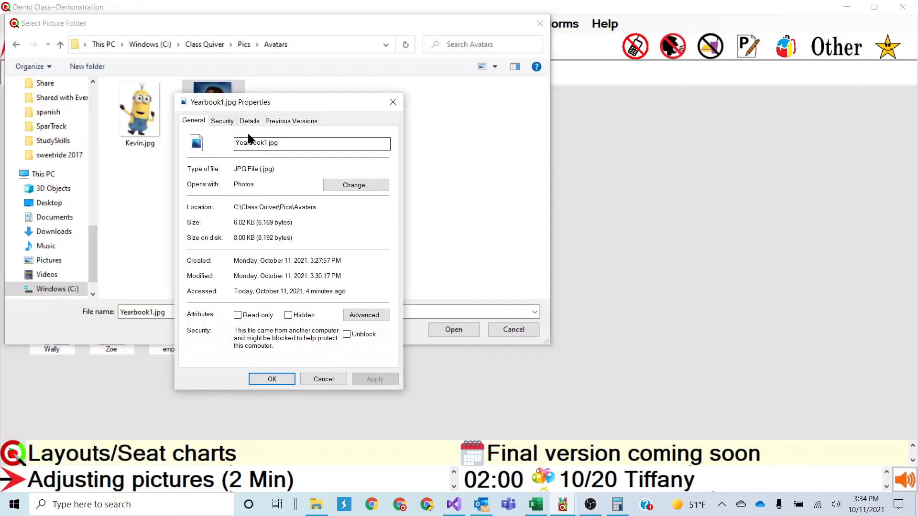
left_click(251, 123)
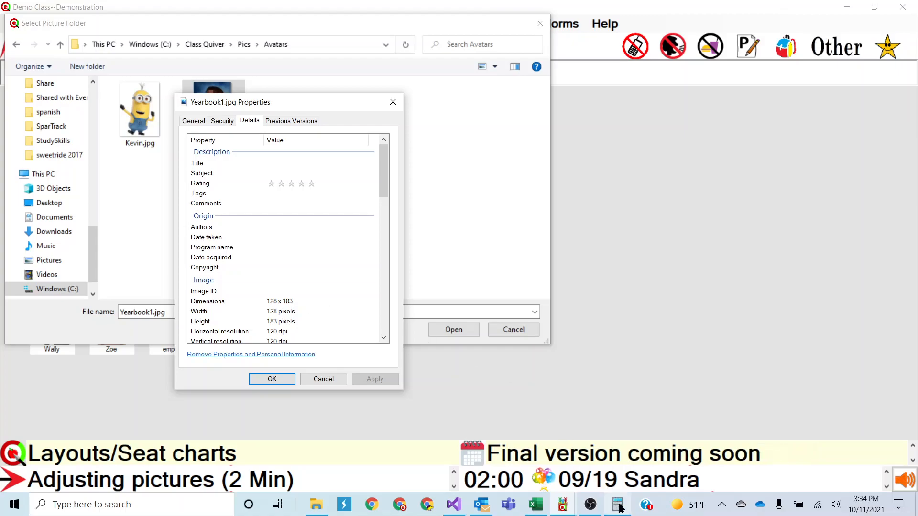
mouse_move(618, 507)
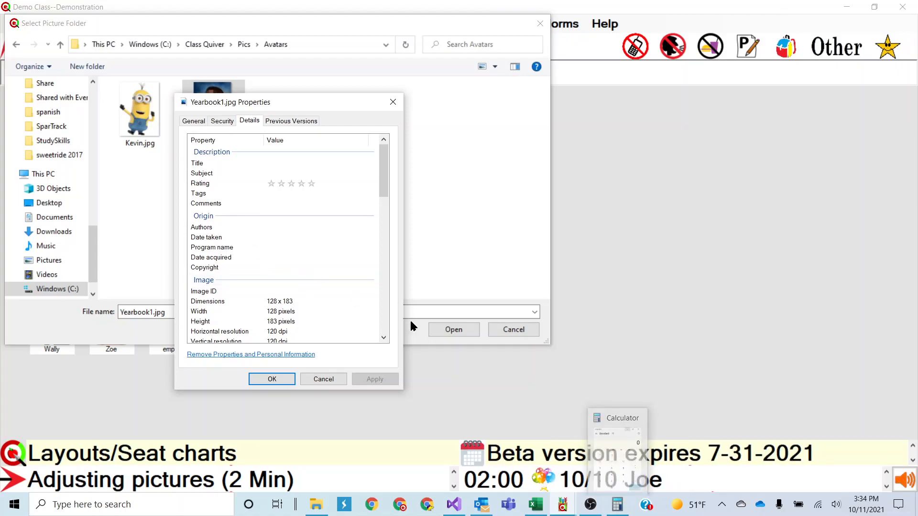
left_click(616, 459)
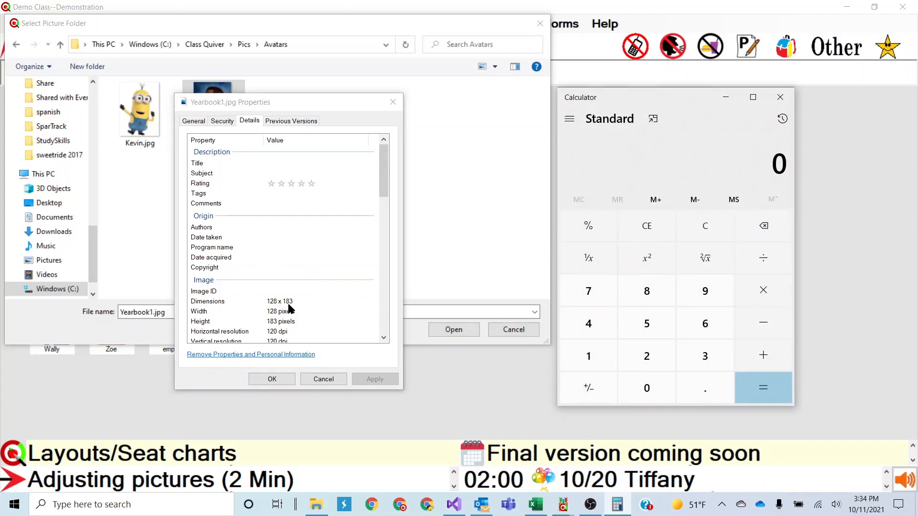
left_click(593, 361)
left_click(646, 356)
left_click(646, 291)
left_click(764, 291)
left_click(598, 354)
left_click(647, 291)
left_click(698, 357)
left_click(760, 385)
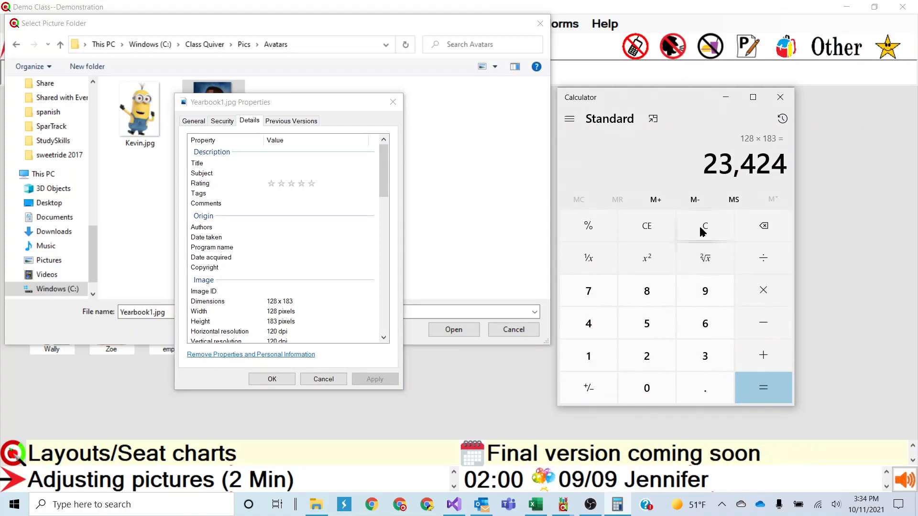
left_click(703, 232)
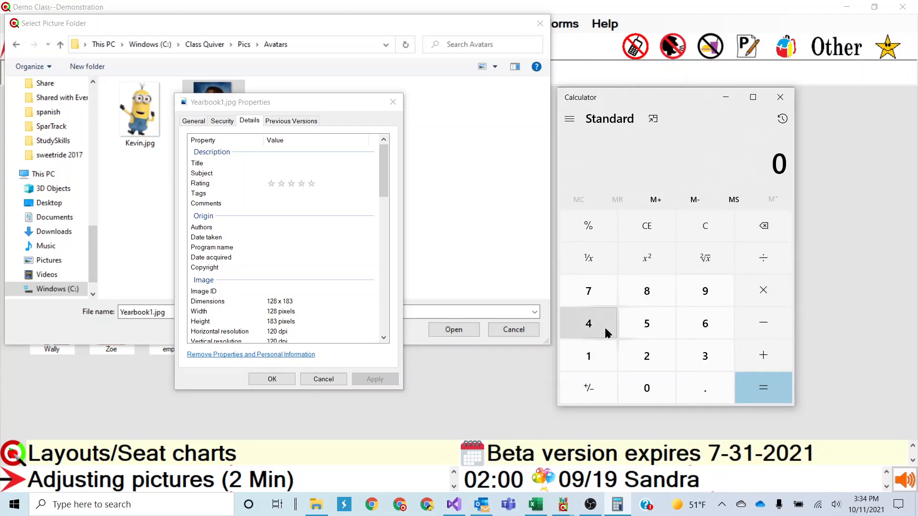
Calculate the picture's width-to-height ratio by dividing 128 by 183, and close Calculator.
left_click(588, 358)
left_click(644, 360)
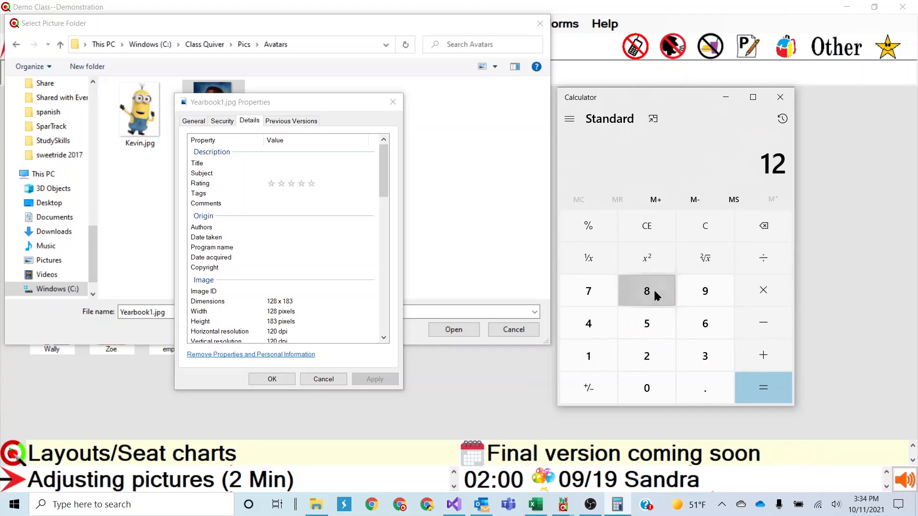
left_click(652, 289)
left_click(761, 258)
left_click(589, 358)
left_click(641, 290)
left_click(700, 359)
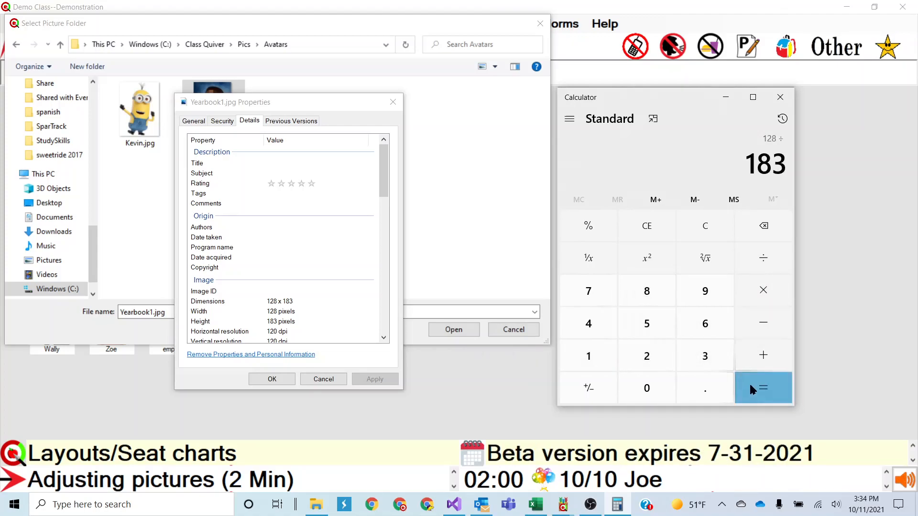
left_click(760, 386)
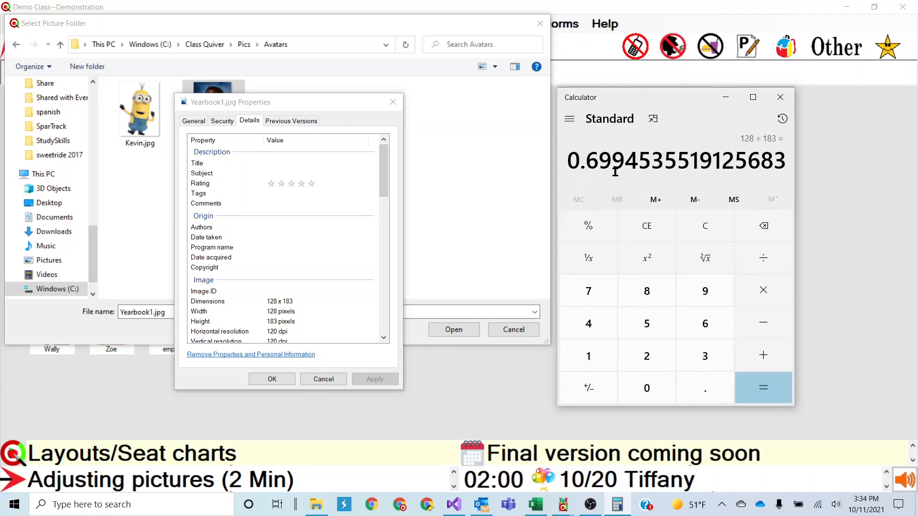
left_click(780, 98)
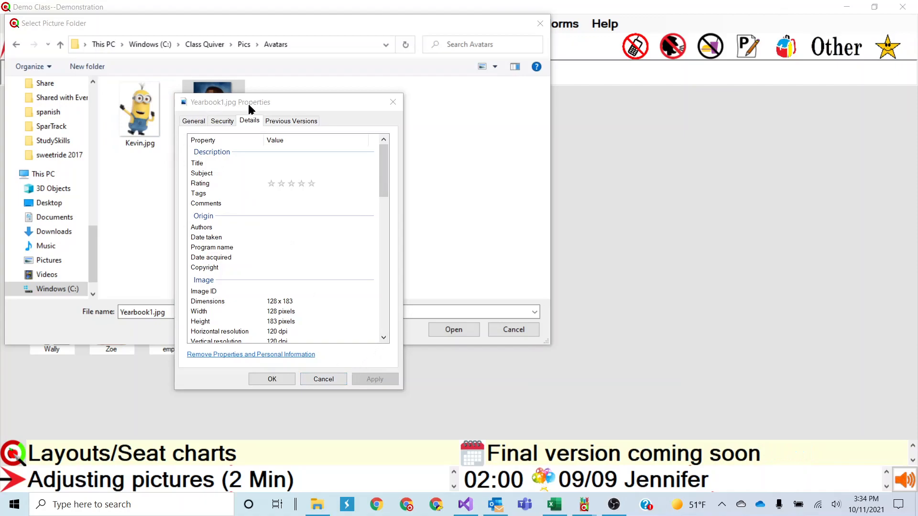
Close the image properties and use Yearbook1.jpg as the picture for the last empty seat in the fourth row.
left_click(322, 379)
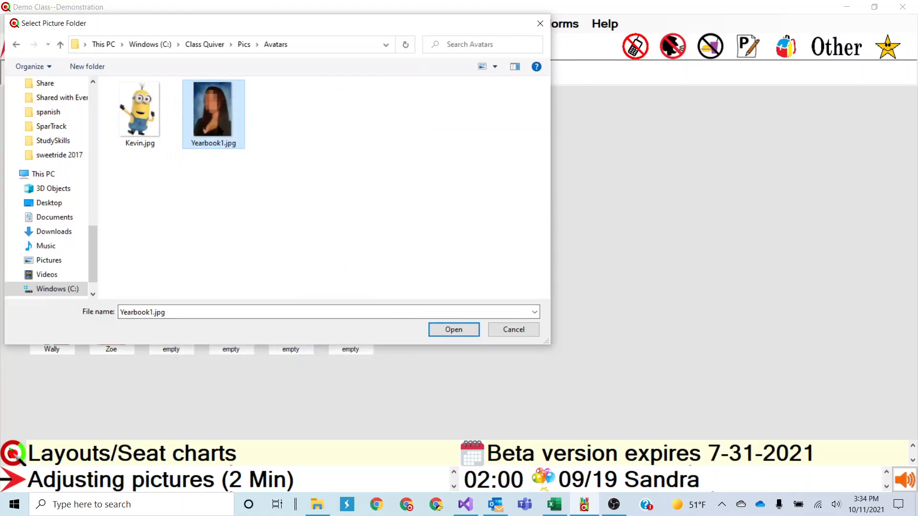
double_click(218, 127)
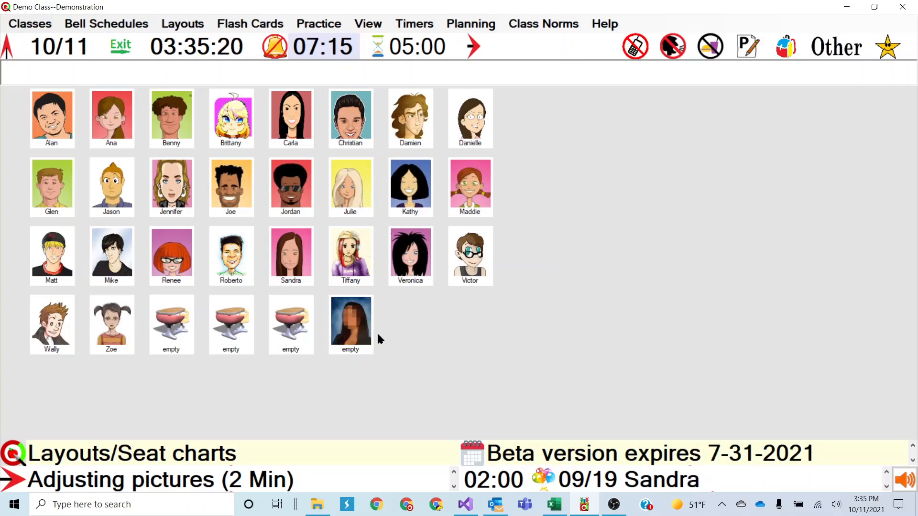
Change the picture of the last seat in the fourth row to the yellow minion.
right_click(359, 333)
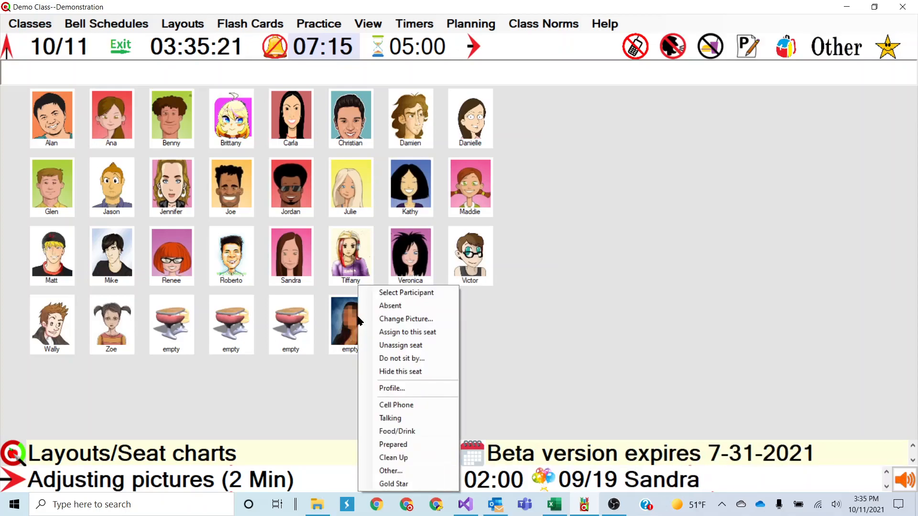
left_click(406, 319)
double_click(139, 111)
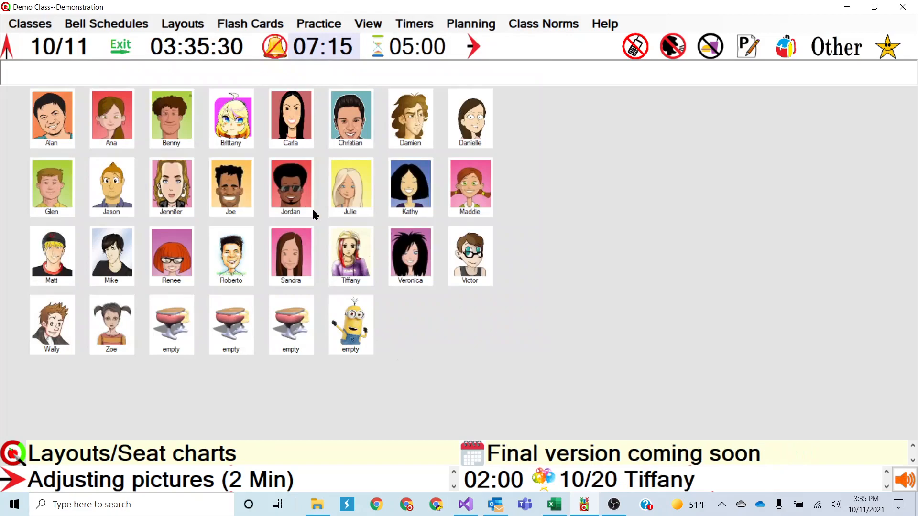
Set the border size factor to 0.06 in the picture adjustments, with the dialog moved clear of the seats.
left_click(182, 23)
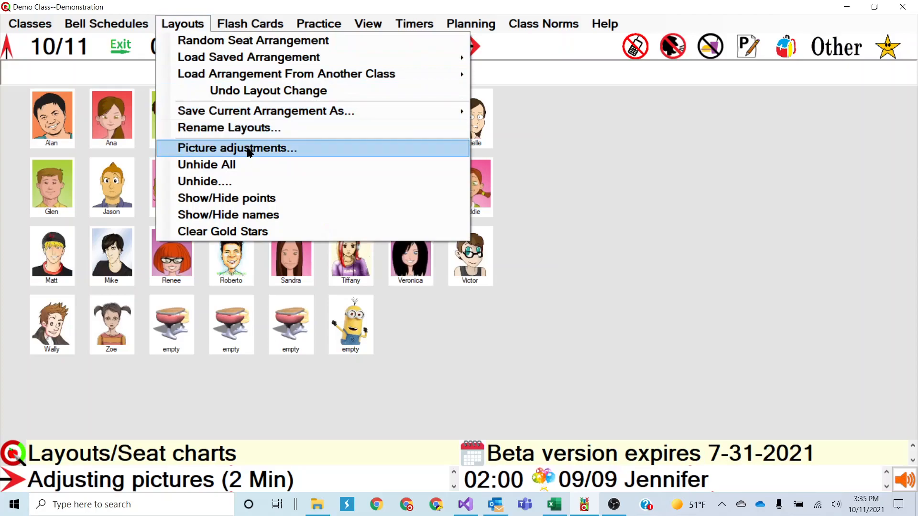
left_click(242, 149)
left_click_drag(455, 128, 666, 112)
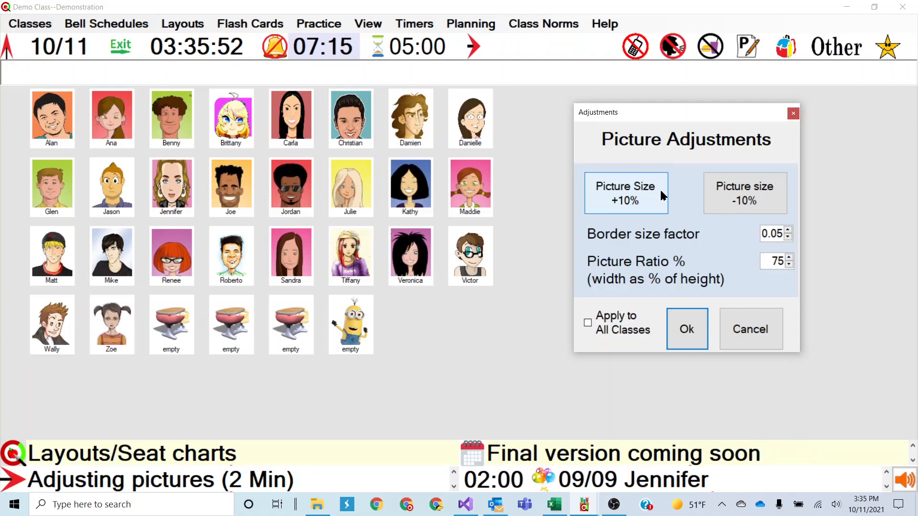
left_click(788, 229)
left_click(788, 229)
left_click(788, 229)
left_click(788, 229)
left_click(788, 229)
left_click(788, 229)
left_click(788, 229)
left_click(788, 229)
left_click(788, 229)
left_click(788, 229)
left_click(788, 229)
left_click(788, 229)
left_click(788, 229)
left_click(788, 237)
left_click(787, 237)
left_click(788, 237)
left_click(787, 237)
left_click(787, 237)
left_click(788, 238)
left_click(788, 237)
left_click(787, 237)
left_click(787, 237)
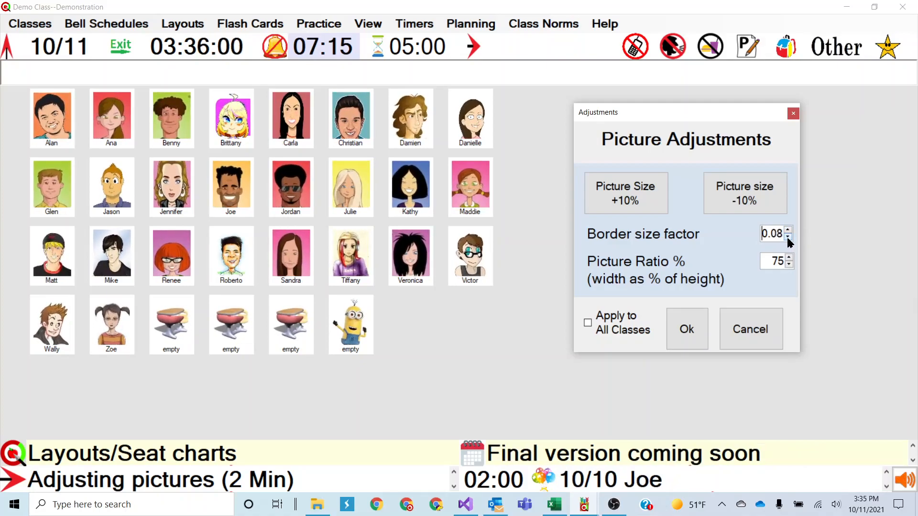
left_click(787, 237)
left_click(787, 237)
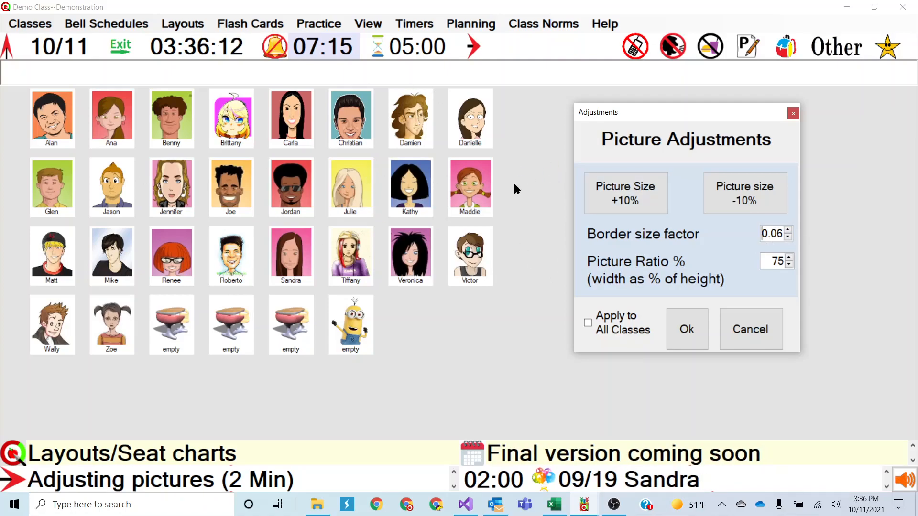
Increase the picture size by 10% twice and apply the picture adjustments.
left_click(622, 202)
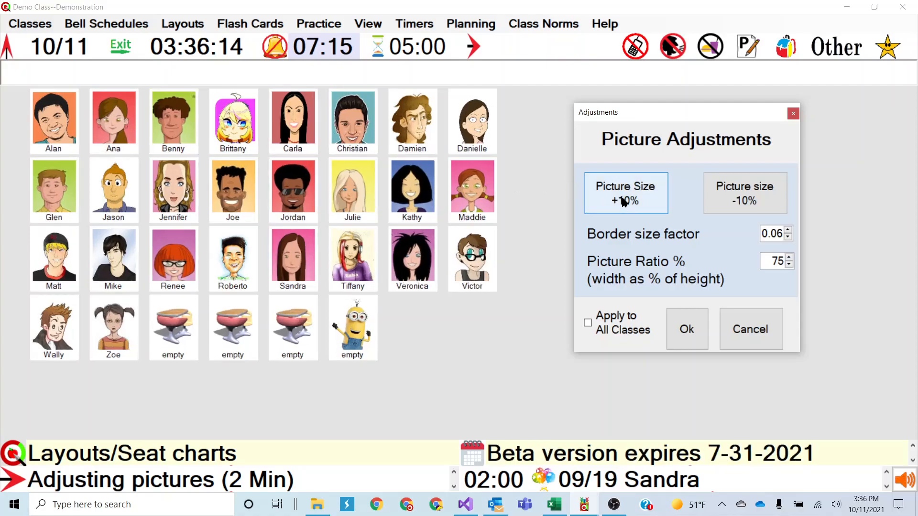
left_click(632, 202)
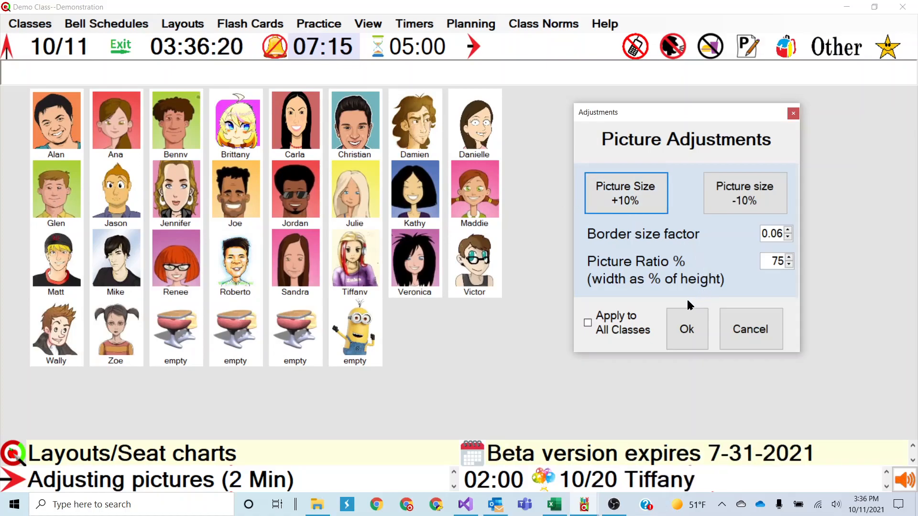
left_click(692, 327)
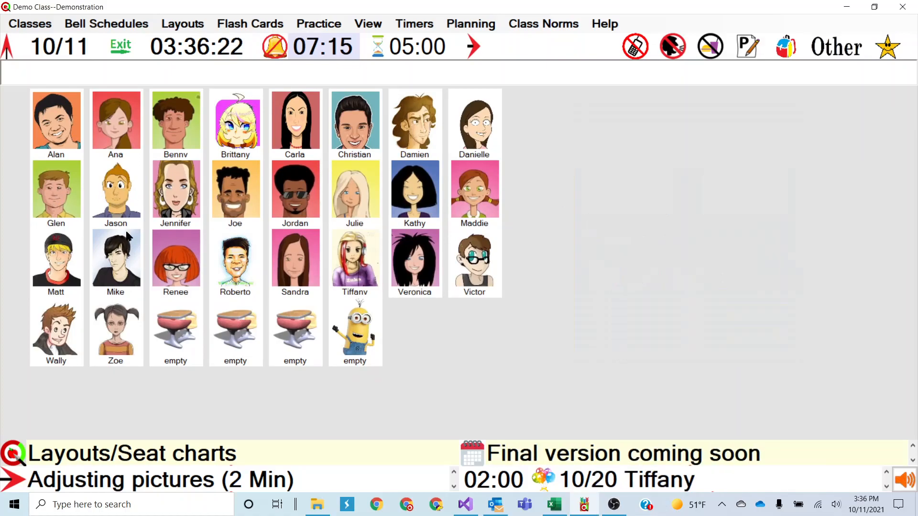
Move the seats in rows two to four of the first two columns down so the enlarged pictures have more space.
left_click_drag(41, 188, 41, 198)
left_click_drag(50, 248, 49, 262)
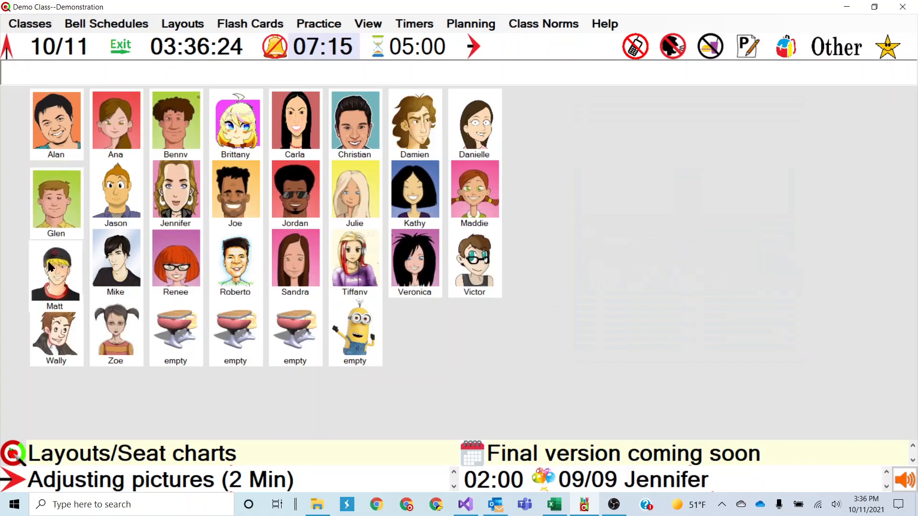
left_click_drag(50, 325, 108, 370)
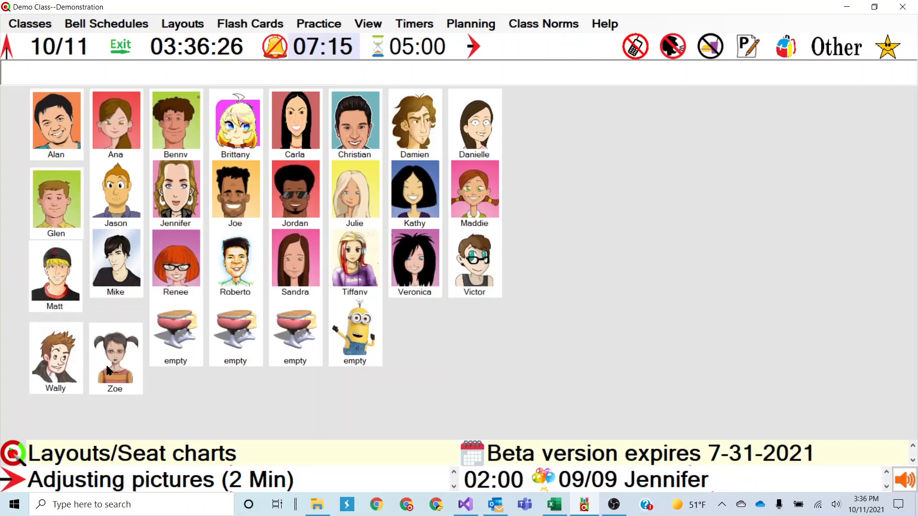
left_click_drag(113, 299, 113, 319)
left_click_drag(117, 204, 114, 215)
Move the seats in rows two to four of the third and fourth columns down in line with their neighbours.
left_click_drag(169, 337, 164, 362)
left_click_drag(167, 265, 170, 279)
left_click_drag(168, 356, 174, 359)
left_click_drag(172, 215, 159, 236)
left_click_drag(223, 181, 222, 193)
left_click_drag(226, 246, 227, 285)
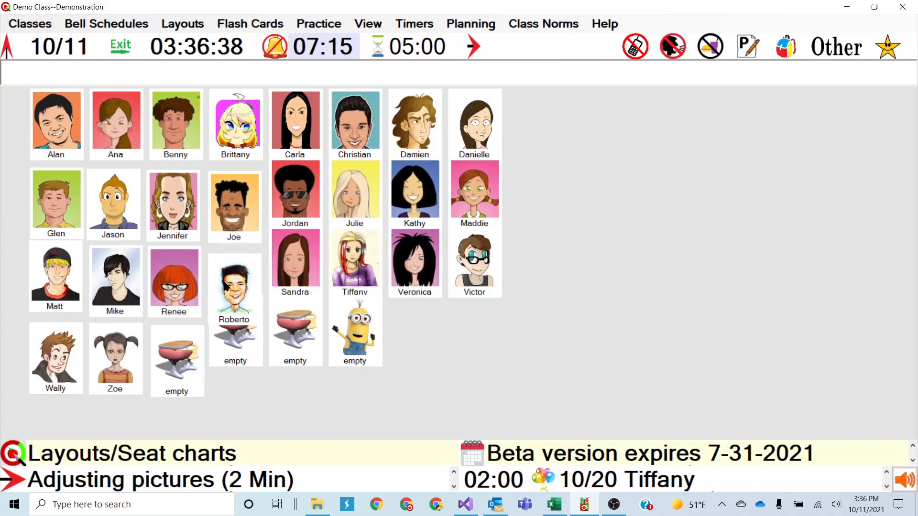
left_click_drag(224, 356, 222, 389)
Spread the seats of the fifth column downward, shifting its first-row seat slightly as well.
left_click_drag(287, 335, 285, 379)
left_click_drag(300, 272, 297, 304)
left_click_drag(294, 184, 293, 205)
left_click_drag(293, 150, 296, 153)
Space out the seats below the first row in the sixth to eighth columns and realign the third-row seats.
left_click_drag(348, 222, 352, 234)
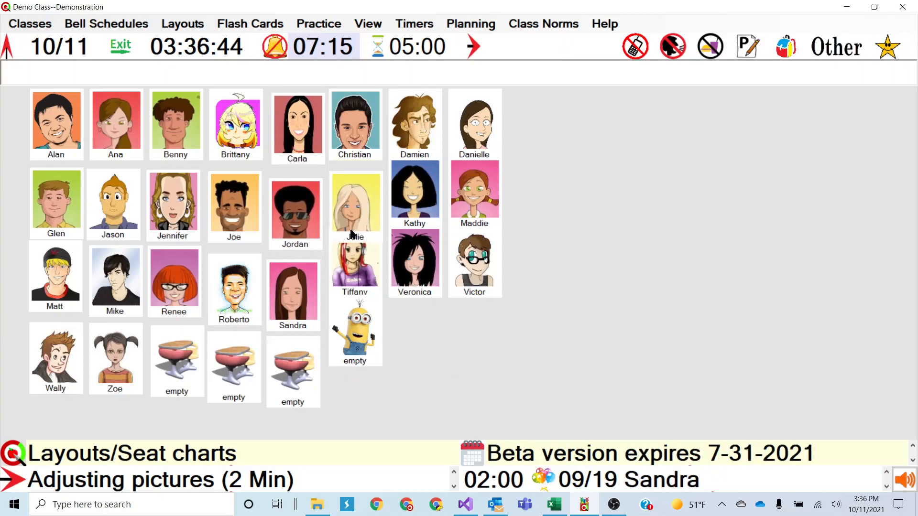
left_click_drag(450, 211, 467, 200)
left_click_drag(469, 263, 477, 279)
left_click_drag(414, 268, 418, 289)
left_click_drag(354, 337, 353, 377)
left_click_drag(355, 268, 314, 289)
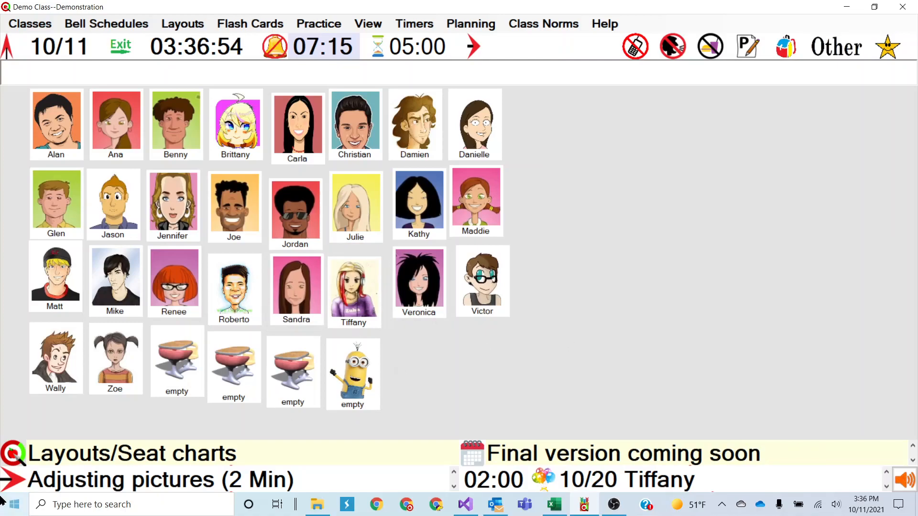
Advance the agenda to "Selecting Students (2 Min)" and start its 02:00 countdown.
left_click(10, 484)
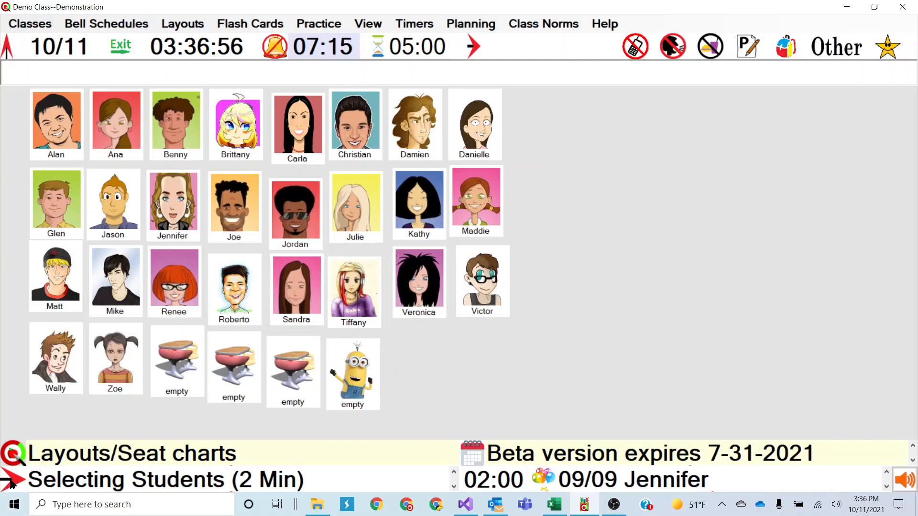
left_click(11, 484)
left_click(60, 482)
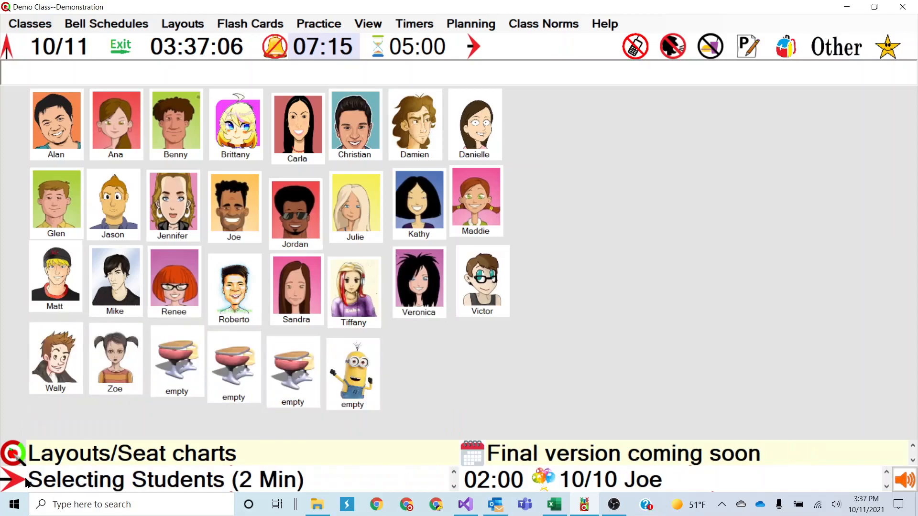
left_click(497, 471)
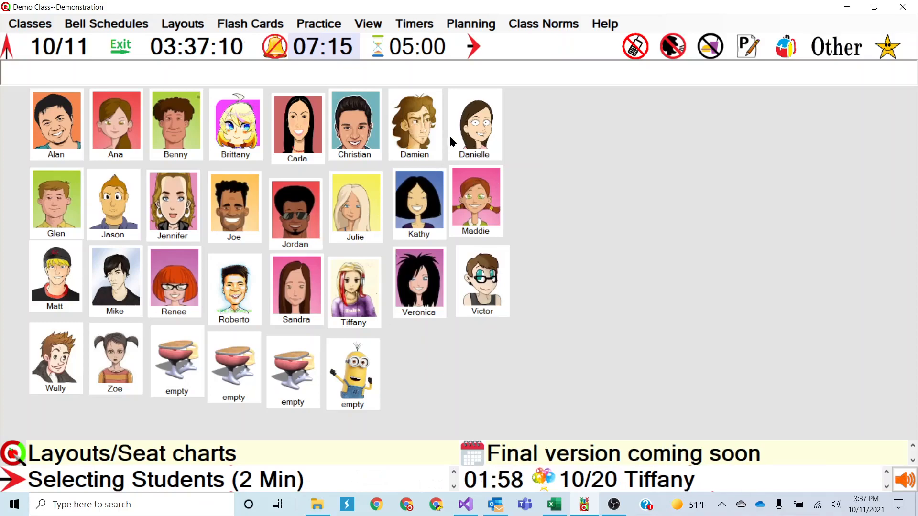
Select the student in the last seat of the first row as participant, and return the enlarged picture to normal.
right_click(475, 128)
left_click(491, 132)
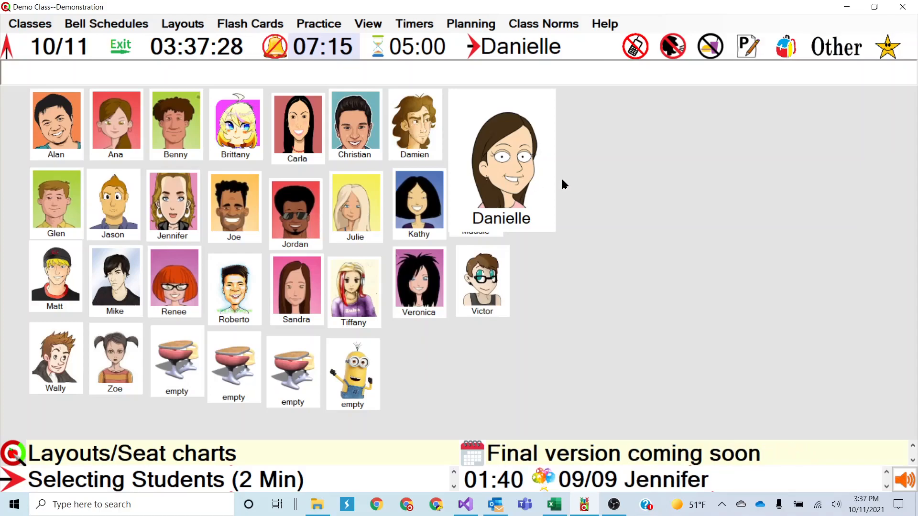
left_click(494, 162)
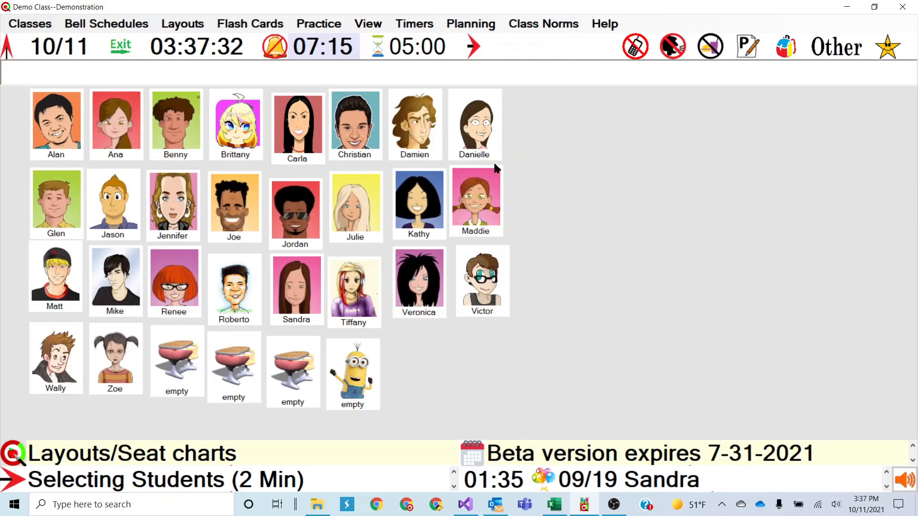
Pick a student with the random selector twice, clearing the enlarged picture after each pick.
left_click(475, 47)
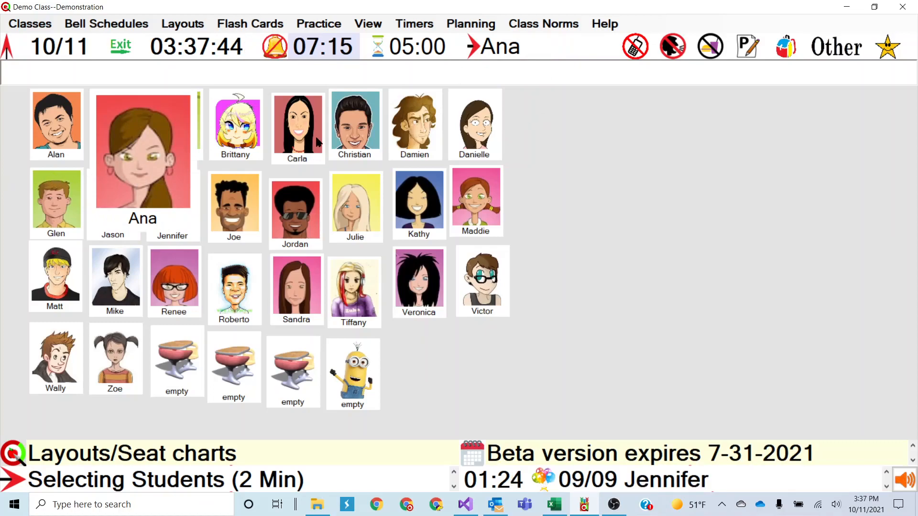
left_click(145, 142)
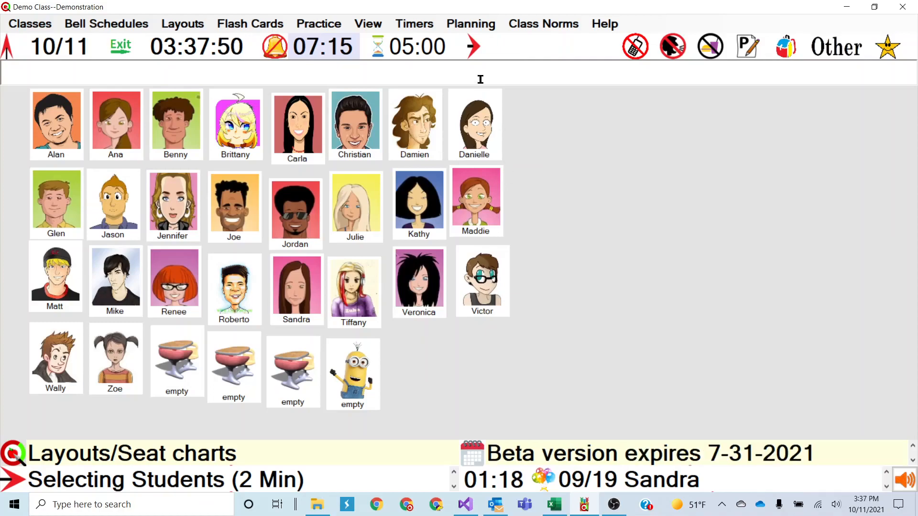
left_click(473, 47)
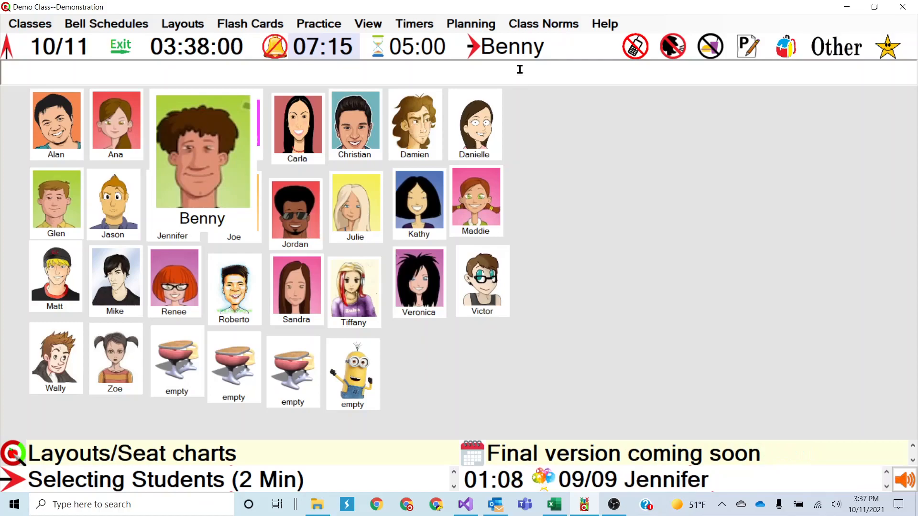
left_click(206, 134)
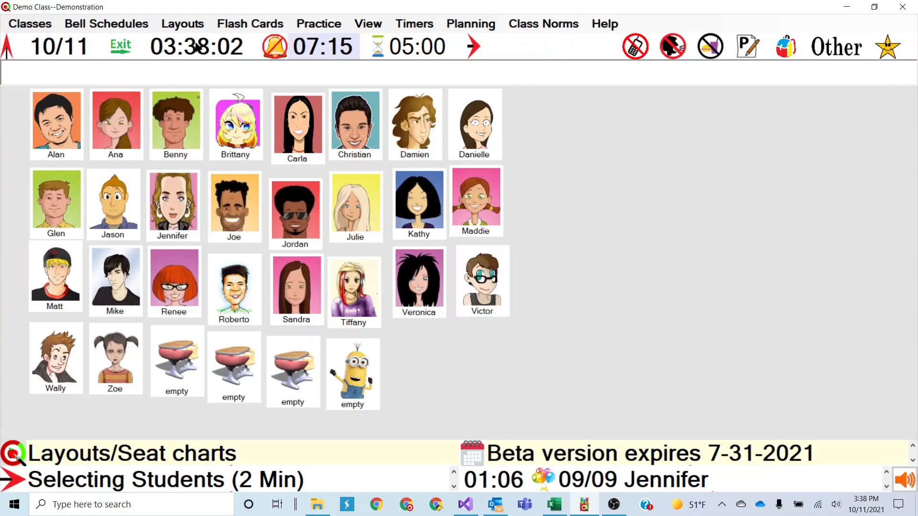
Show the points on all seats and select the student in the seventh seat of the first row as participant.
left_click(184, 25)
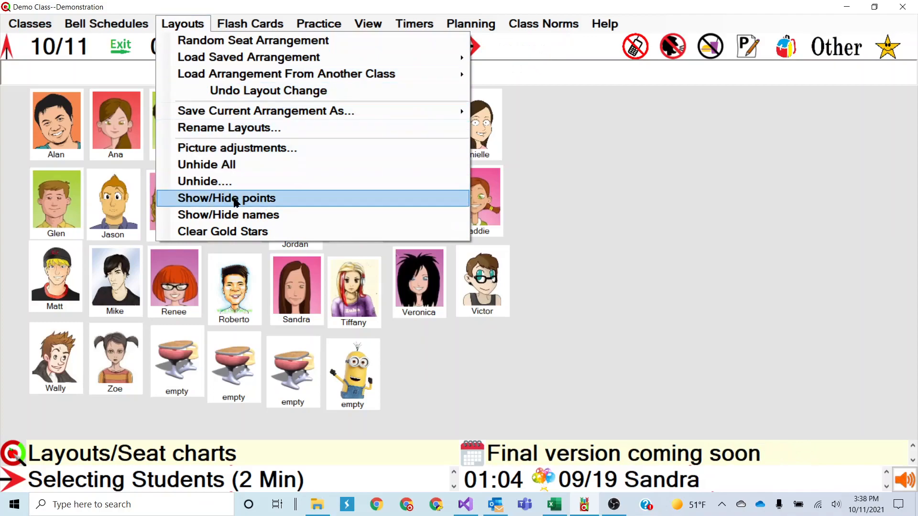
left_click(236, 198)
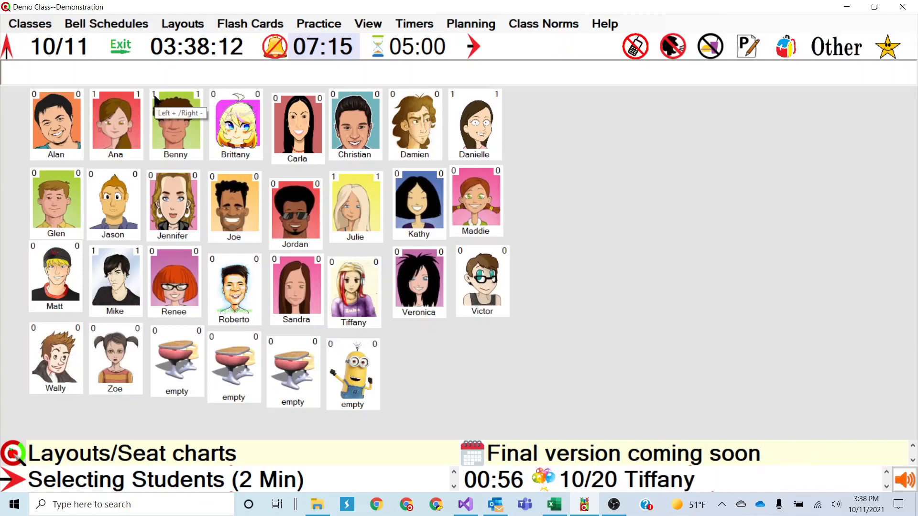
right_click(416, 123)
left_click(471, 130)
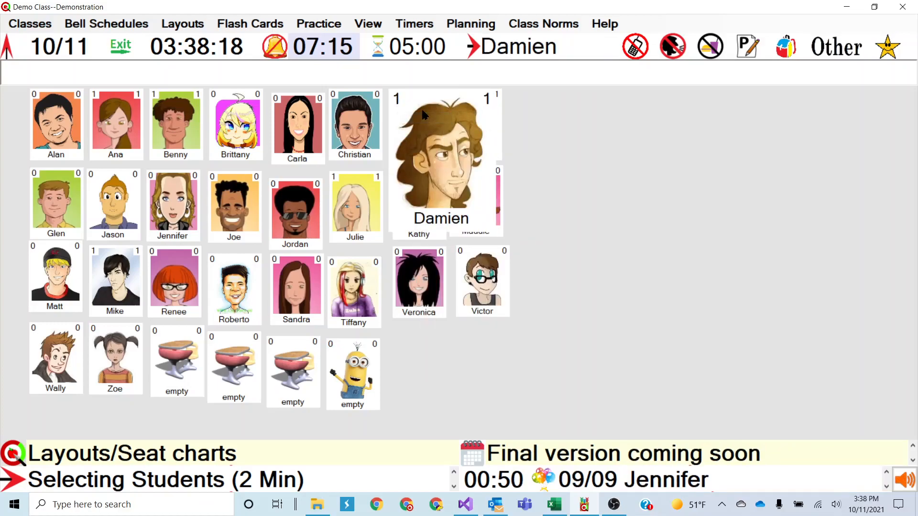
Skip the selected student with no tracking recorded, and pick another one using Random (-1 on previous student).
left_click(473, 48)
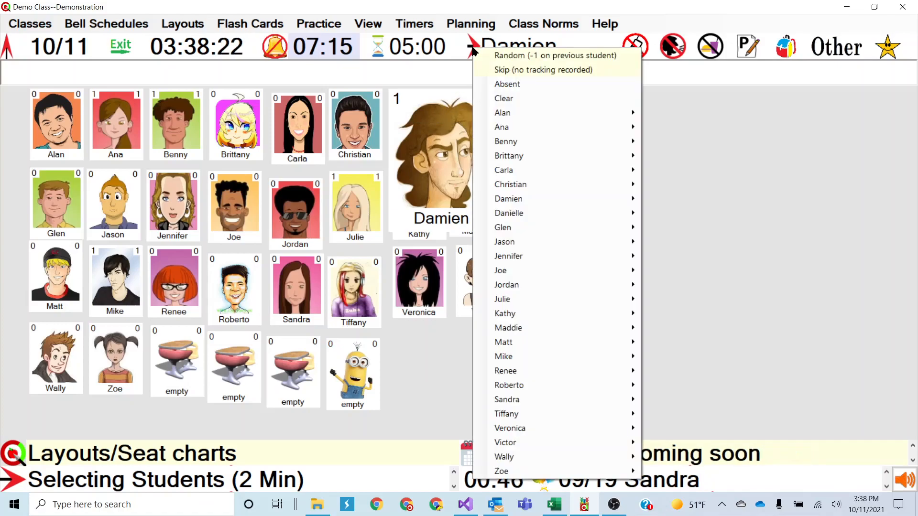
left_click(523, 71)
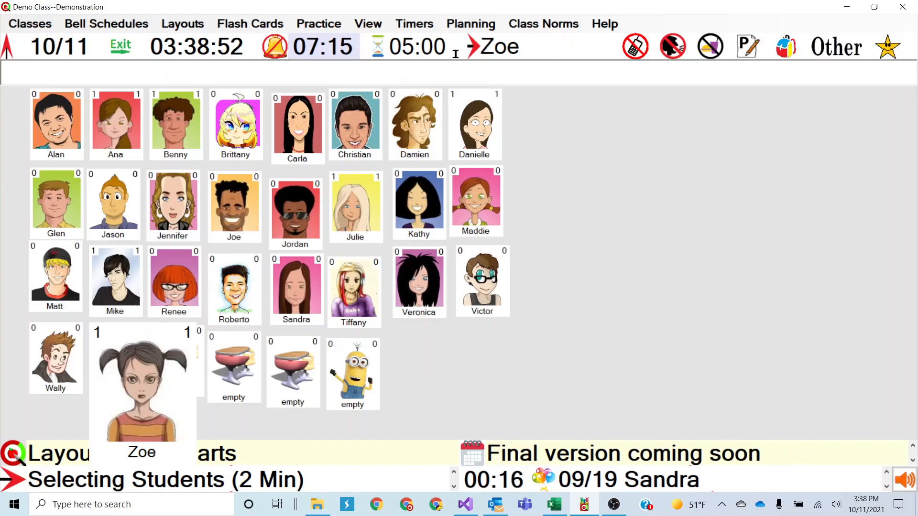
left_click(474, 53)
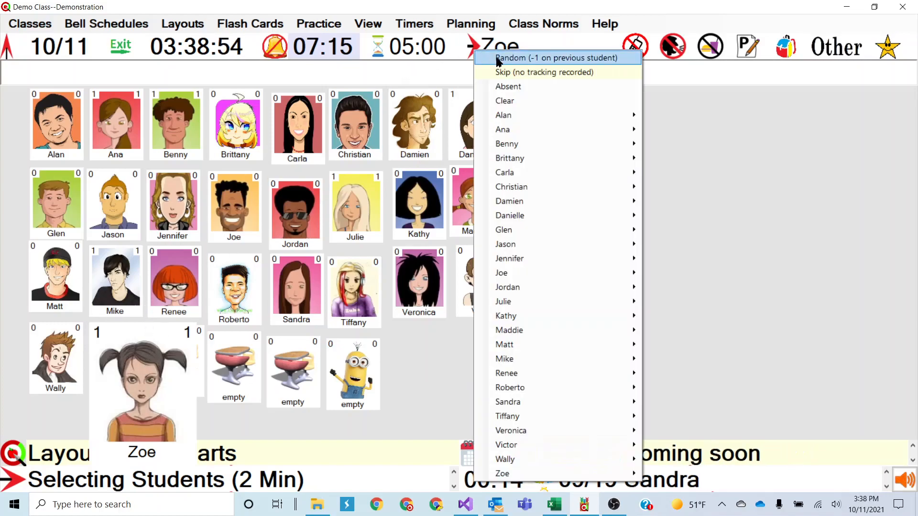
left_click(497, 58)
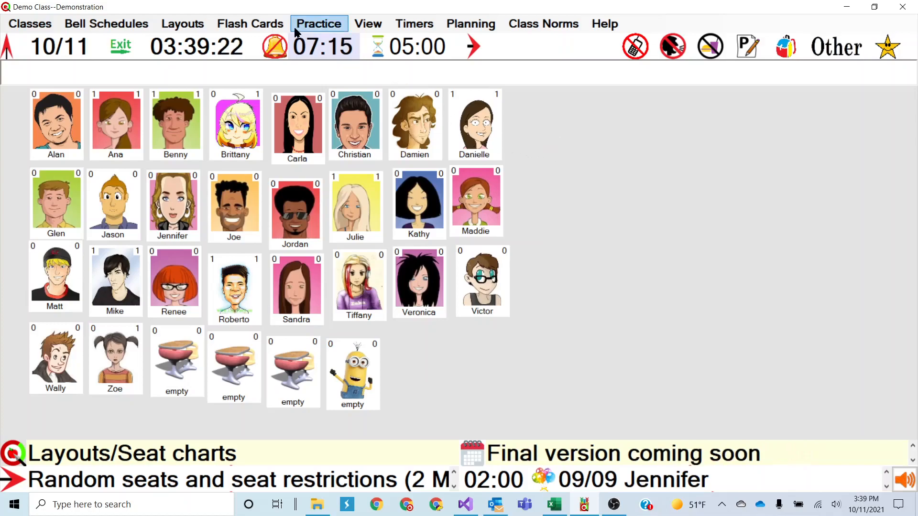
Show the flash cards full size in Challenge rounds mode and call up a student beside the upper card.
left_click(266, 28)
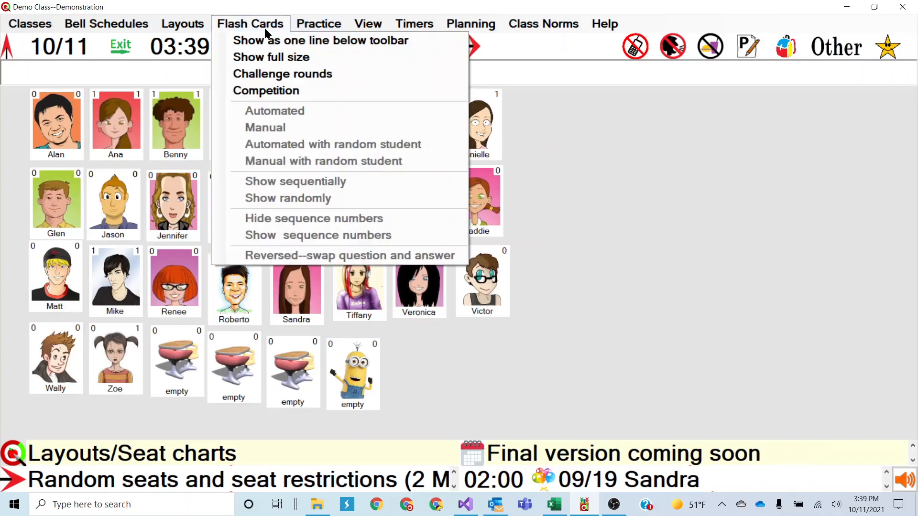
left_click(267, 56)
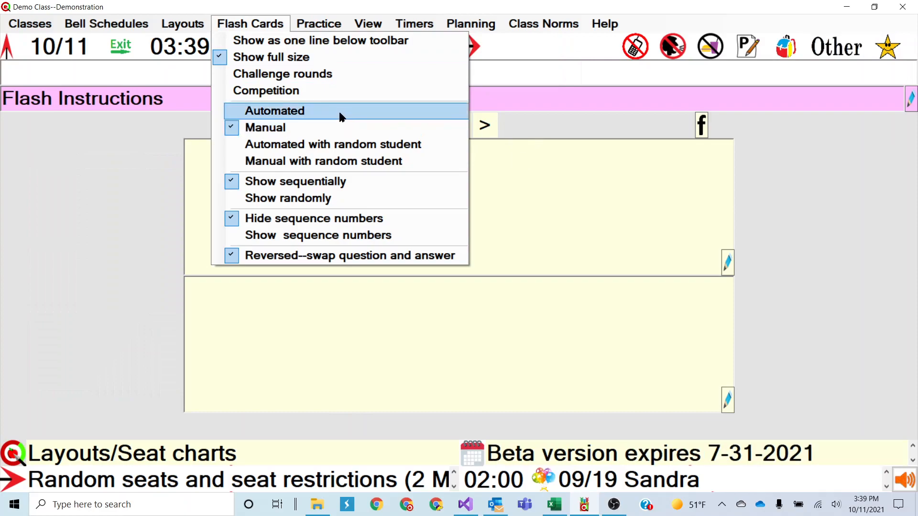
left_click(312, 77)
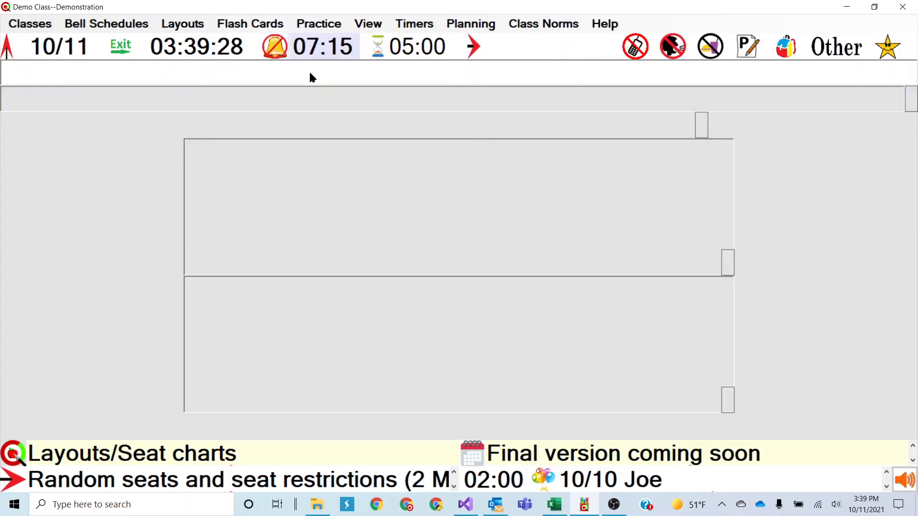
left_click(564, 229)
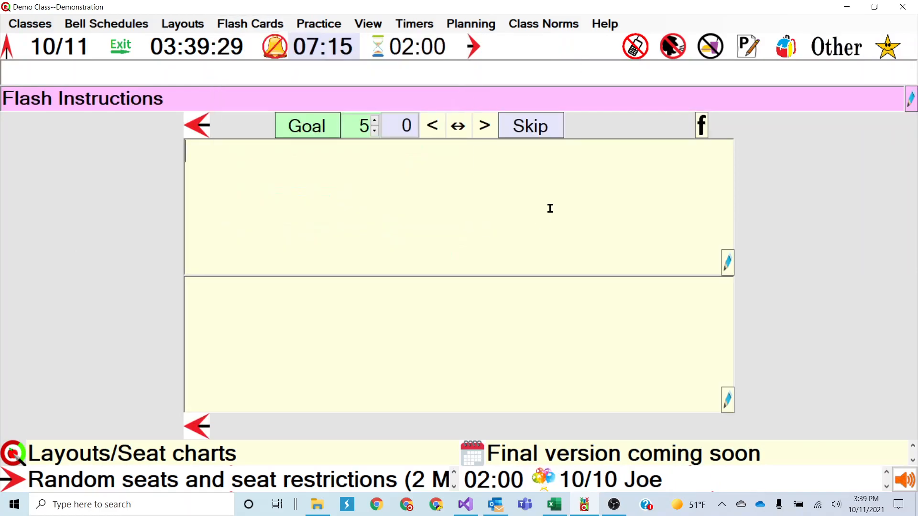
left_click(208, 127)
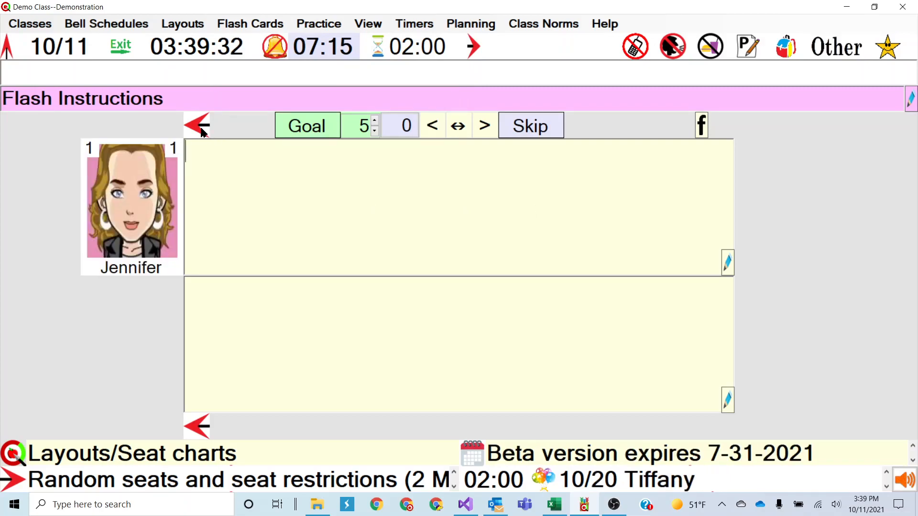
Call up a student beside the lower flash card, and pick another student with the random selector.
left_click(199, 429)
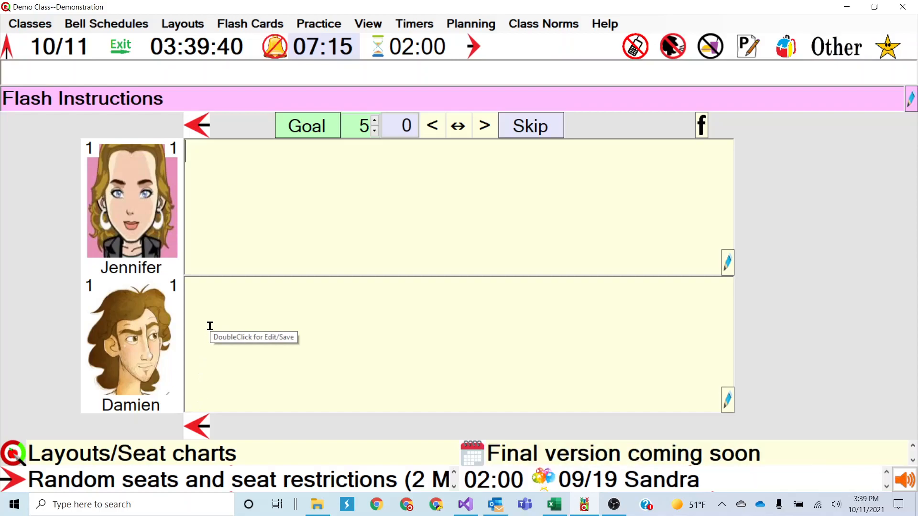
left_click(475, 50)
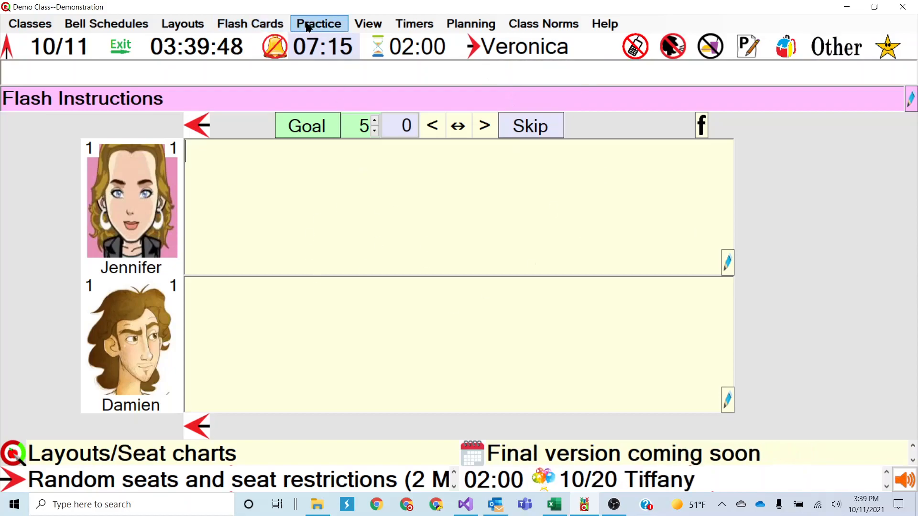
Show the practice questions and call up students on the left side of questions 1 to 3.
left_click(330, 28)
left_click(315, 40)
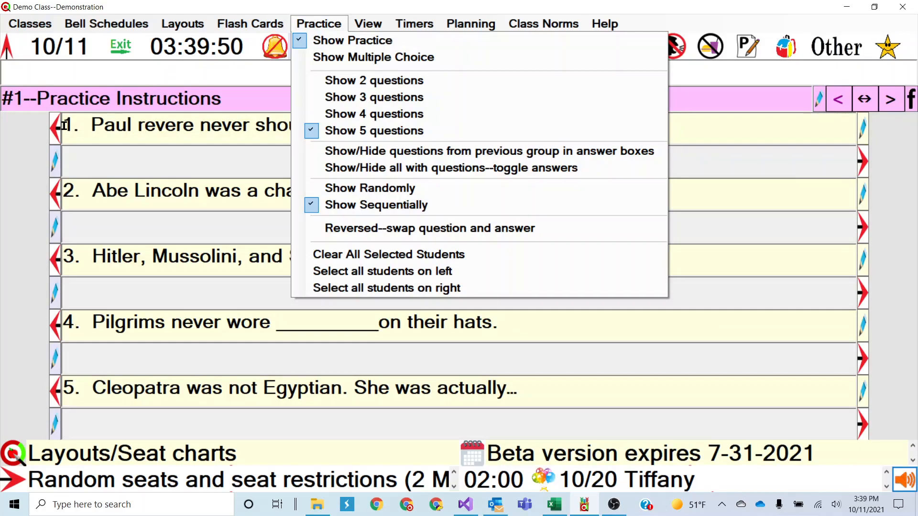
left_click(56, 196)
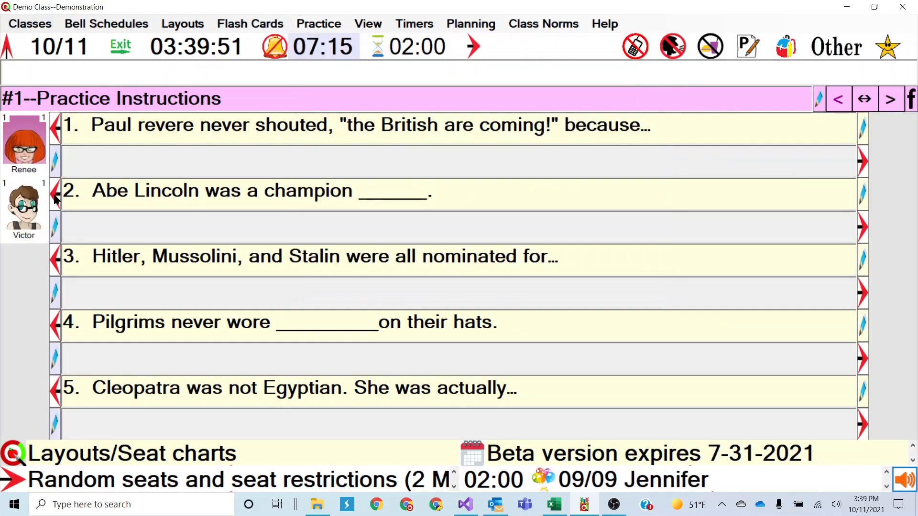
left_click(56, 262)
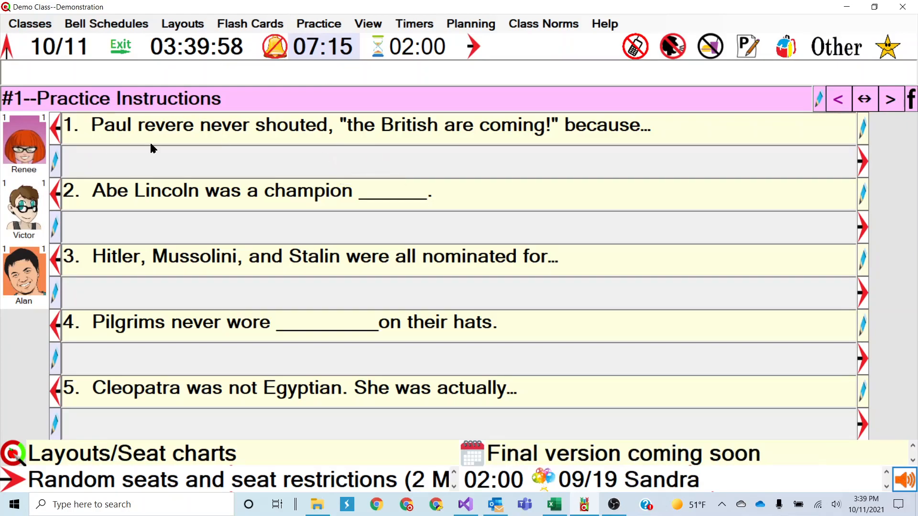
Mark the student beside practice question 1 as absent, and return to the seating chart.
right_click(28, 145)
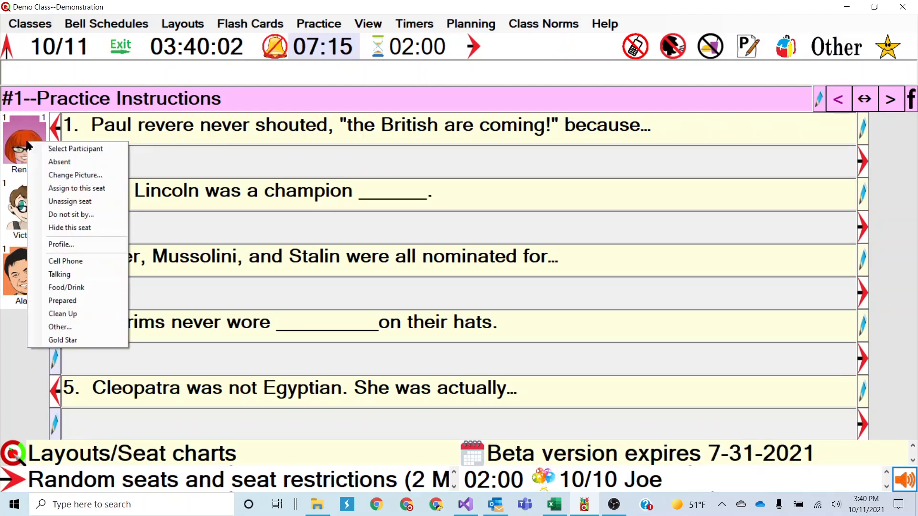
left_click(48, 163)
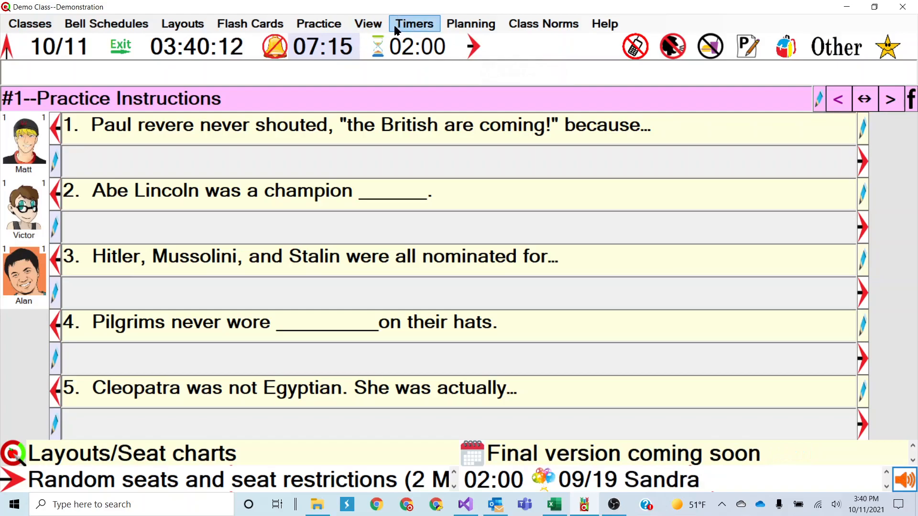
left_click(368, 24)
left_click(386, 55)
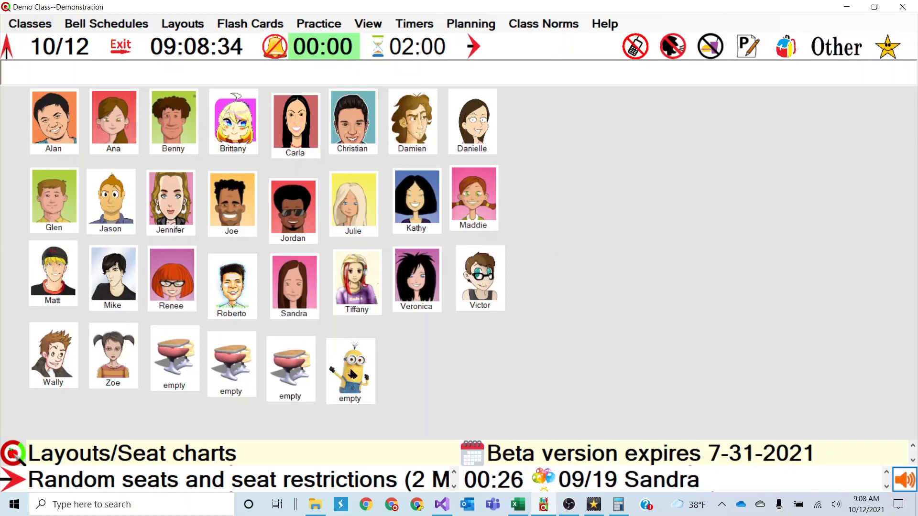
Replace the name of the empty seat with the yellow cartoon picture in the last row with a student's first name.
left_click(355, 393)
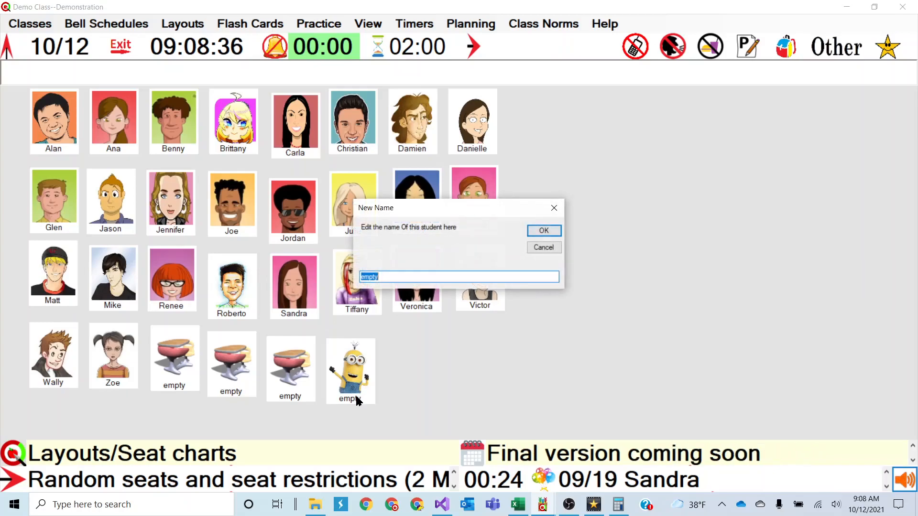
type("Kevin")
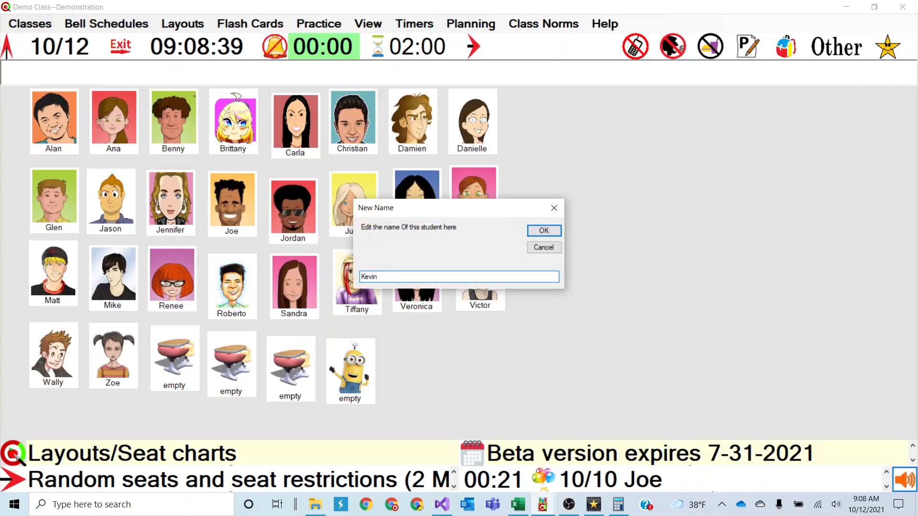
key("Return")
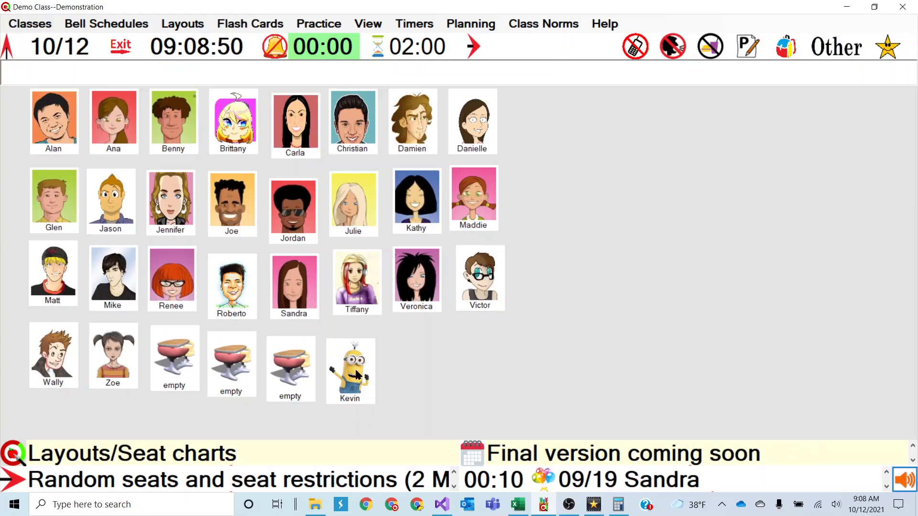
Set the student with the yellow cartoon picture to Never Select in the student profile, saving and closing it.
double_click(357, 375)
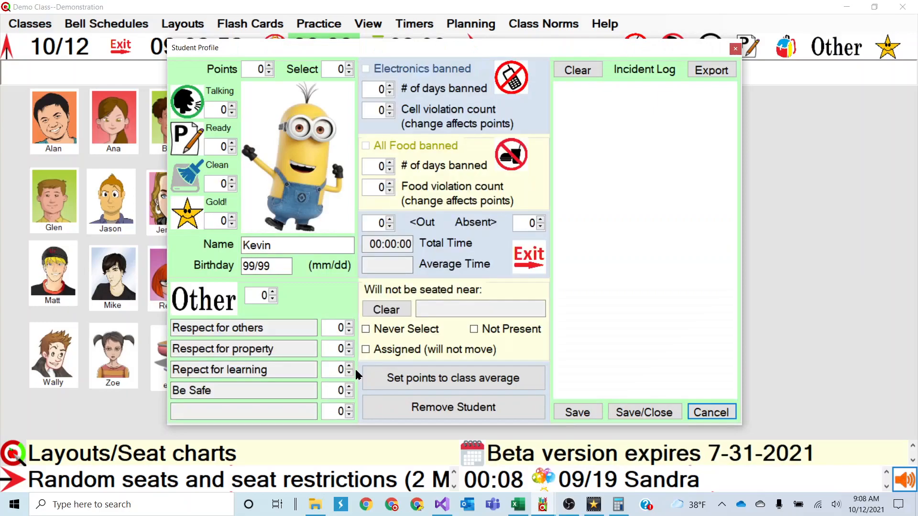
left_click(365, 329)
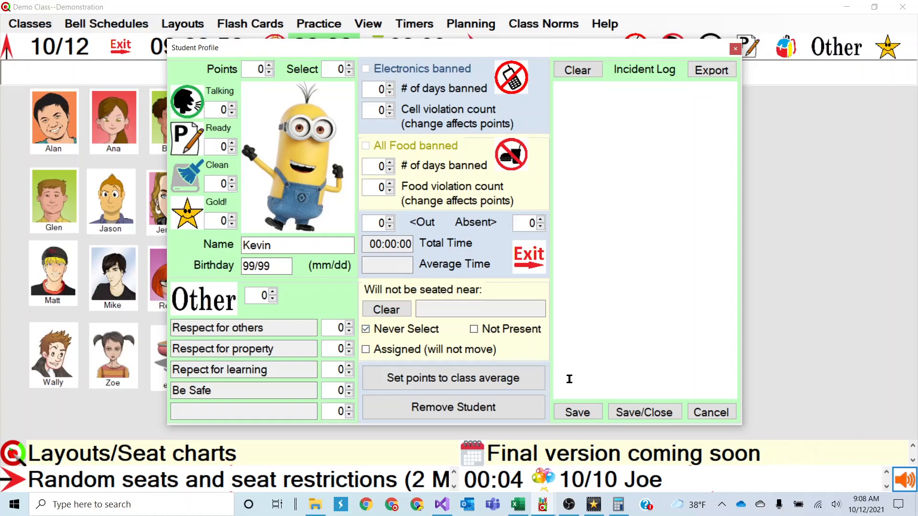
left_click(633, 411)
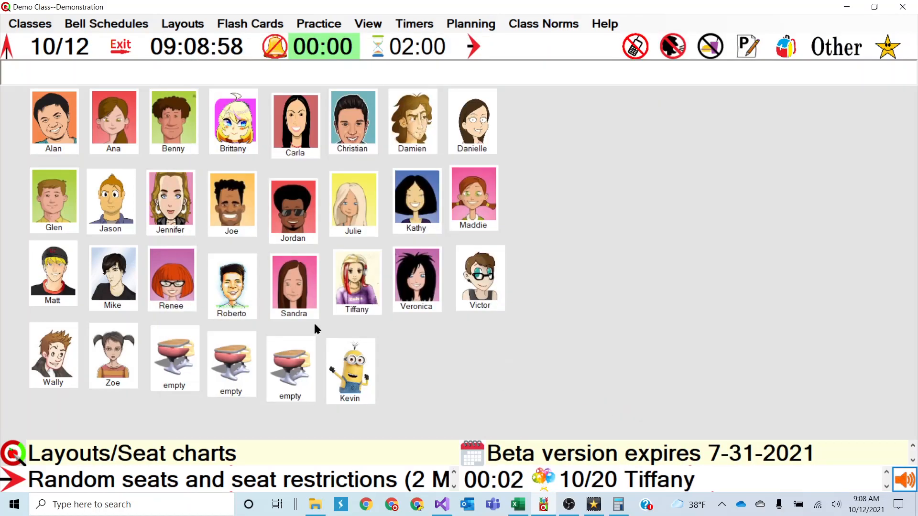